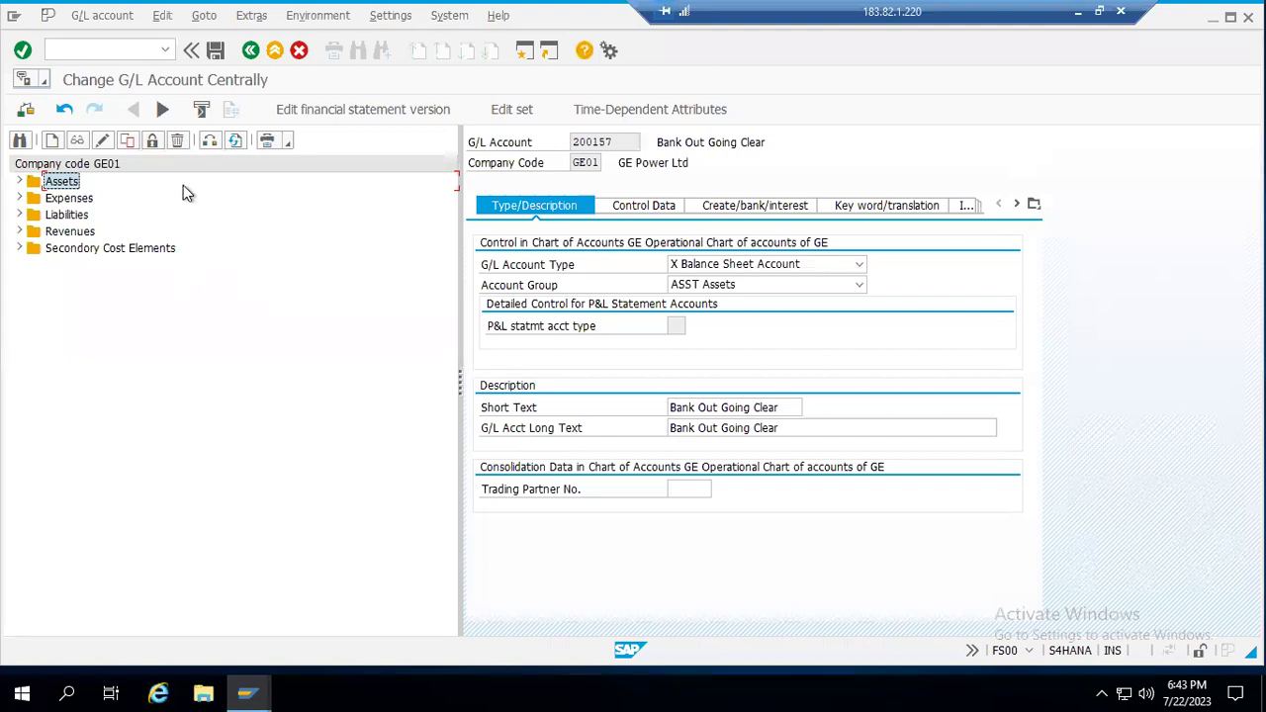
Select Petty Cash account 200156 under Assets and copy it, leaving unsaved changes
{"action": "left_click", "coordinate": [20, 182]}
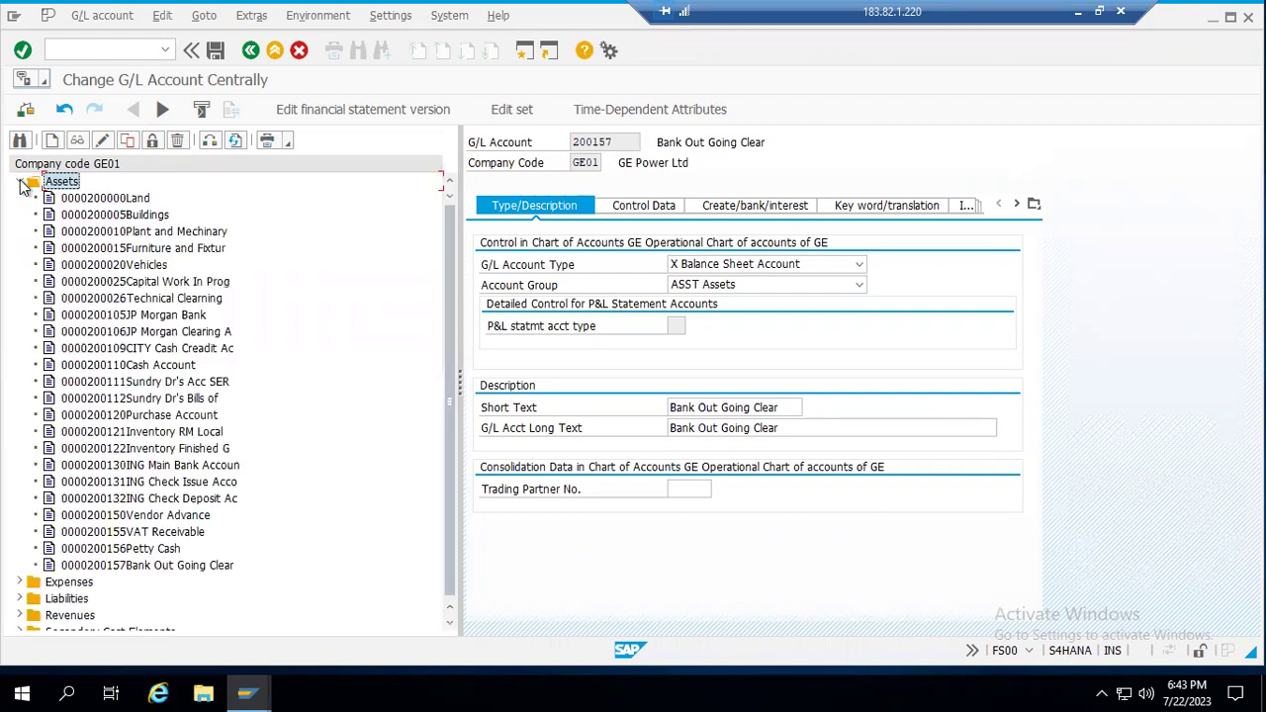
{"action": "left_click", "coordinate": [128, 550]}
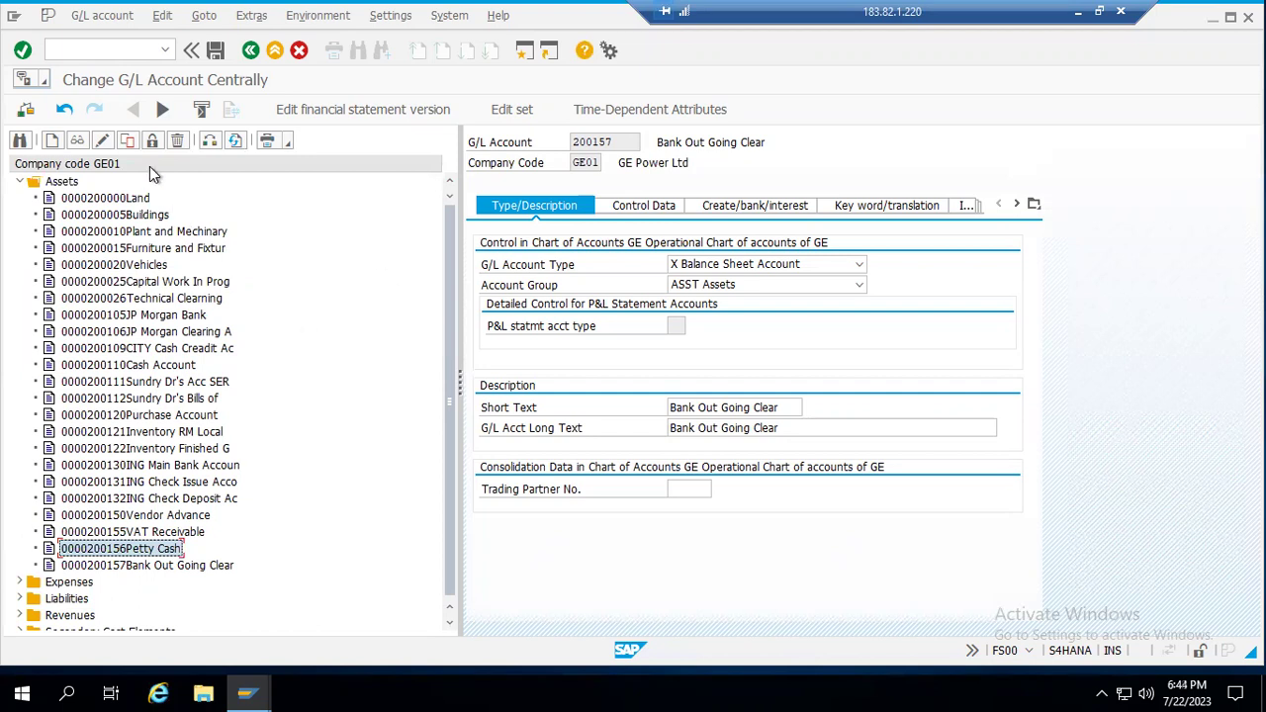
{"action": "left_click", "coordinate": [127, 141]}
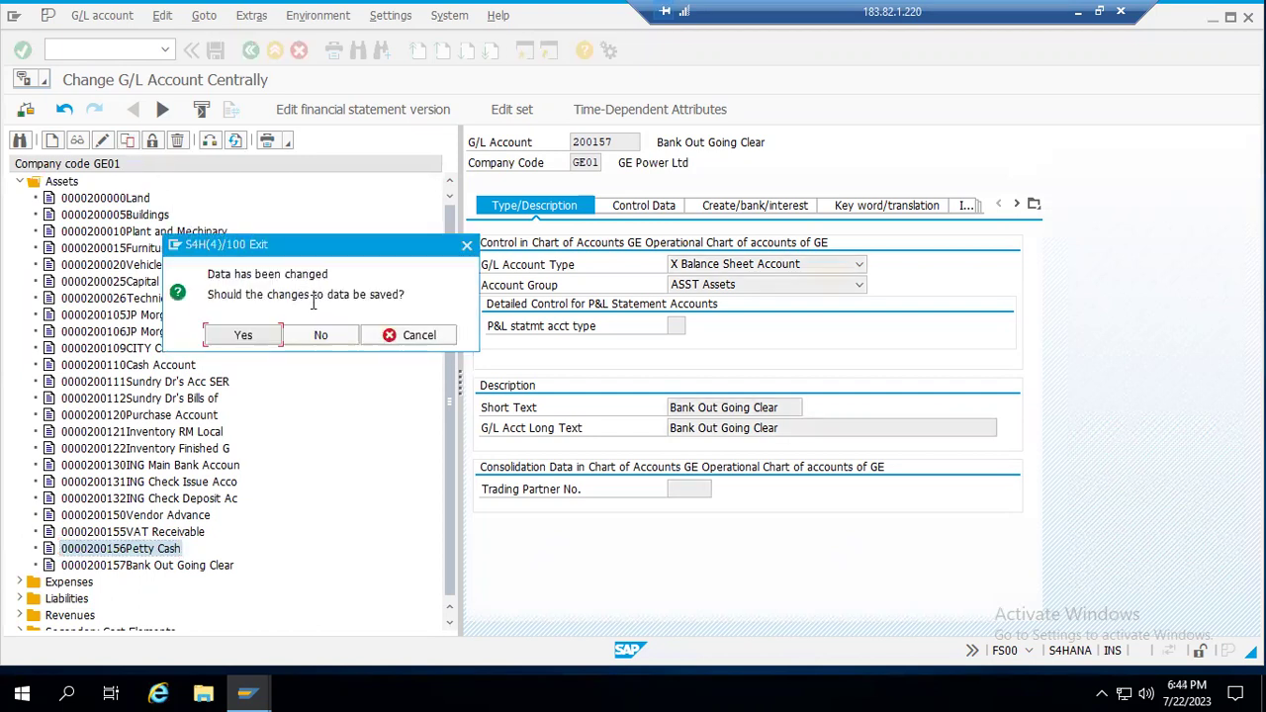
{"action": "left_click", "coordinate": [418, 334]}
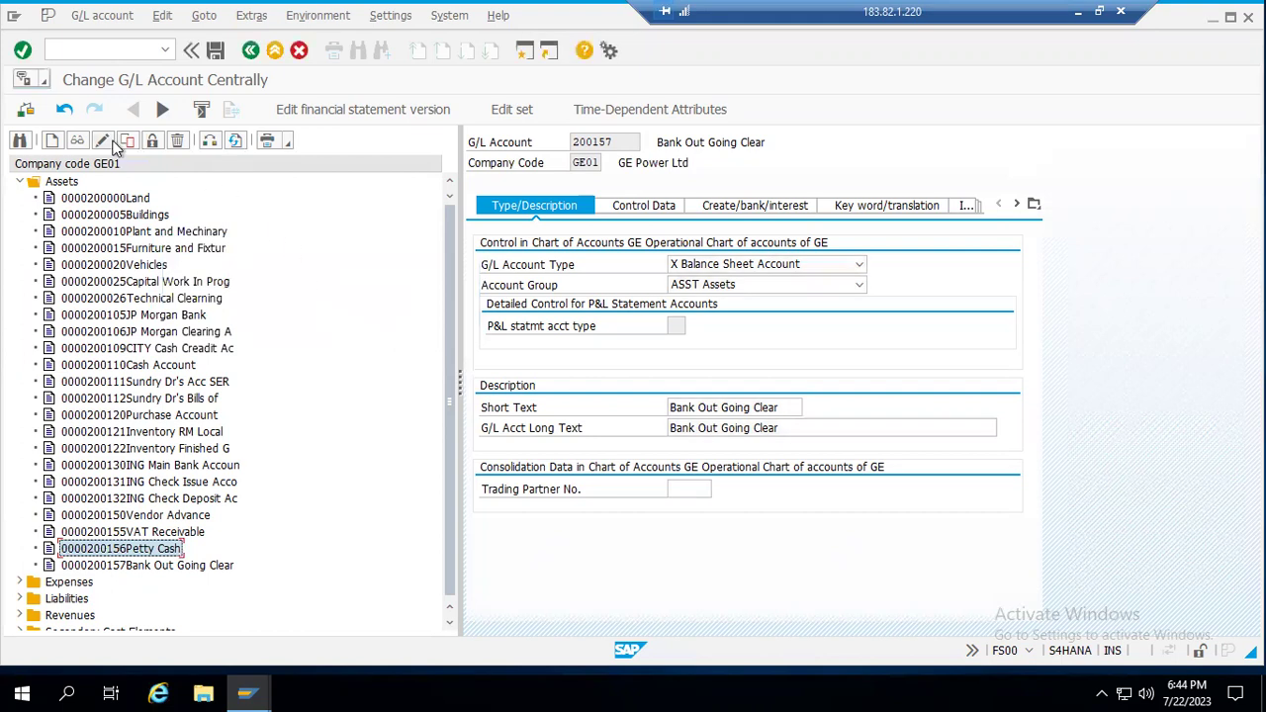
{"action": "left_click", "coordinate": [132, 141]}
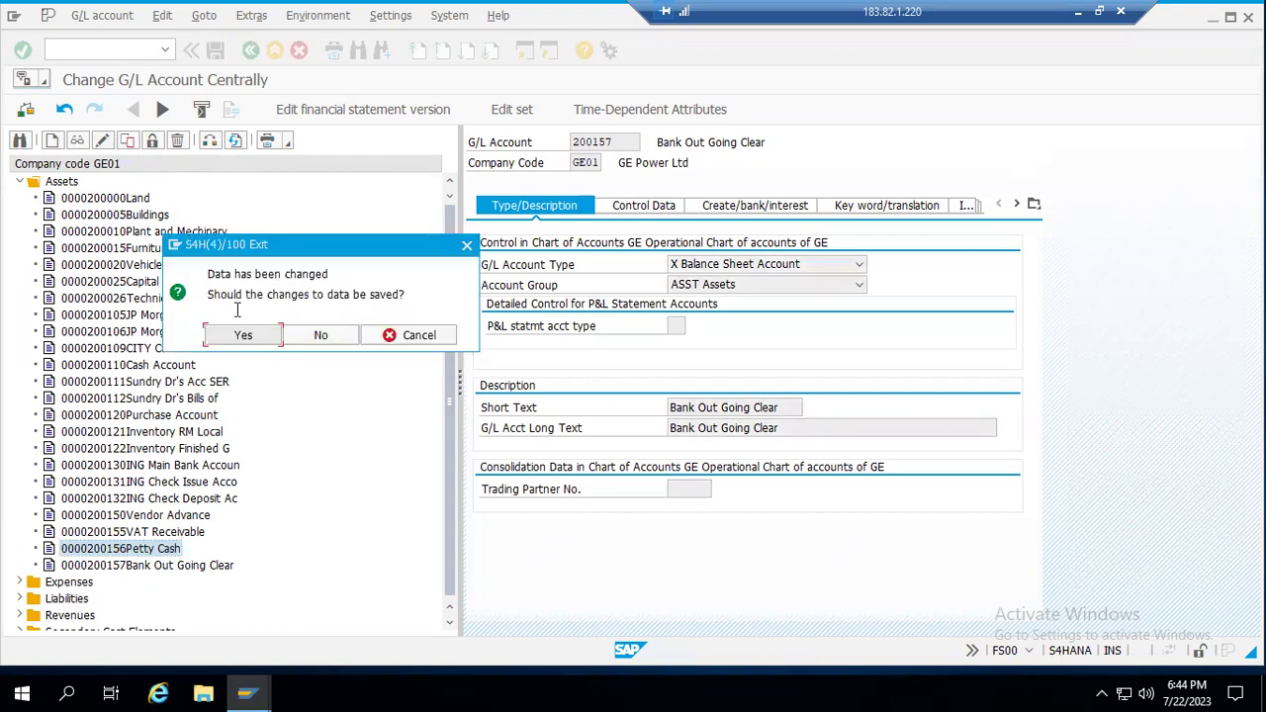
{"action": "left_click", "coordinate": [301, 336]}
Set the target G/L account number of the copy to 200160 and confirm
{"action": "left_click", "coordinate": [226, 296]}
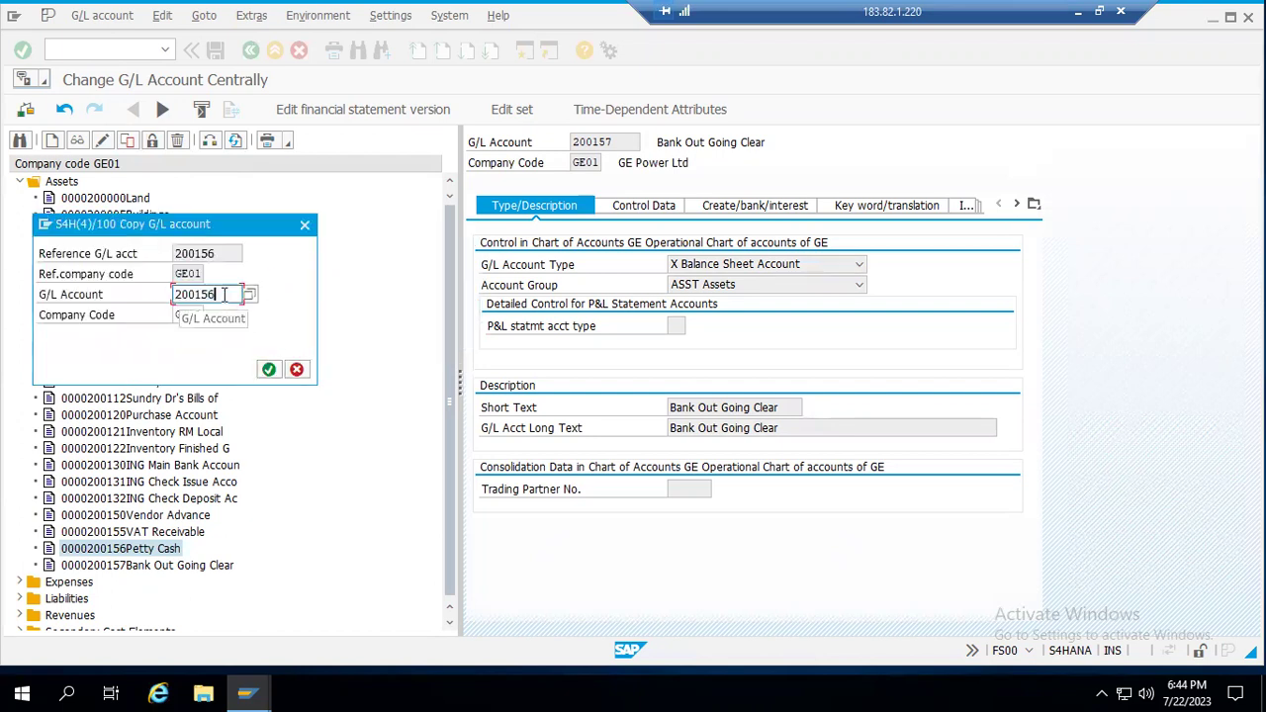
{"action": "key", "text": "BackSpace"}
{"action": "type", "text": "9"}
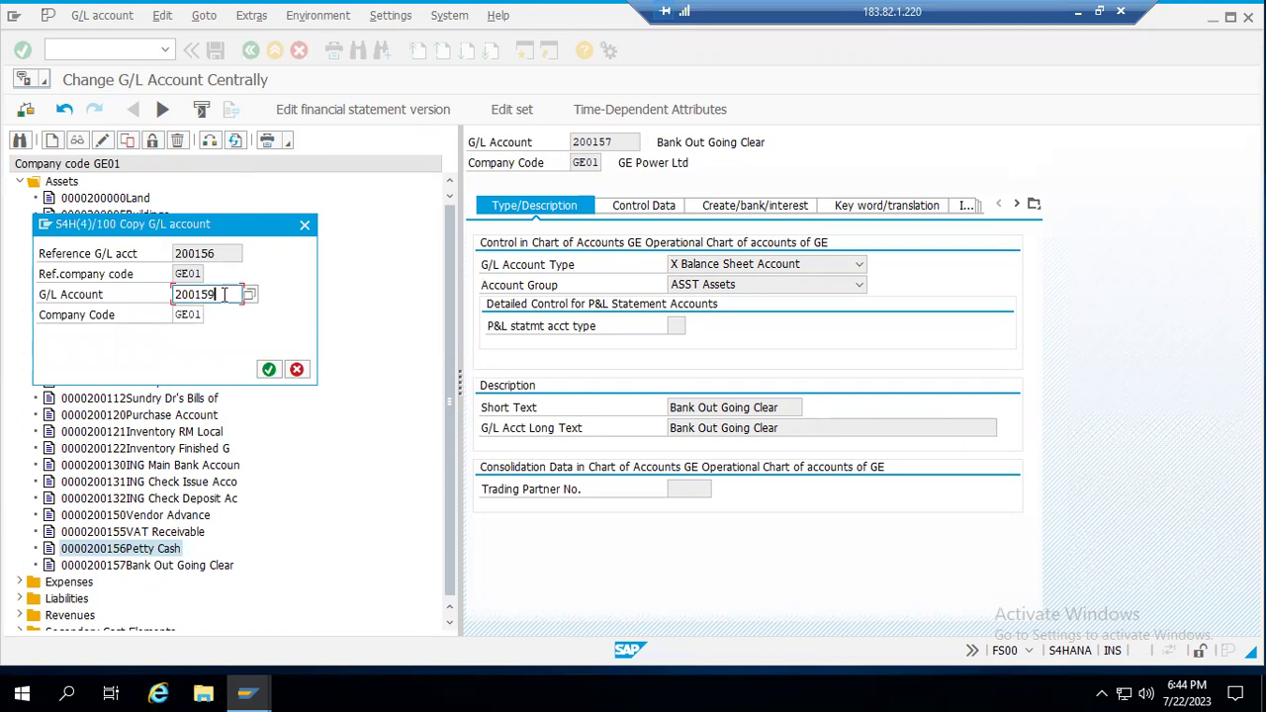
{"action": "key", "text": "BackSpace"}
{"action": "key", "text": "BackSpace"}
{"action": "type", "text": "60"}
{"action": "key", "text": "Return"}
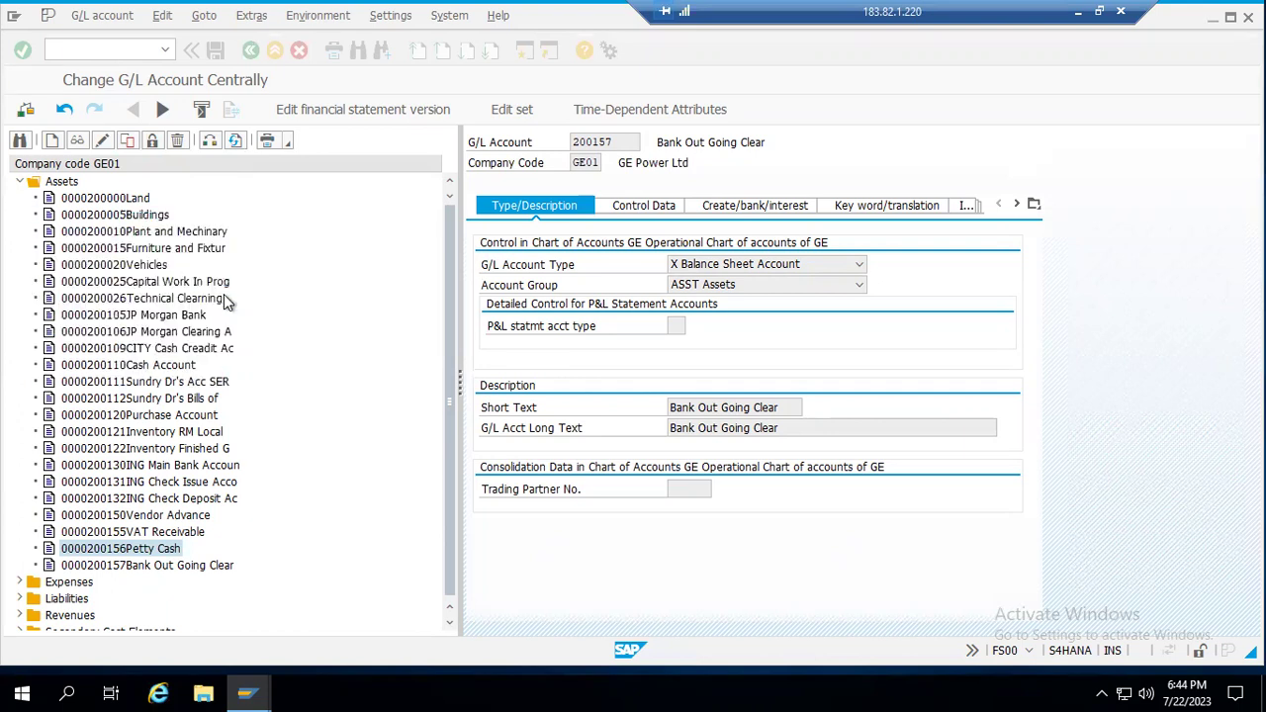
Set both the short and long text of account 200160 to 'Test Open Item'
{"action": "left_click", "coordinate": [751, 409]}
{"action": "double_click", "coordinate": [750, 408]}
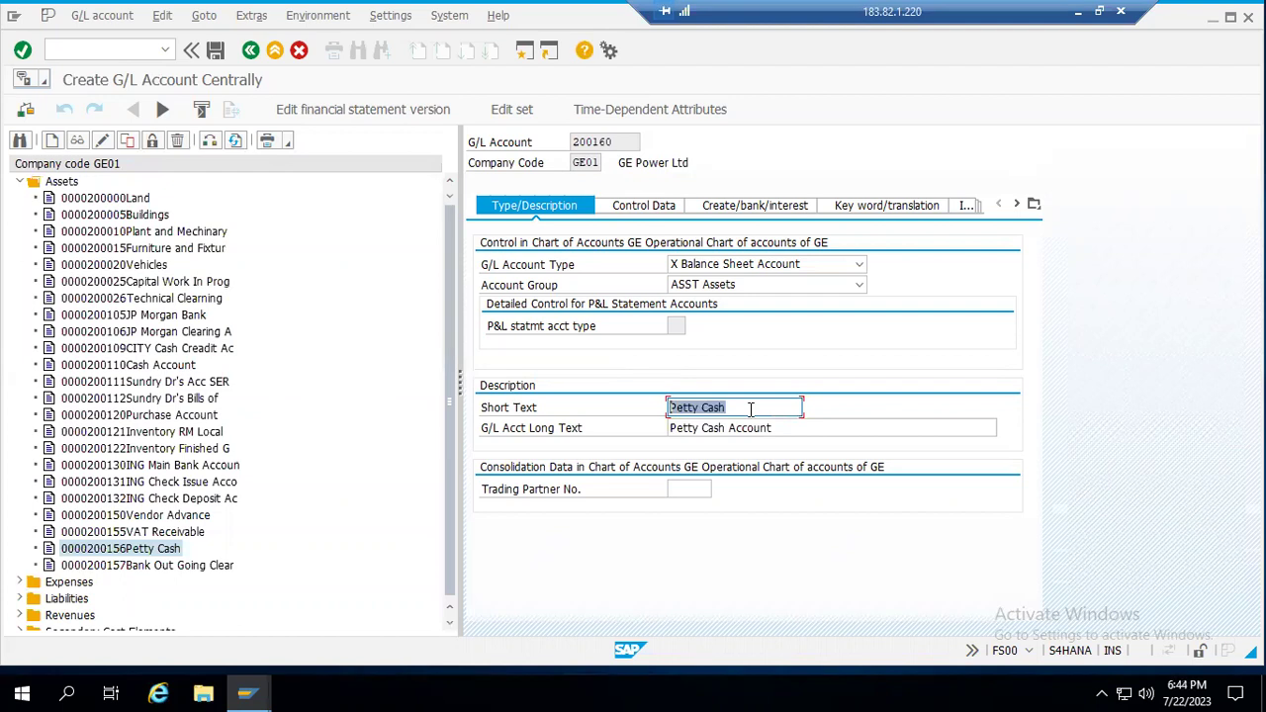
{"action": "type", "text": "Test Open Item"}
{"action": "left_click_drag", "start_coordinate": [758, 408], "coordinate": [667, 407]}
{"action": "key", "text": "Tab"}
{"action": "key", "text": "ctrl+v"}
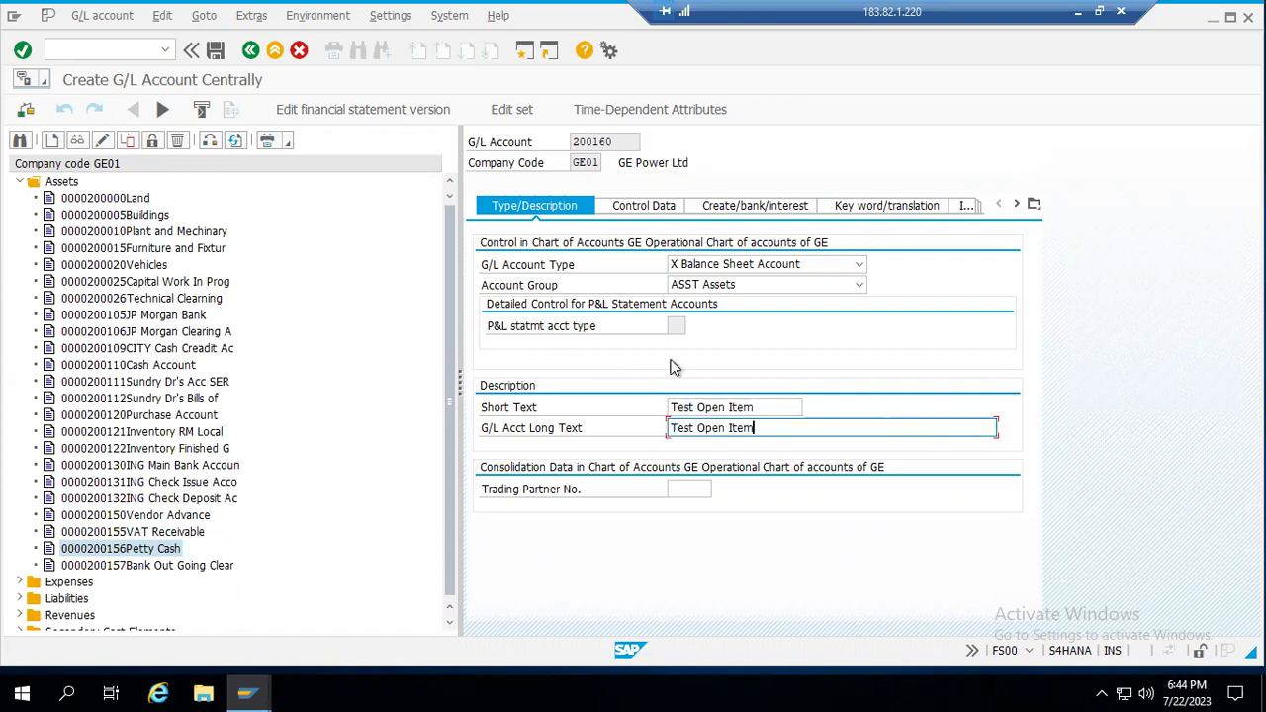
Untick Open Item Management in Control Data and save the account, accepting the warnings
{"action": "left_click", "coordinate": [637, 206]}
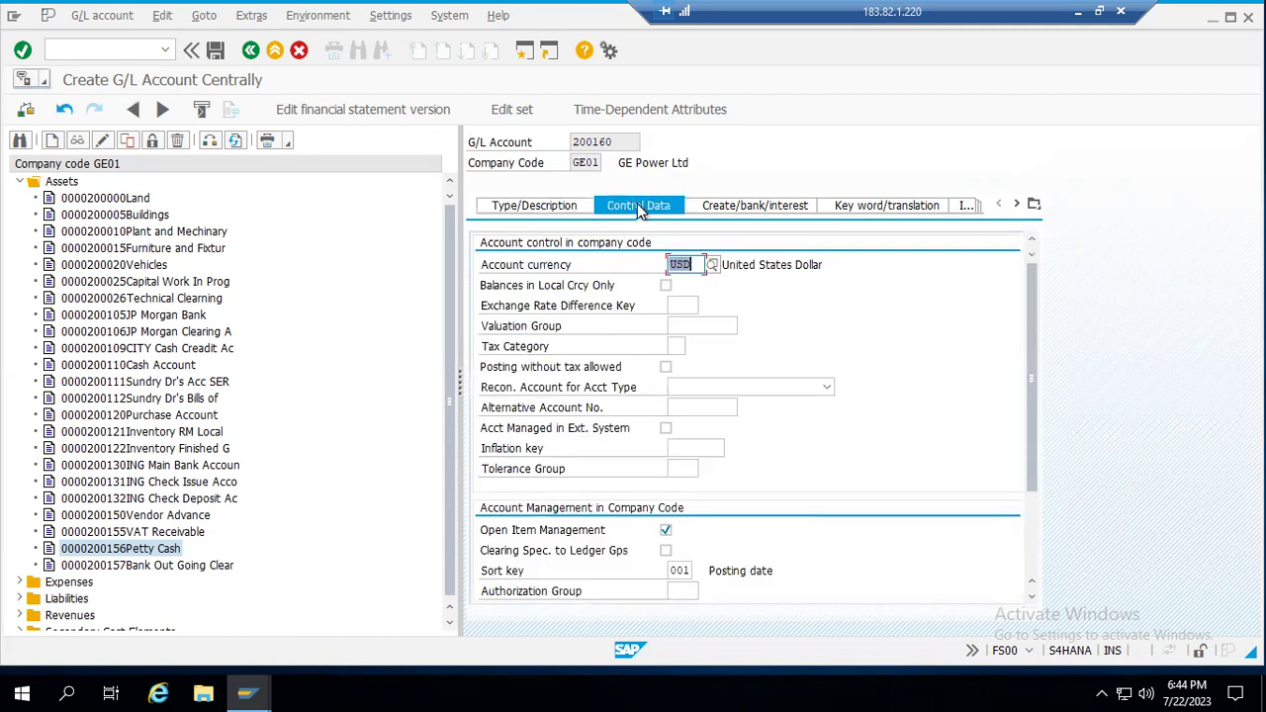
{"action": "left_click", "coordinate": [665, 532]}
{"action": "left_click", "coordinate": [549, 207]}
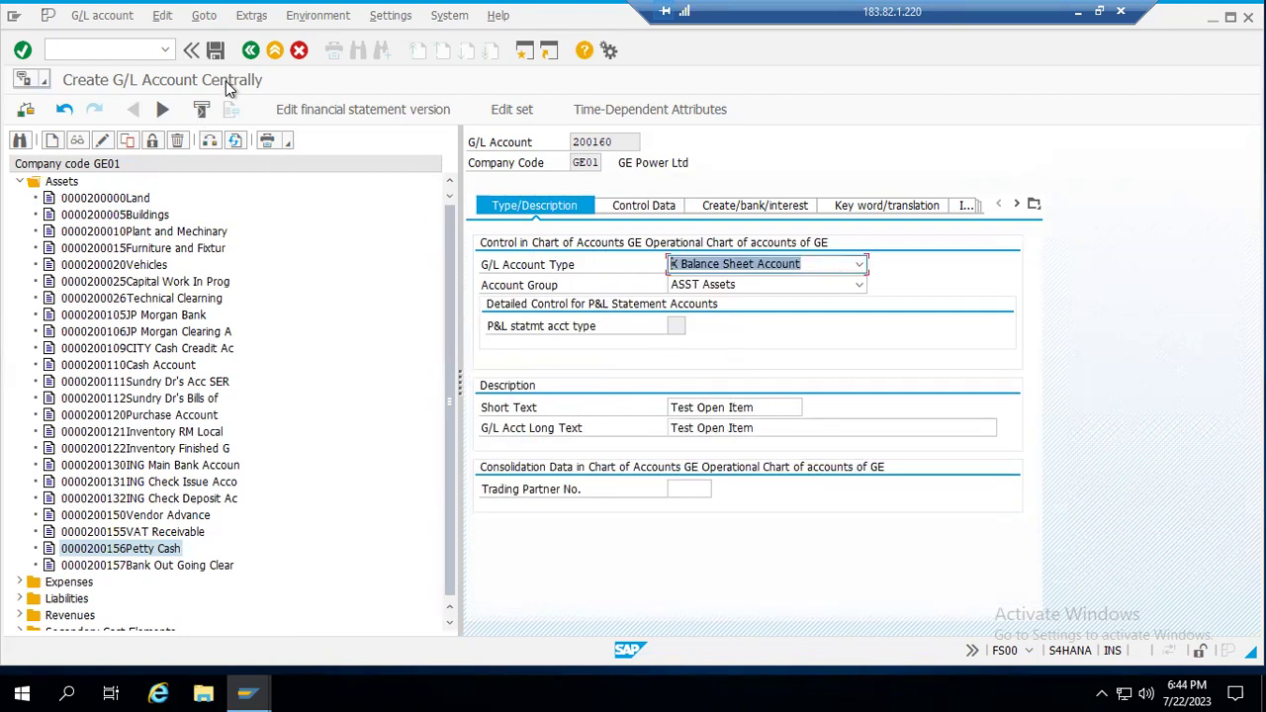
{"action": "left_click", "coordinate": [215, 51]}
{"action": "left_click", "coordinate": [32, 350]}
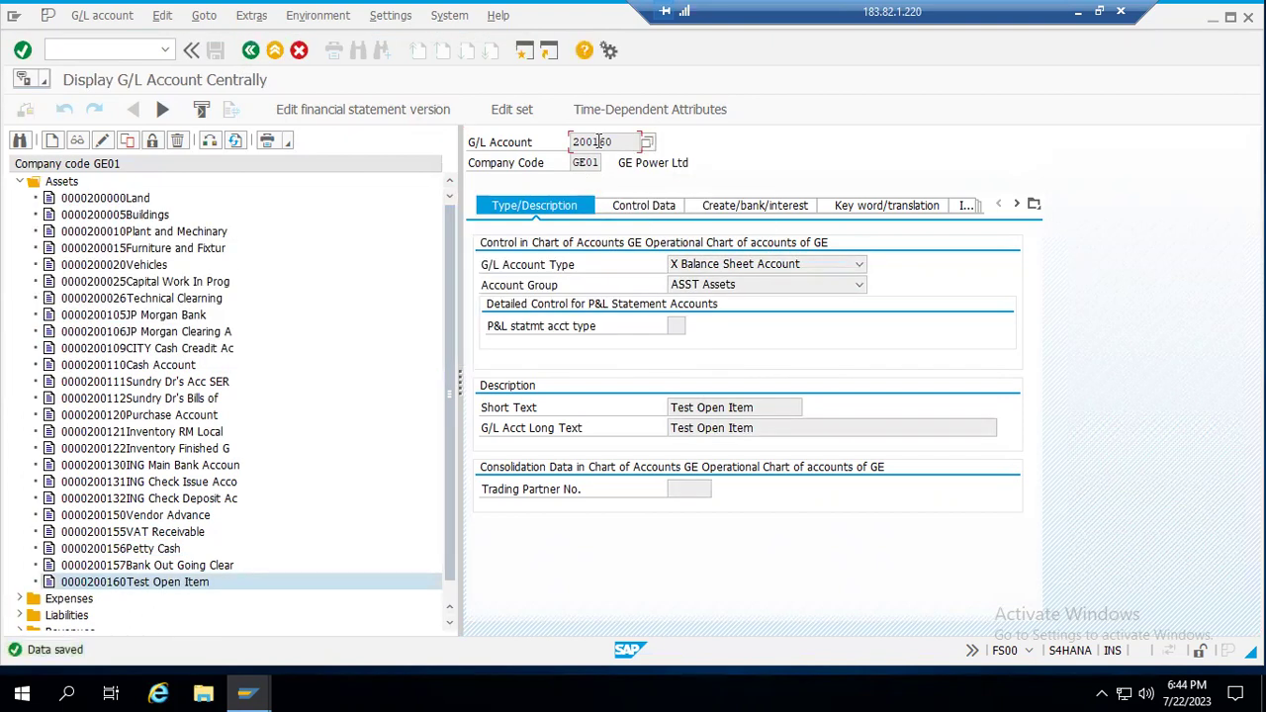
Copy account number 200160 and start transaction F-02 in the second SAP session
{"action": "left_click_drag", "start_coordinate": [622, 142], "coordinate": [554, 139]}
{"action": "key", "text": "alt+Tab"}
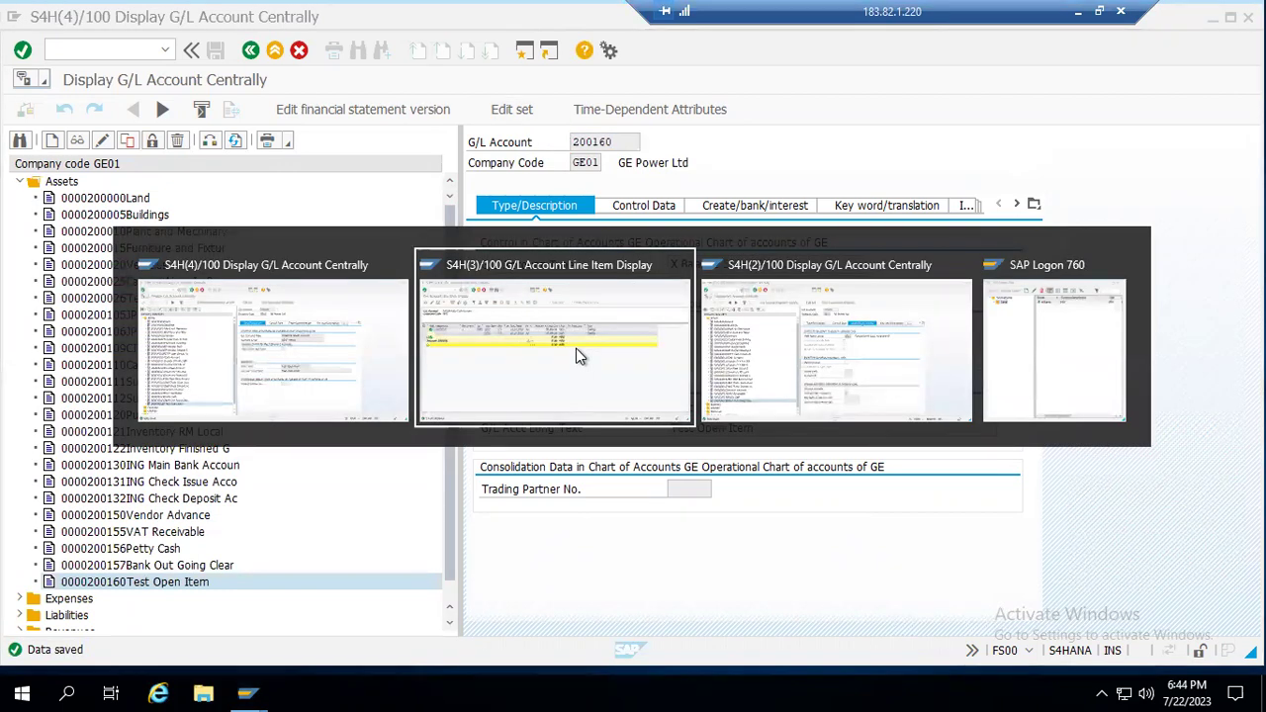
{"action": "key", "text": "alt+Tab"}
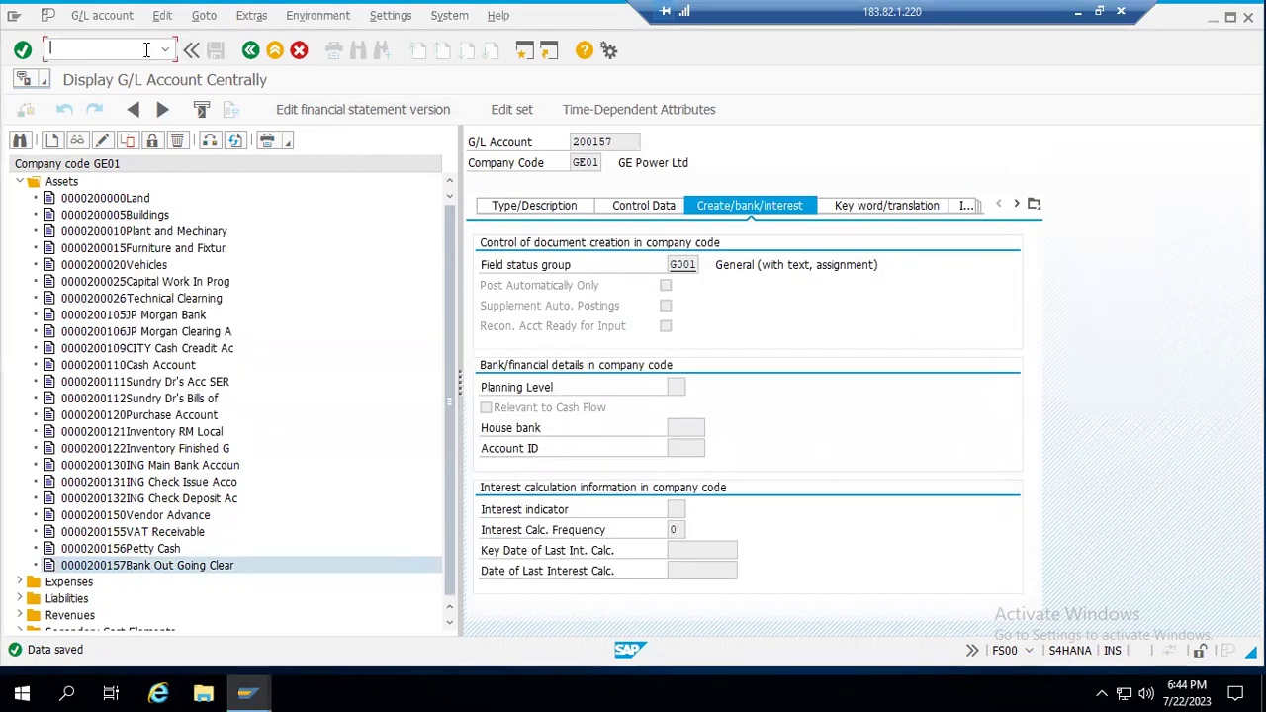
{"action": "type", "text": "/nf-02"}
{"action": "key", "text": "Return"}
Enter the document date and a 500 debit line to account 200160 with text 'Testing'
{"action": "left_click", "coordinate": [147, 145]}
{"action": "type", "text": "01012023"}
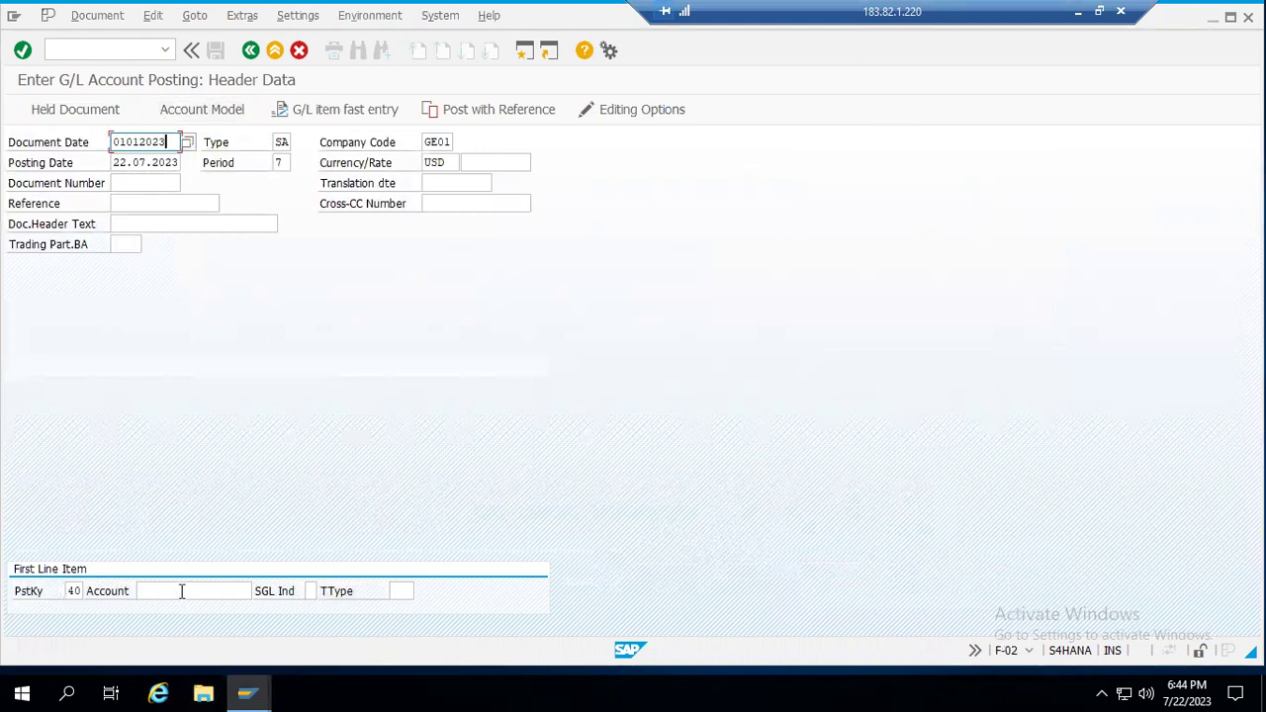
{"action": "left_click", "coordinate": [182, 591]}
{"action": "type", "text": "200160"}
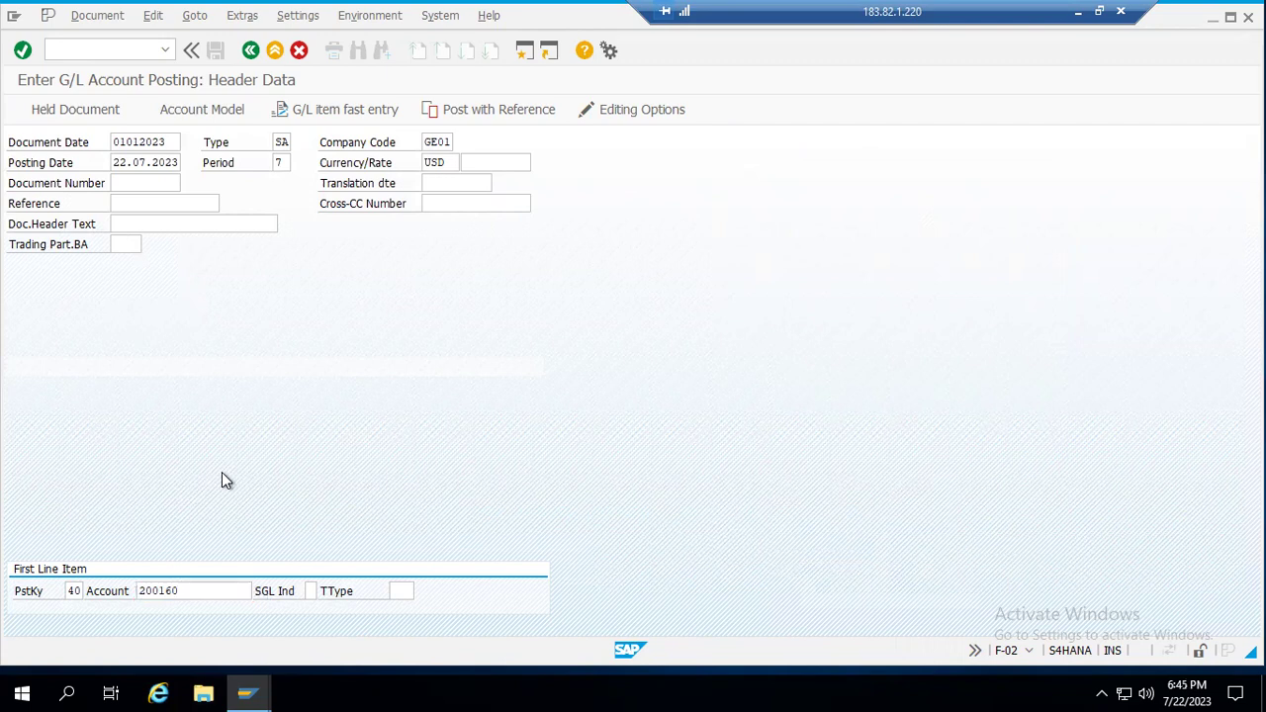
{"action": "key", "text": "Return"}
{"action": "left_click", "coordinate": [160, 225]}
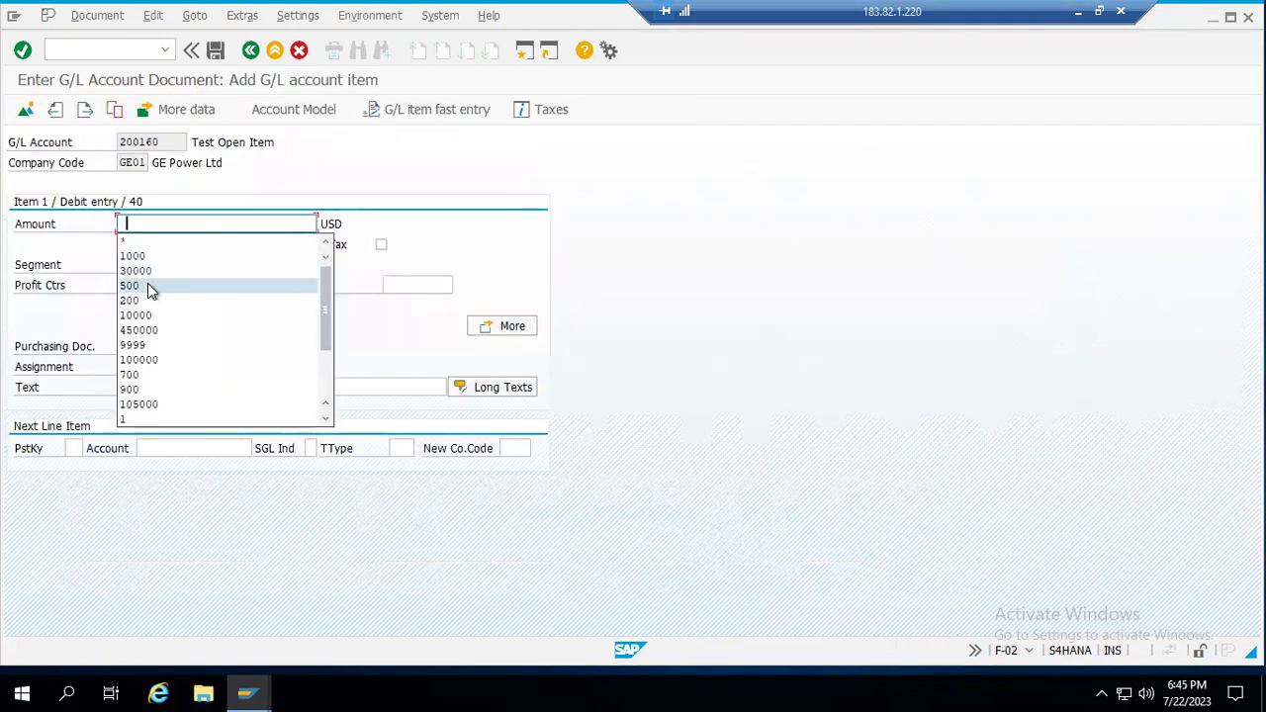
{"action": "left_click", "coordinate": [147, 286]}
{"action": "left_click", "coordinate": [145, 388]}
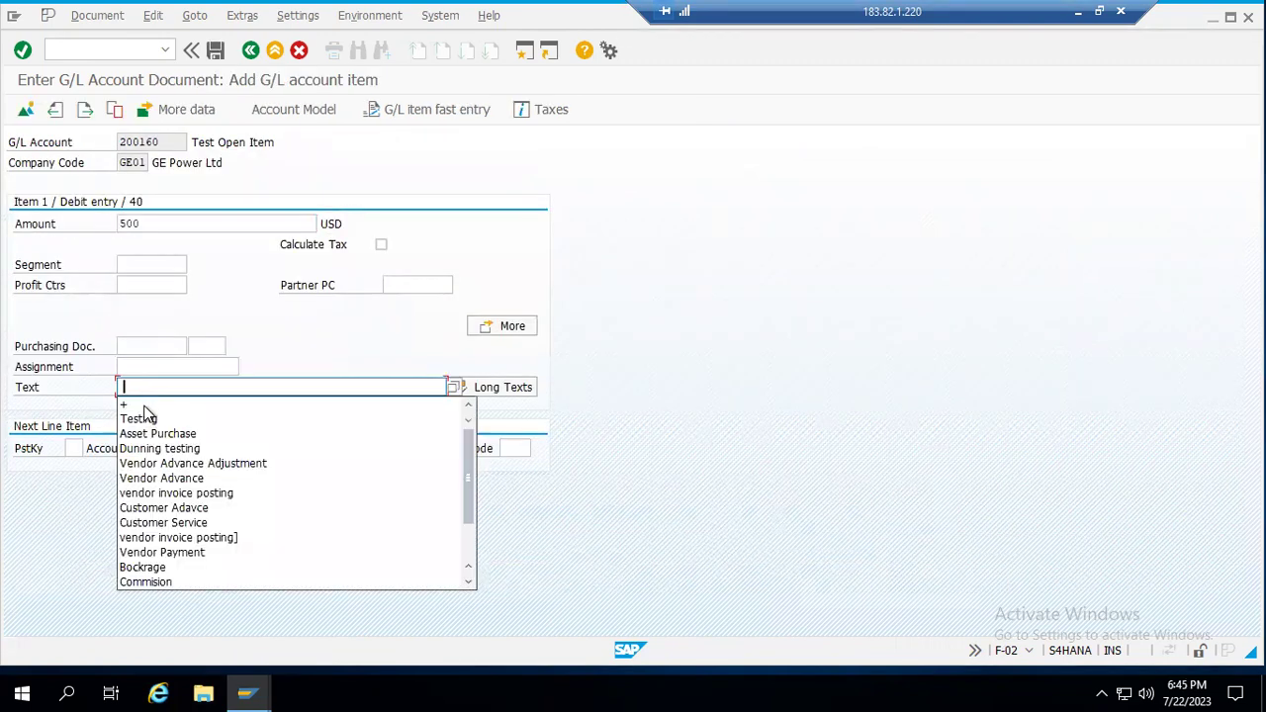
{"action": "left_click", "coordinate": [146, 418]}
Add a posting key 50 credit line to Petty Cash 200156 with text 'Testing'
{"action": "left_click", "coordinate": [74, 448]}
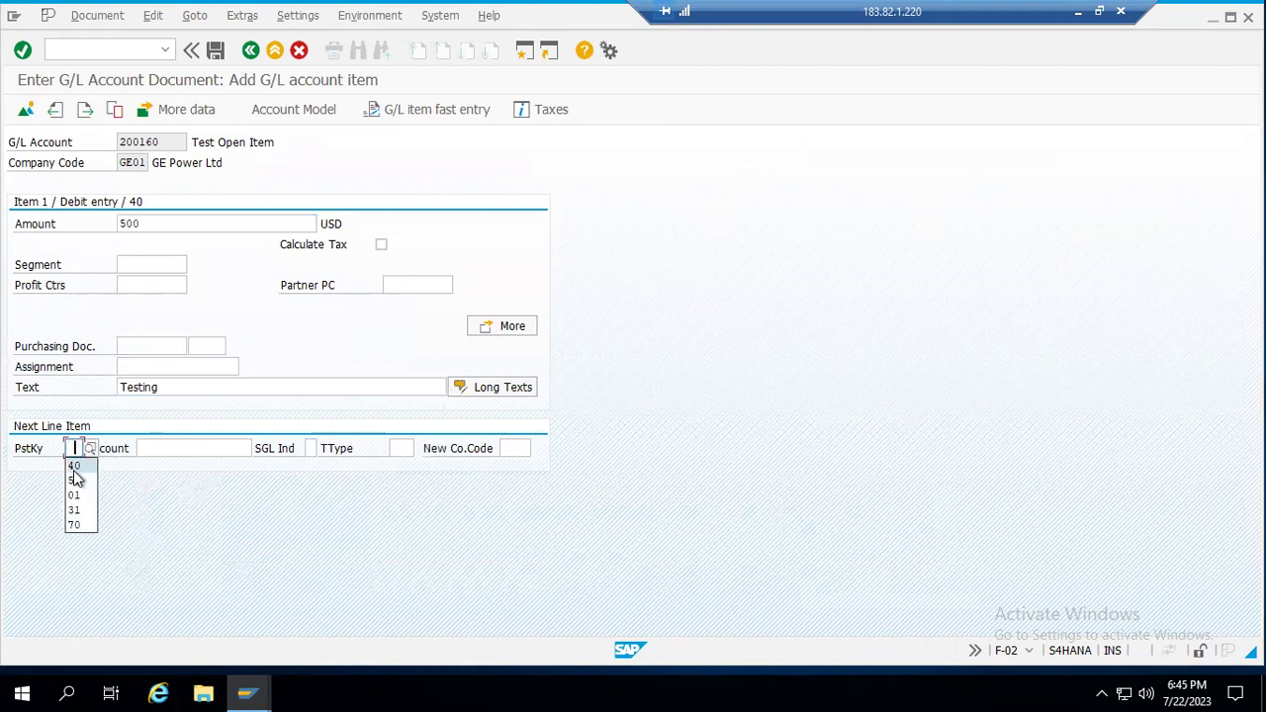
{"action": "left_click", "coordinate": [75, 480]}
{"action": "left_click", "coordinate": [161, 450]}
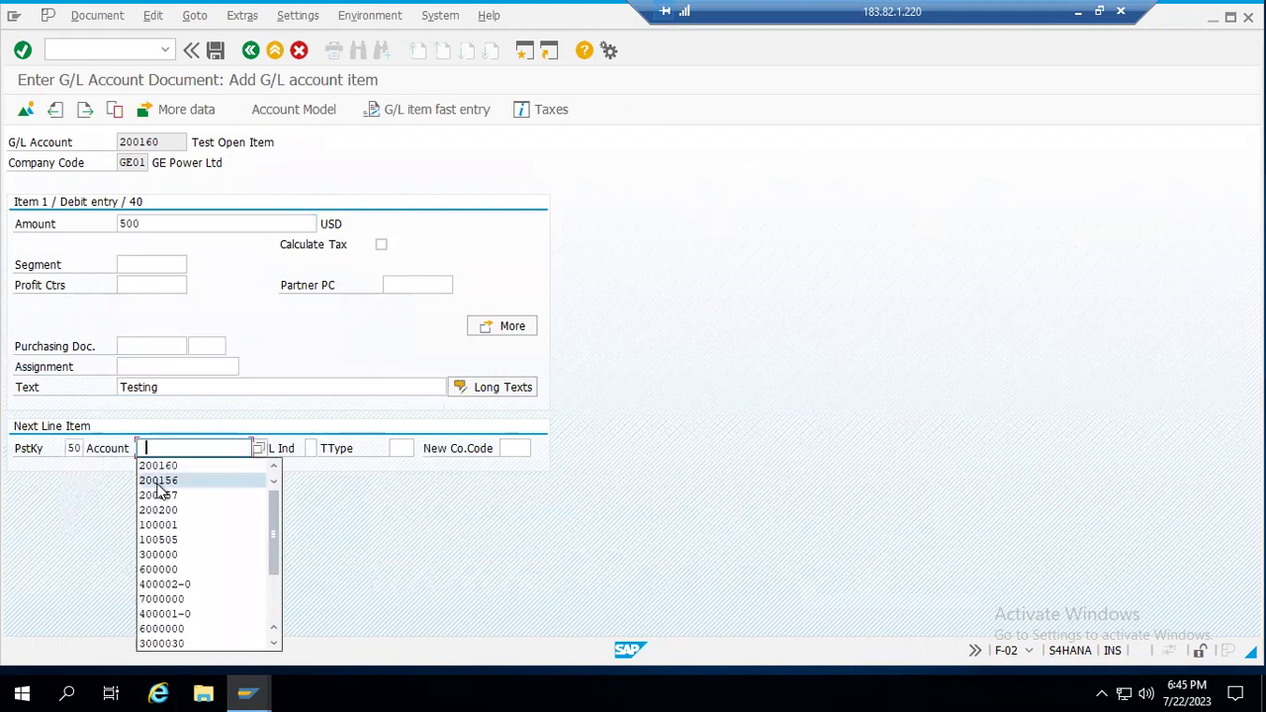
{"action": "left_click", "coordinate": [158, 482]}
{"action": "key", "text": "Return"}
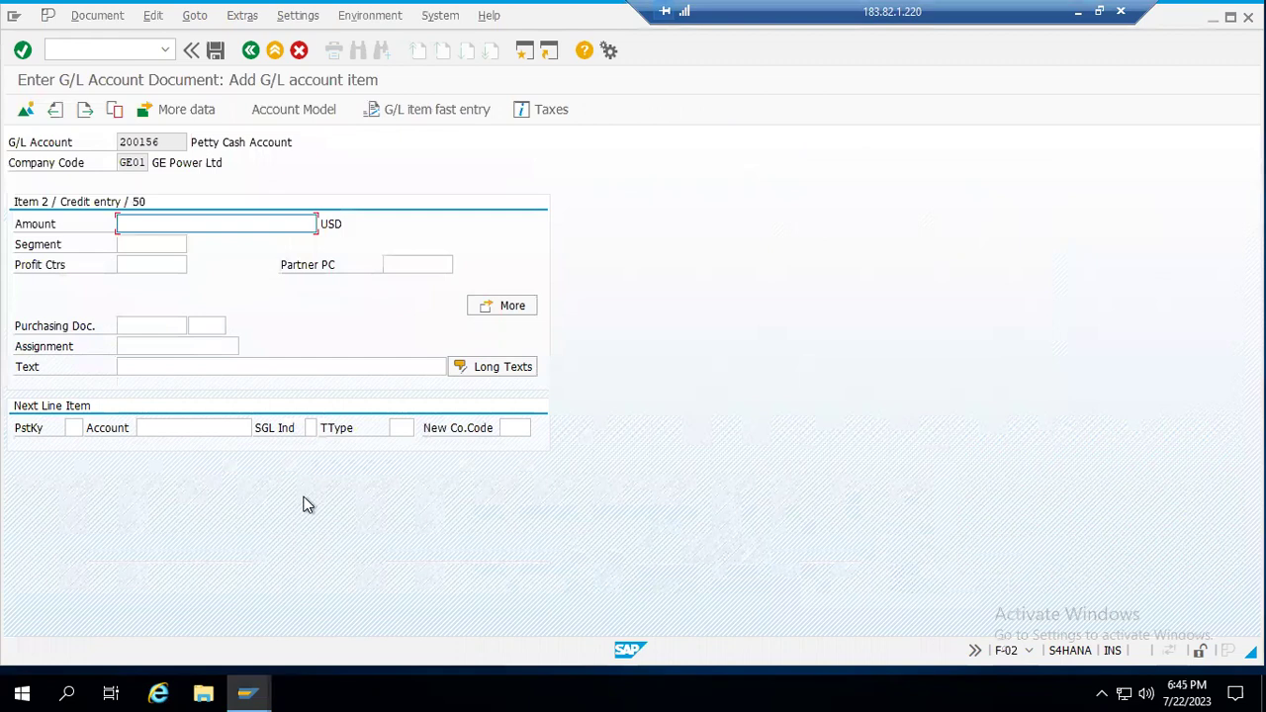
{"action": "type", "text": "*"}
{"action": "left_click", "coordinate": [210, 366]}
{"action": "type", "text": "Testing"}
{"action": "key", "text": "Return"}
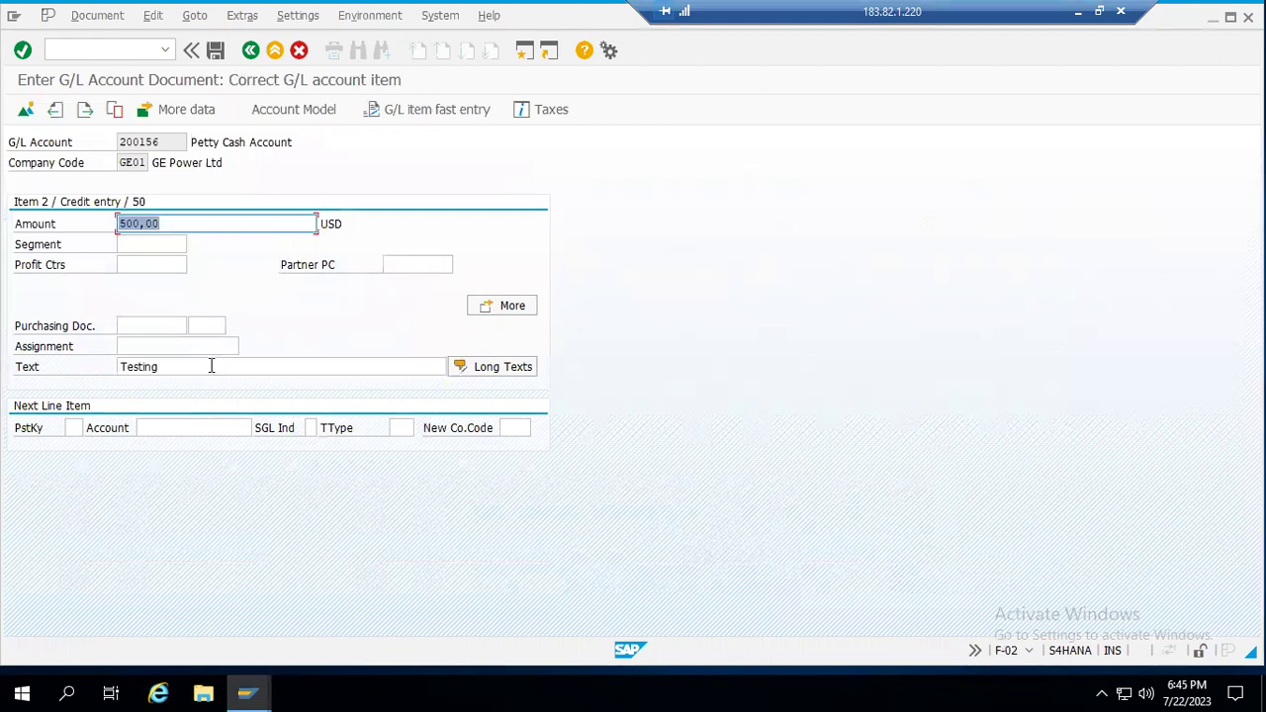
Simulate the posting, then post it as document 3
{"action": "left_click", "coordinate": [99, 15]}
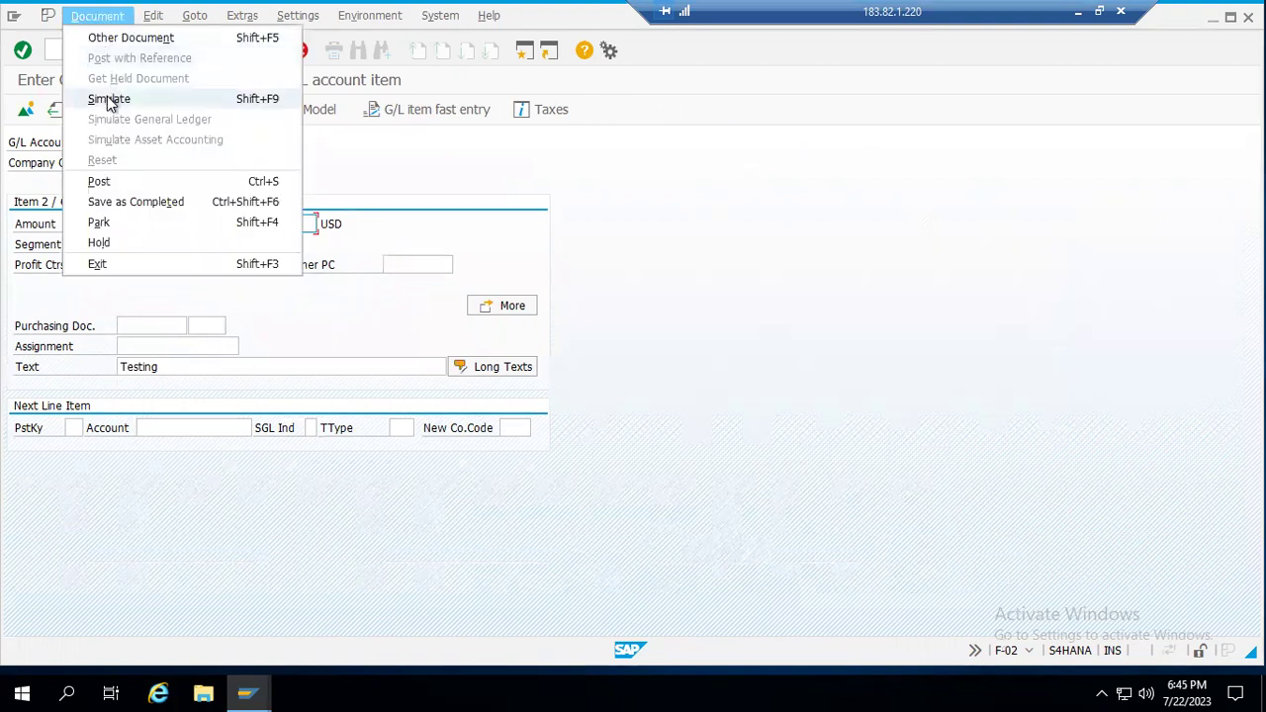
{"action": "left_click", "coordinate": [108, 99]}
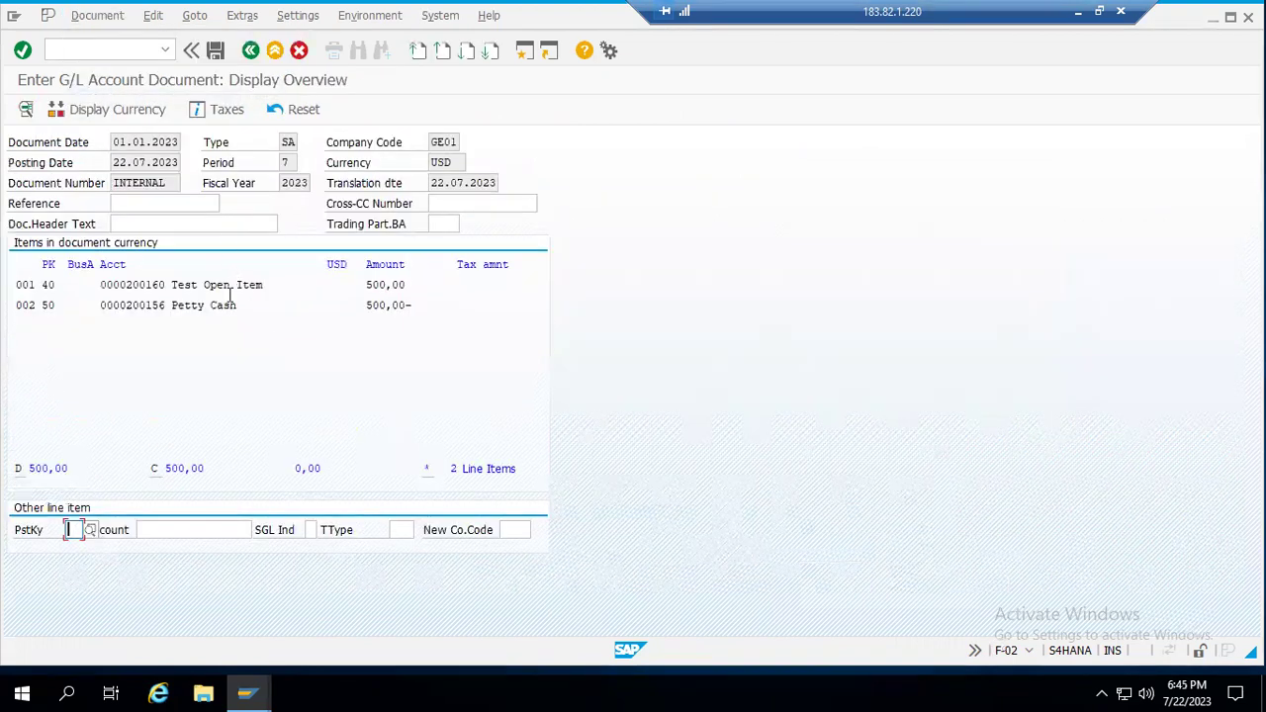
{"action": "left_click_drag", "start_coordinate": [165, 284], "coordinate": [125, 279]}
{"action": "key", "text": "ctrl+c"}
{"action": "left_click", "coordinate": [216, 51]}
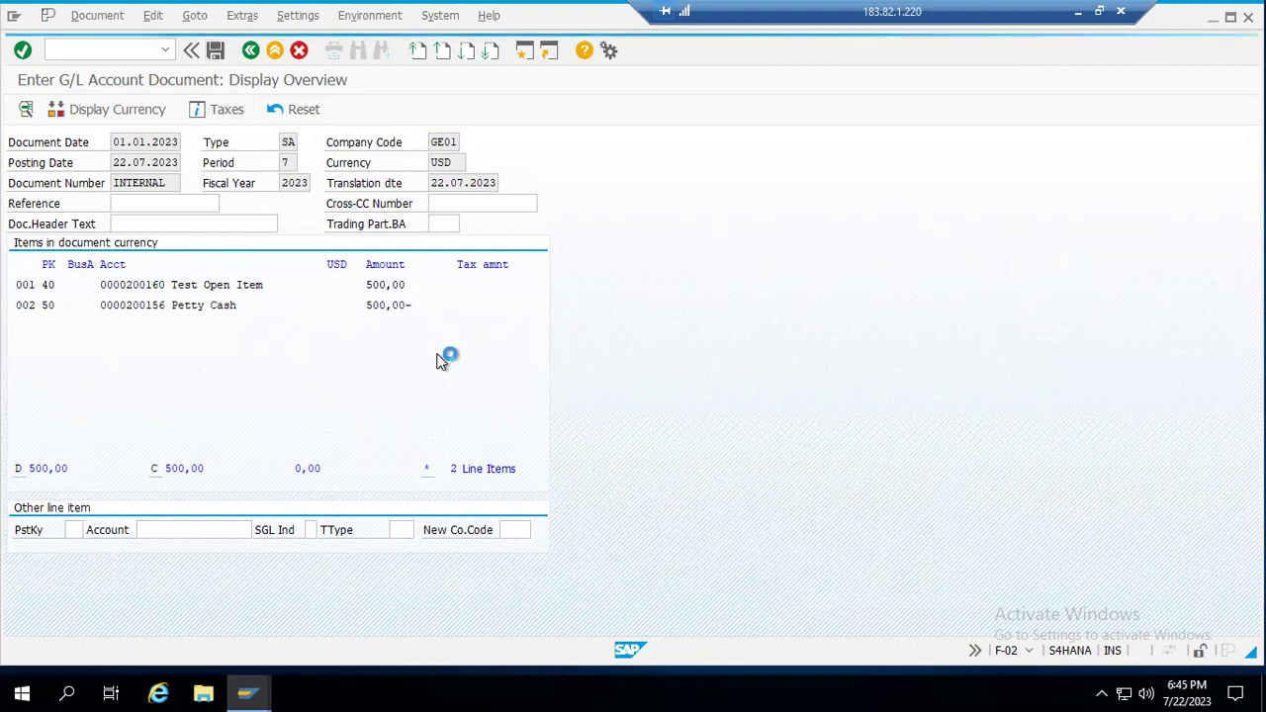
{"action": "key", "text": "alt+Tab"}
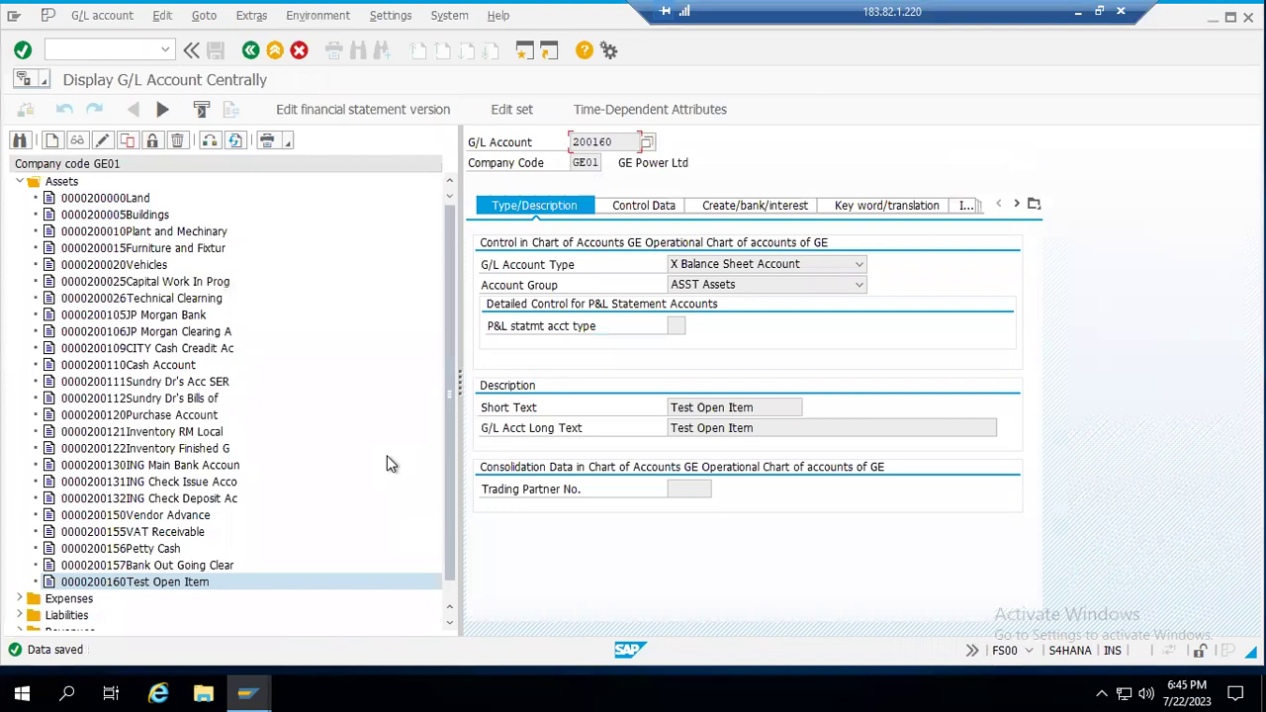
Run the FBL3N line item report for account 200160, showing the single 500.00 USD debit
{"action": "key", "text": "alt+Tab"}
{"action": "key", "text": "Tab"}
{"action": "key", "text": "F3"}
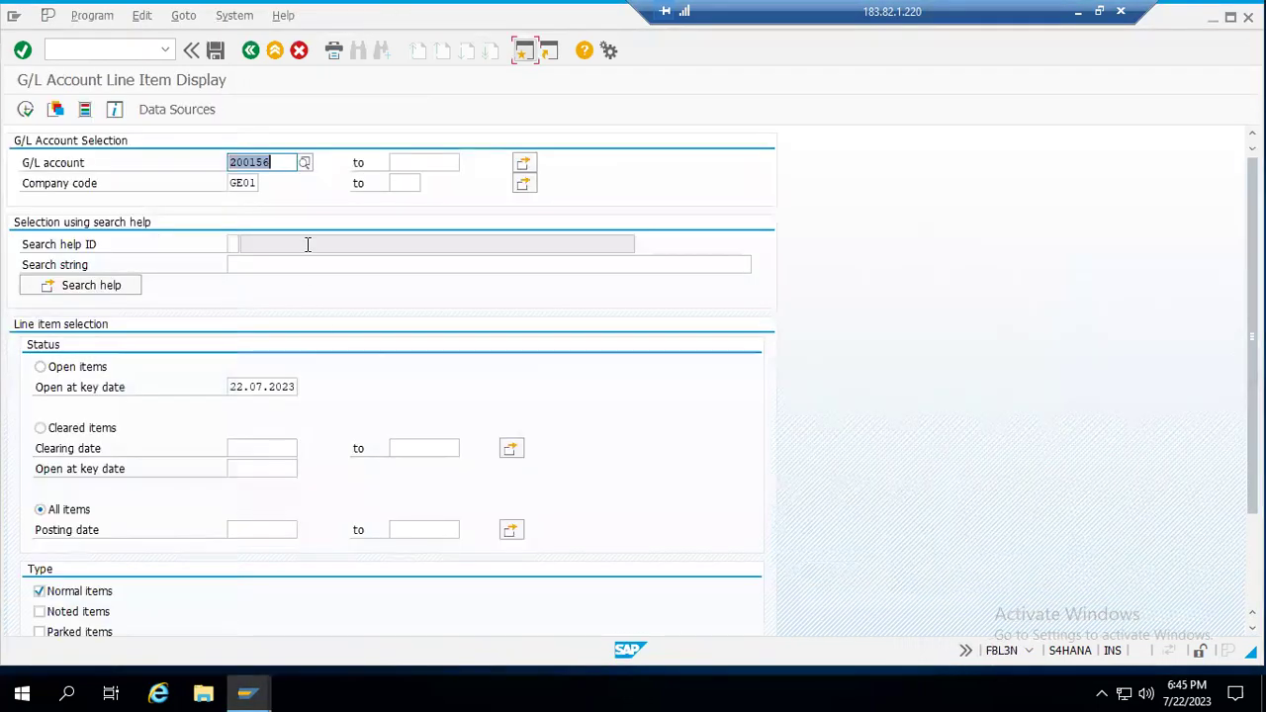
{"action": "key", "text": "ctrl+v"}
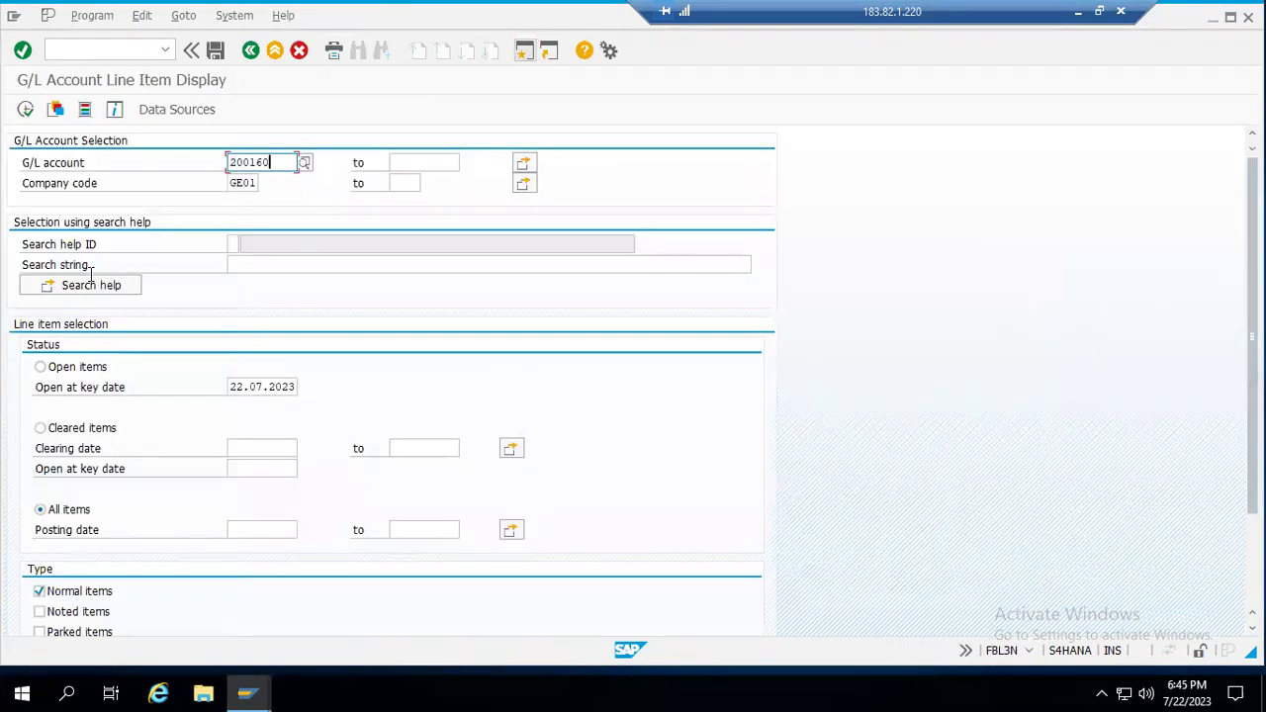
{"action": "left_click", "coordinate": [26, 108]}
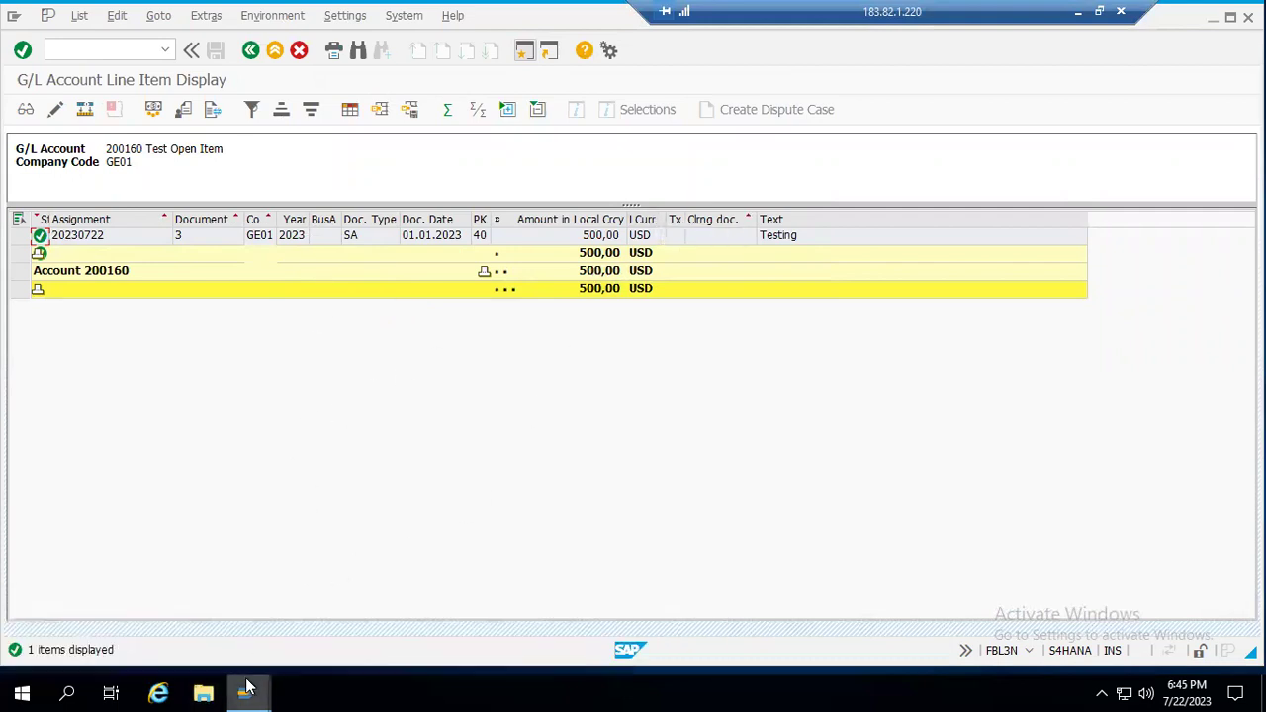
{"action": "mouse_move", "coordinate": [246, 693]}
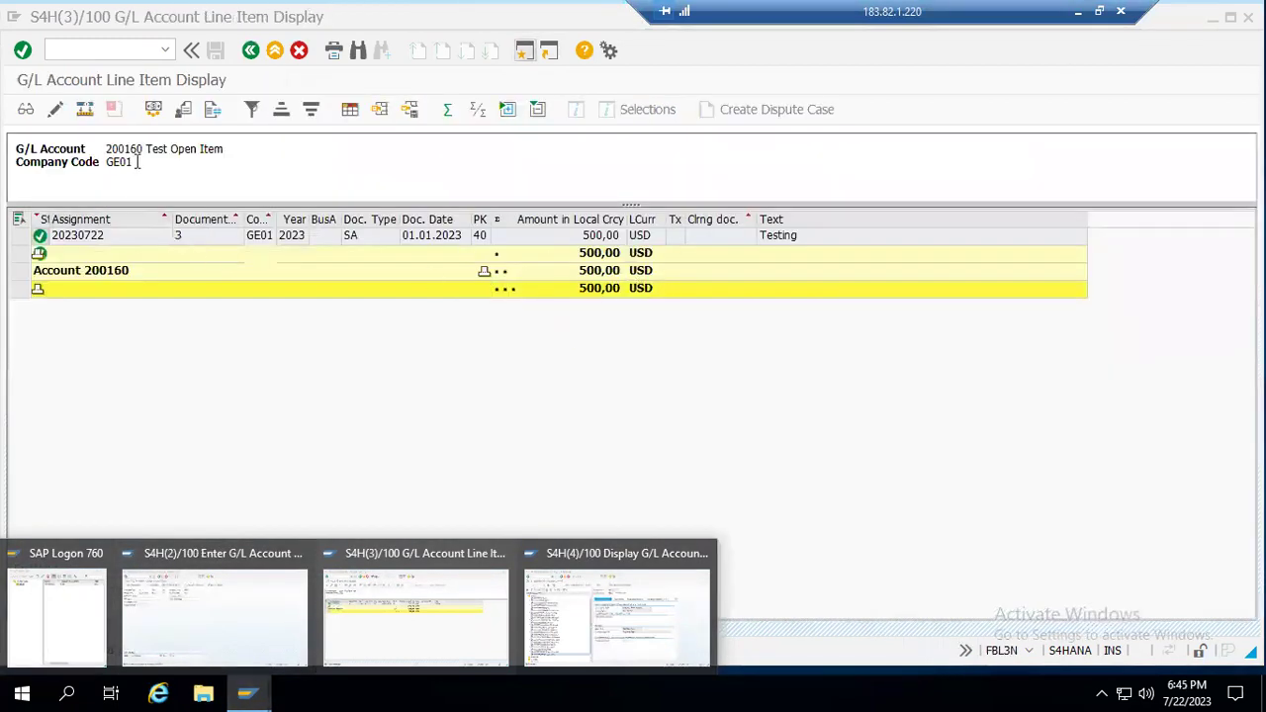
{"action": "left_click_drag", "start_coordinate": [142, 148], "coordinate": [118, 147]}
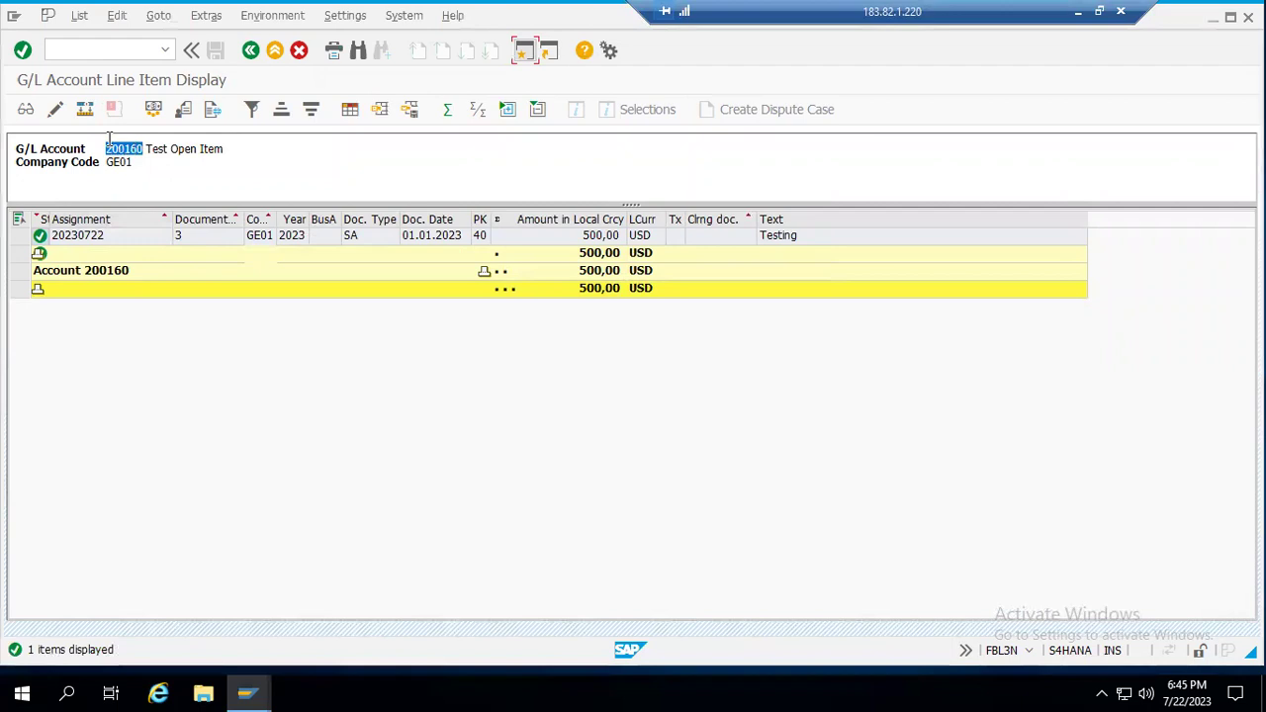
Start outgoing payment transaction F-07 in the G/L posting session
{"action": "mouse_move", "coordinate": [246, 693]}
{"action": "left_click", "coordinate": [234, 614]}
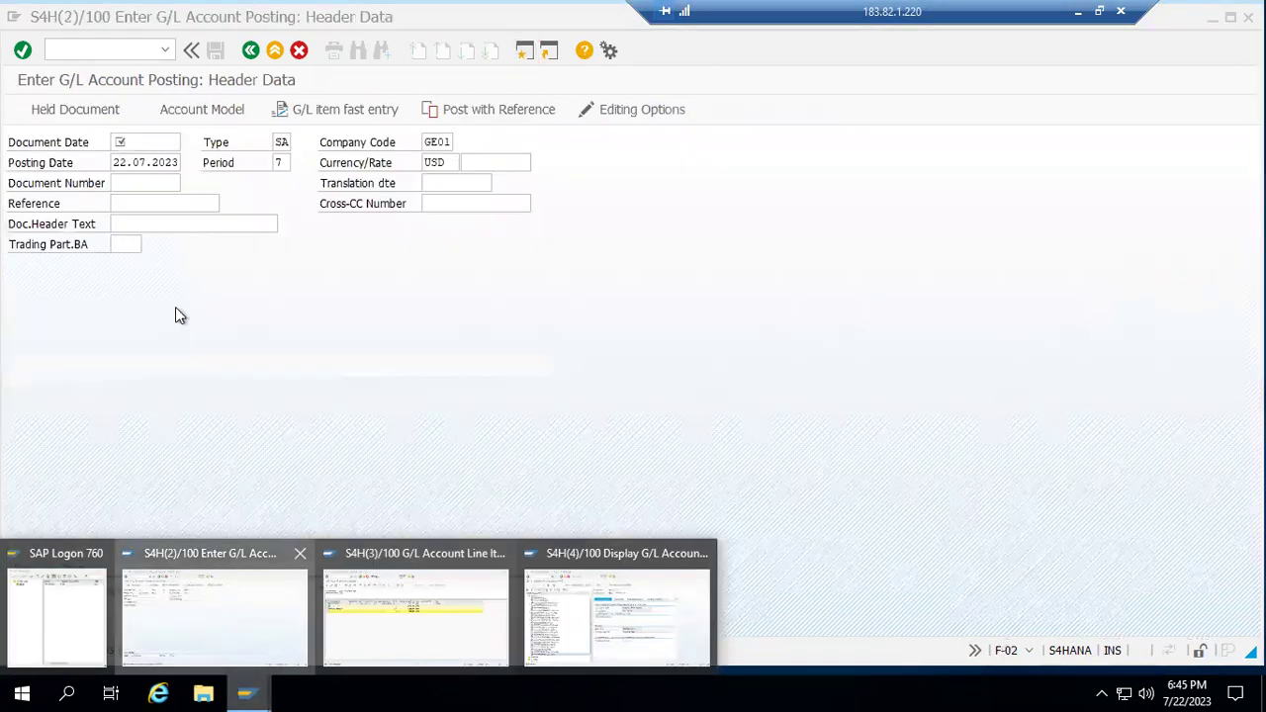
{"action": "left_click", "coordinate": [113, 49]}
{"action": "type", "text": "/nf-07"}
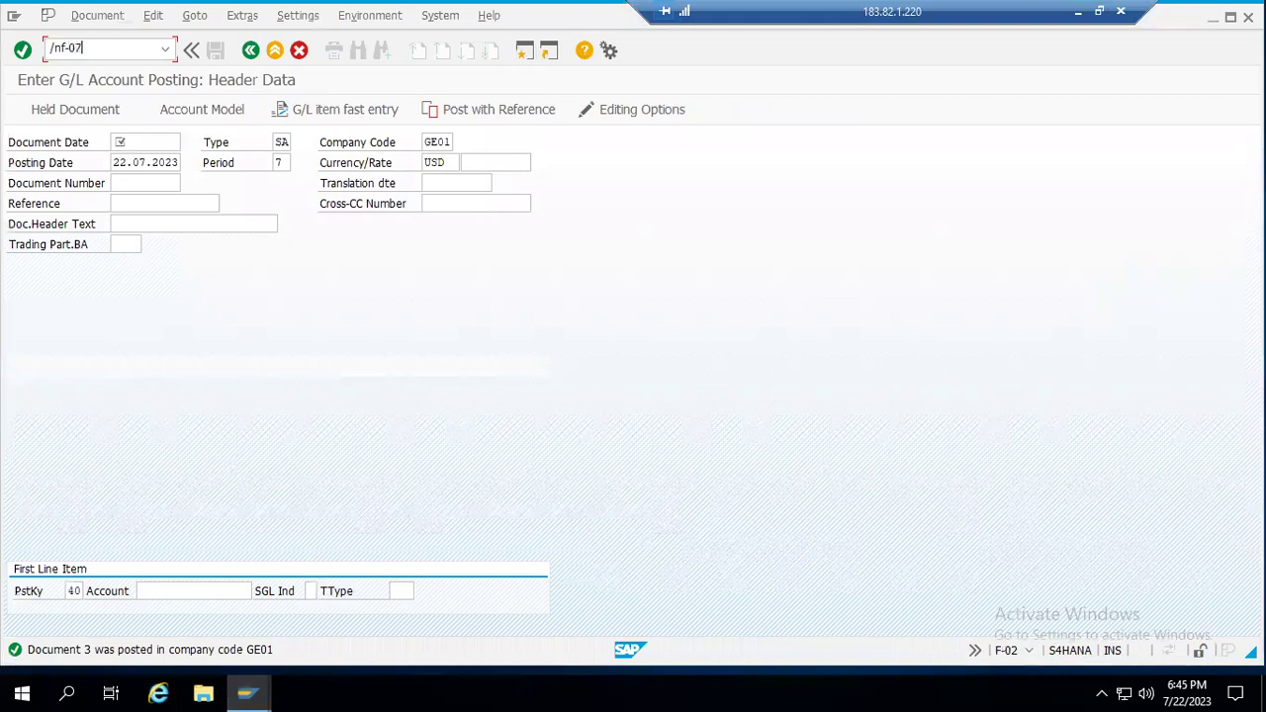
{"action": "key", "text": "Return"}
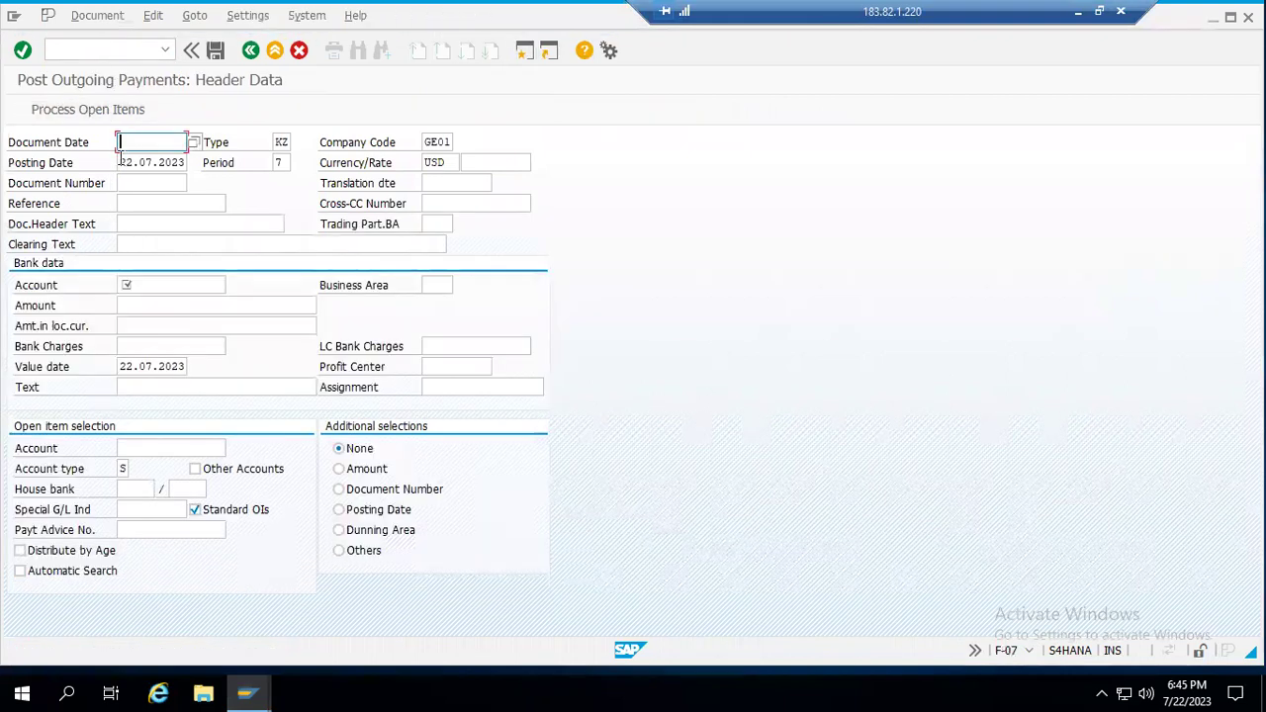
Fill in document date 20.07.2023, bank account 200301, amount 500, and open-item account 200160
{"action": "key", "text": "BackSpace"}
{"action": "left_click", "coordinate": [134, 168]}
{"action": "left_click", "coordinate": [150, 284]}
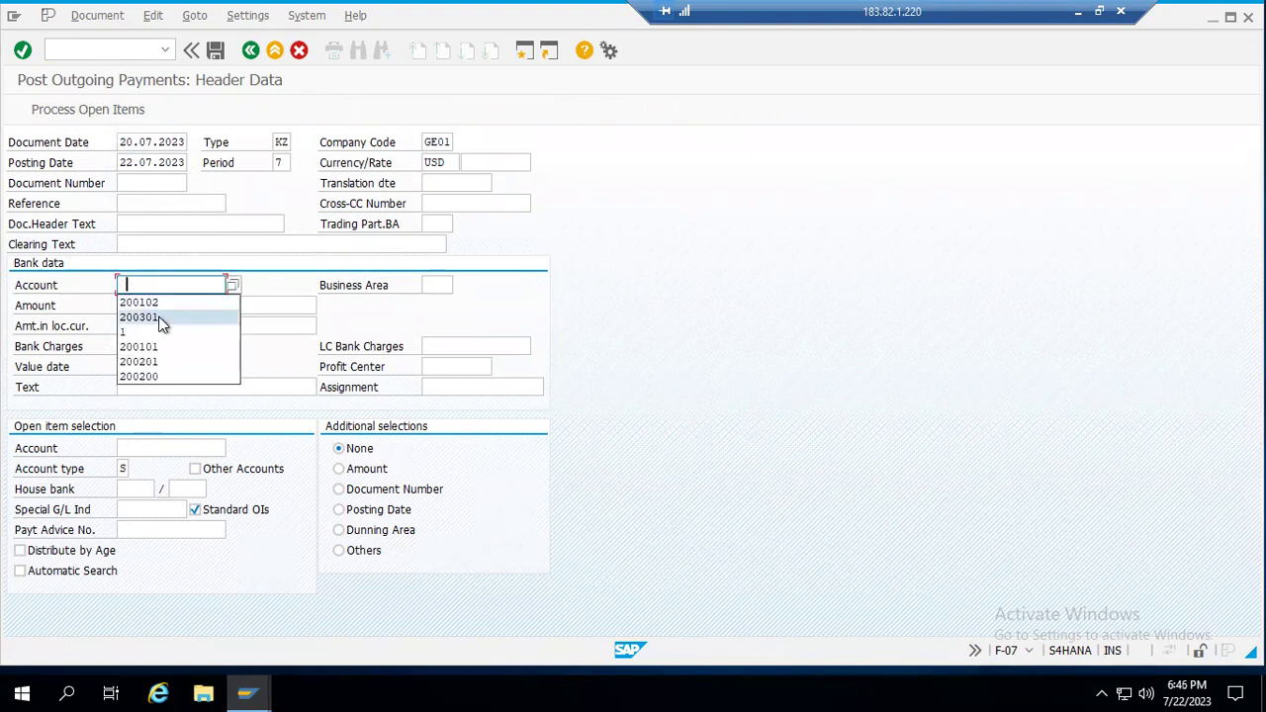
{"action": "left_click", "coordinate": [160, 314]}
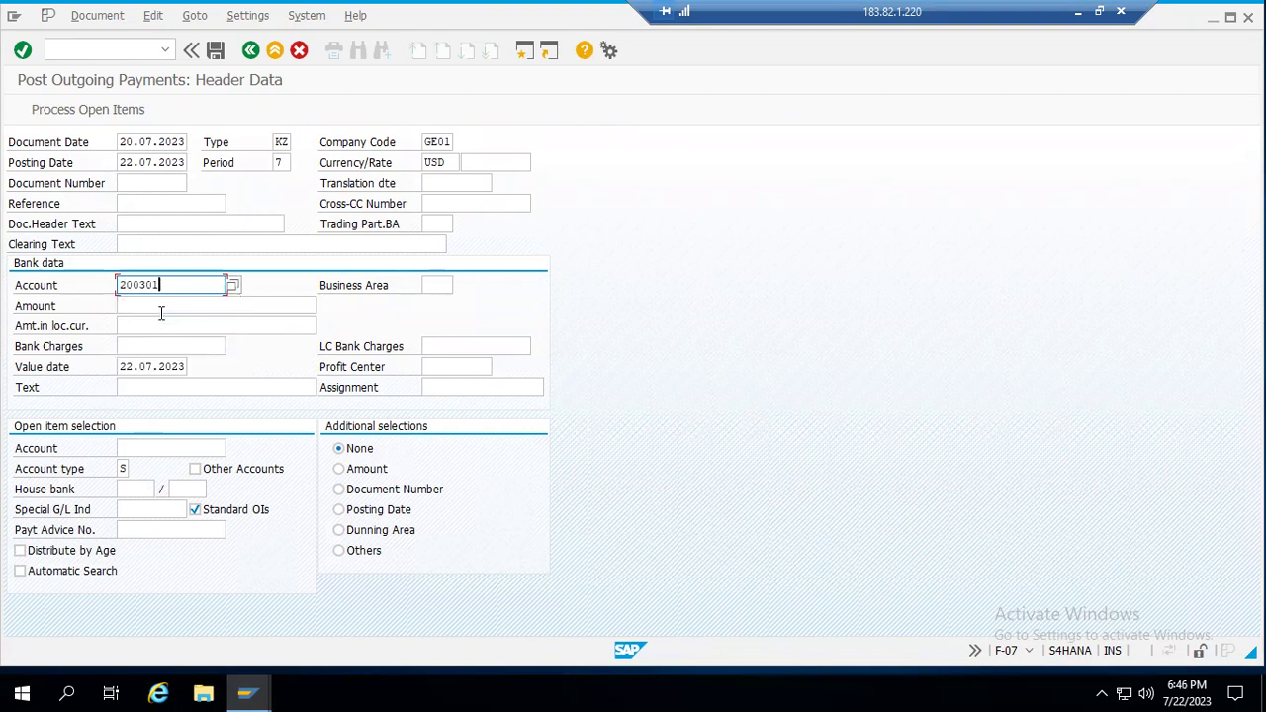
{"action": "left_click", "coordinate": [150, 306]}
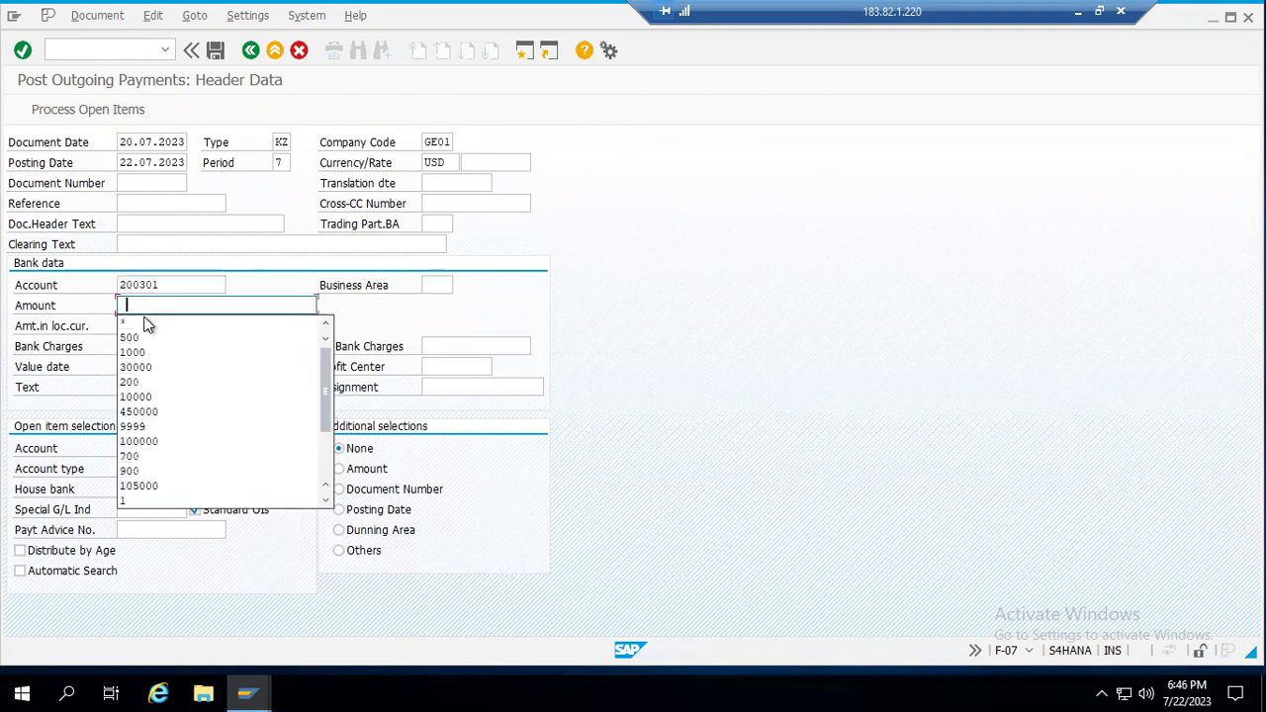
{"action": "left_click", "coordinate": [143, 338]}
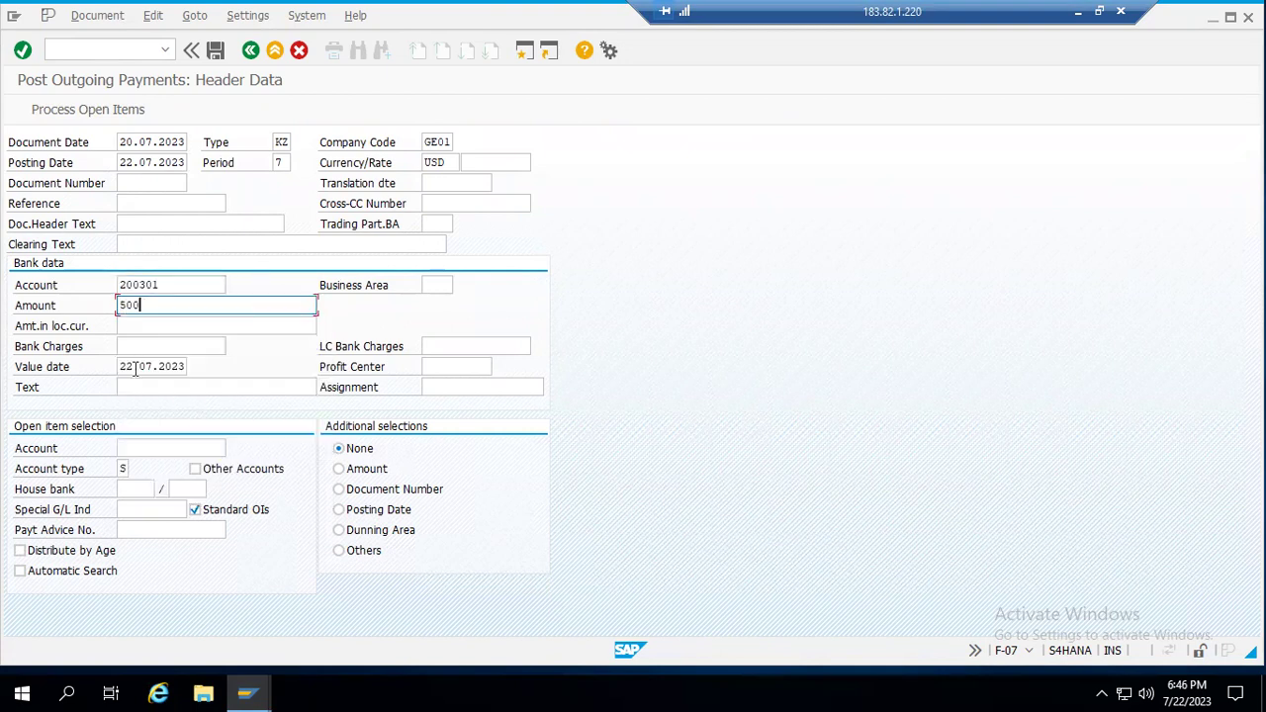
{"action": "left_click", "coordinate": [127, 449]}
{"action": "type", "text": "200160"}
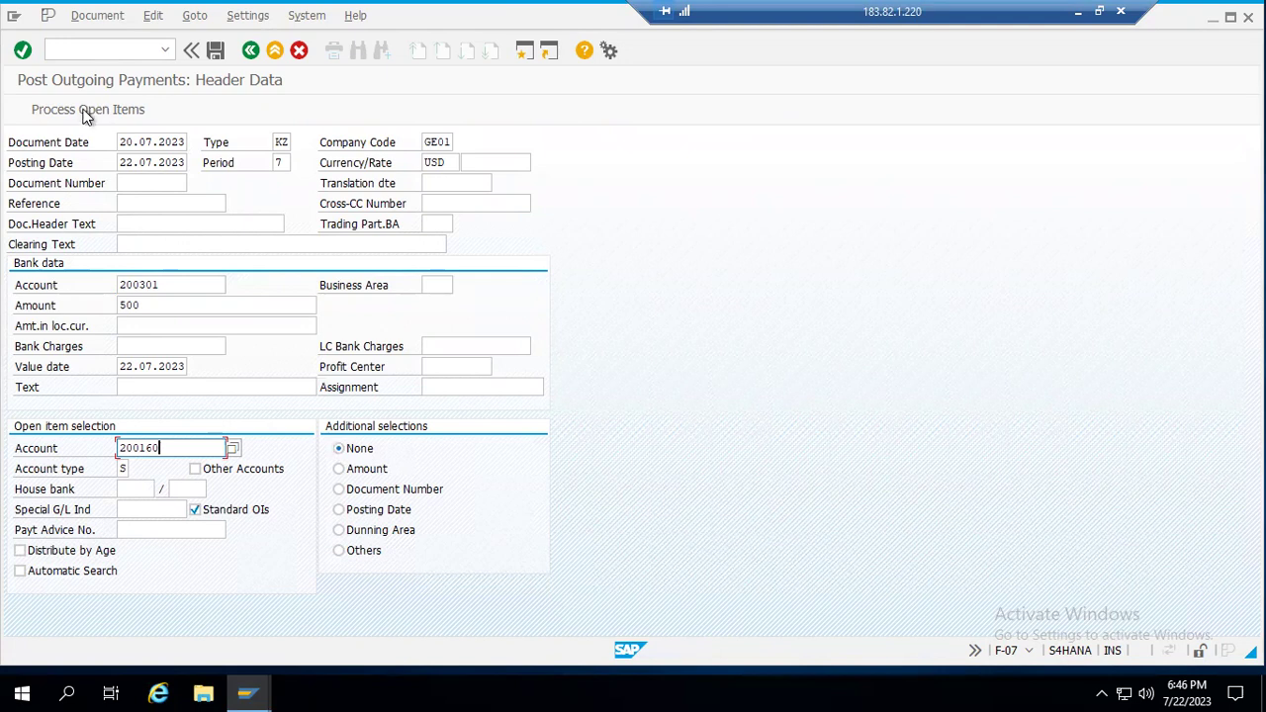
Replace the bank account with JP Morgan Bank 200105 and process open items for 200160
{"action": "left_click", "coordinate": [146, 109]}
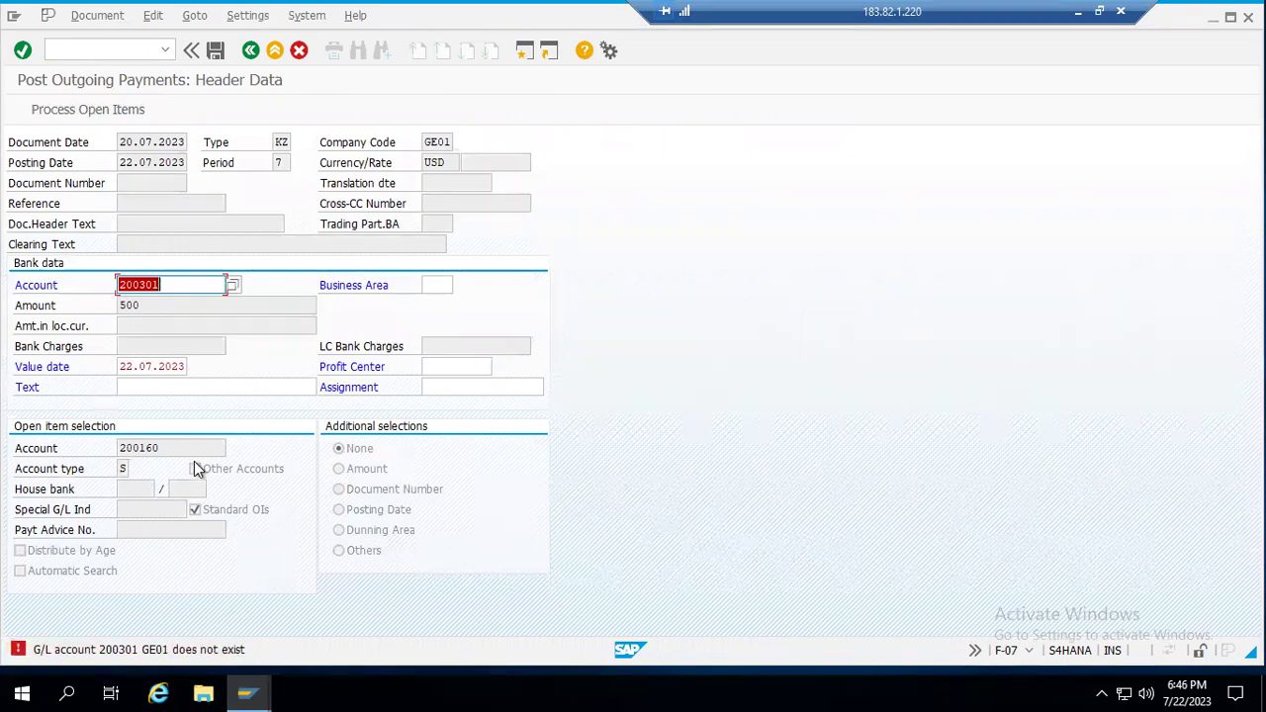
{"action": "key", "text": "BackSpace"}
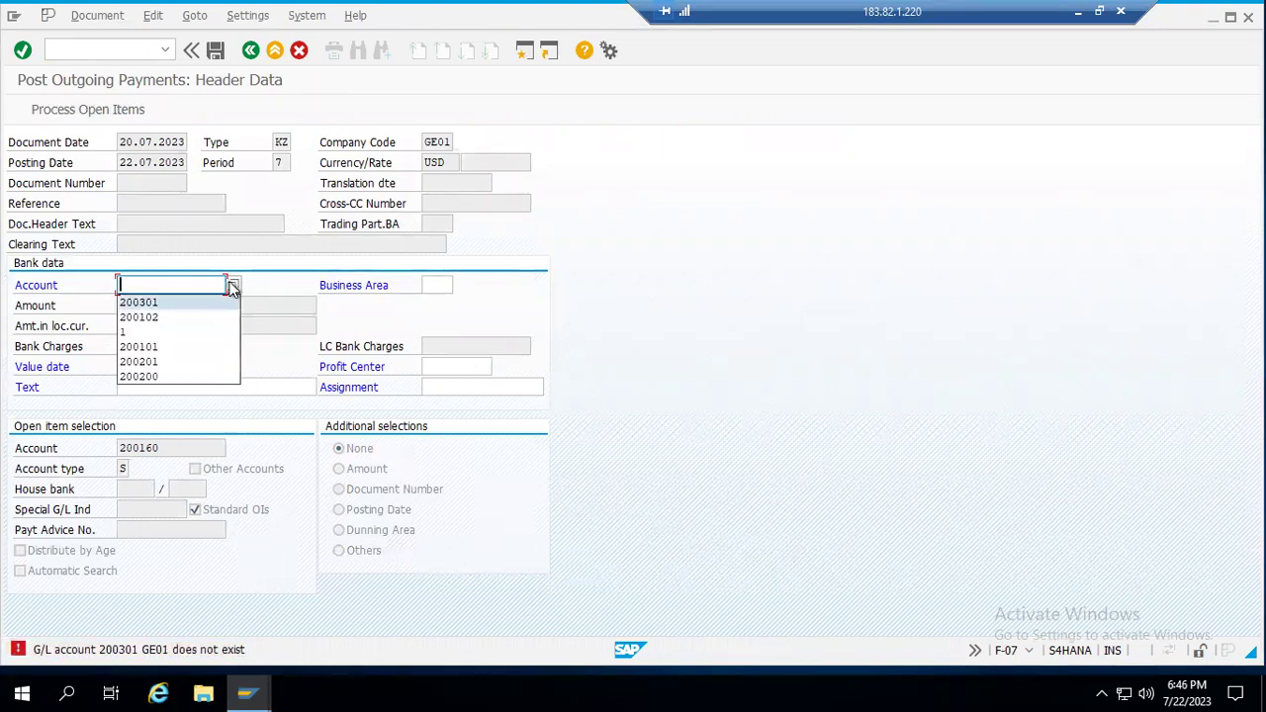
{"action": "left_click", "coordinate": [232, 285]}
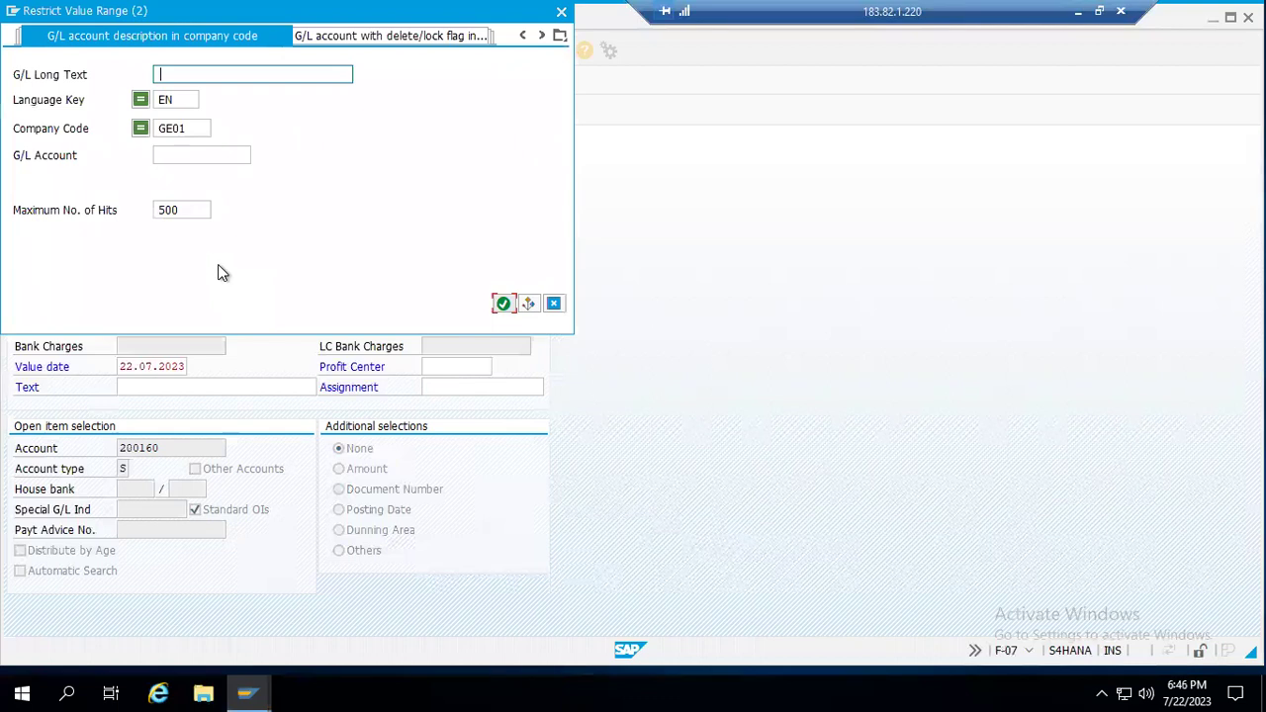
{"action": "key", "text": "Return"}
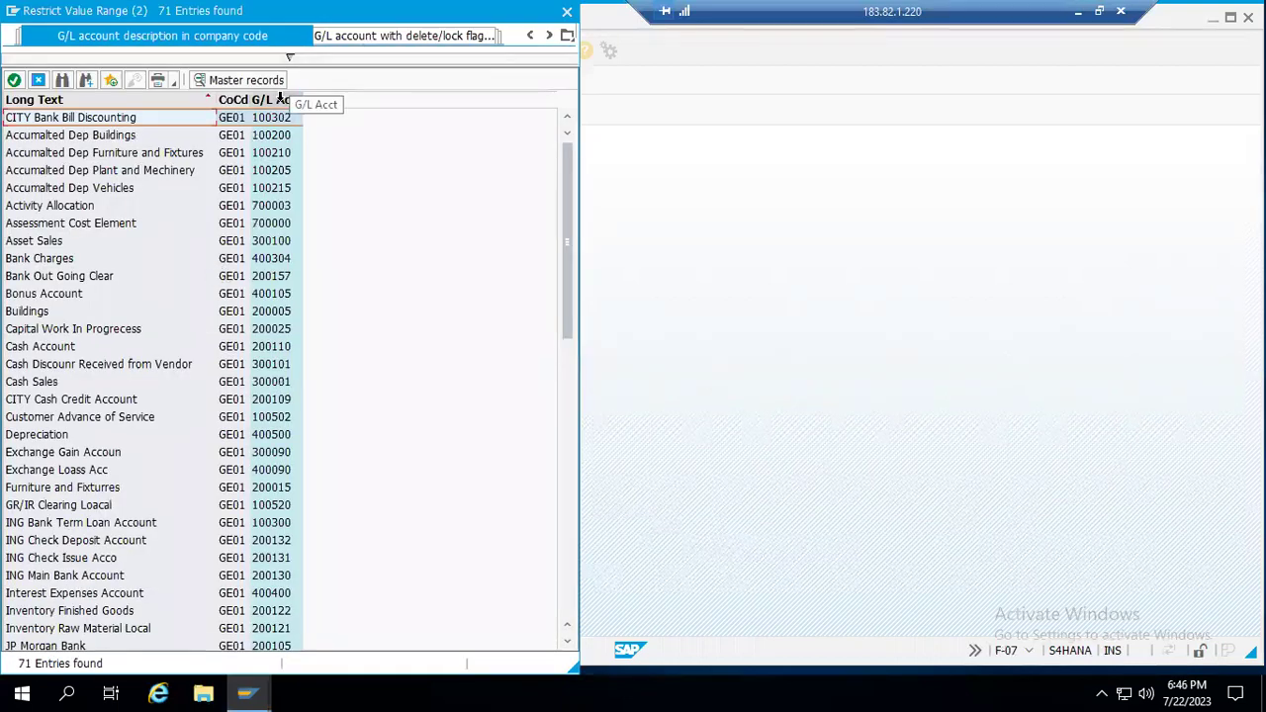
{"action": "left_click", "coordinate": [272, 97]}
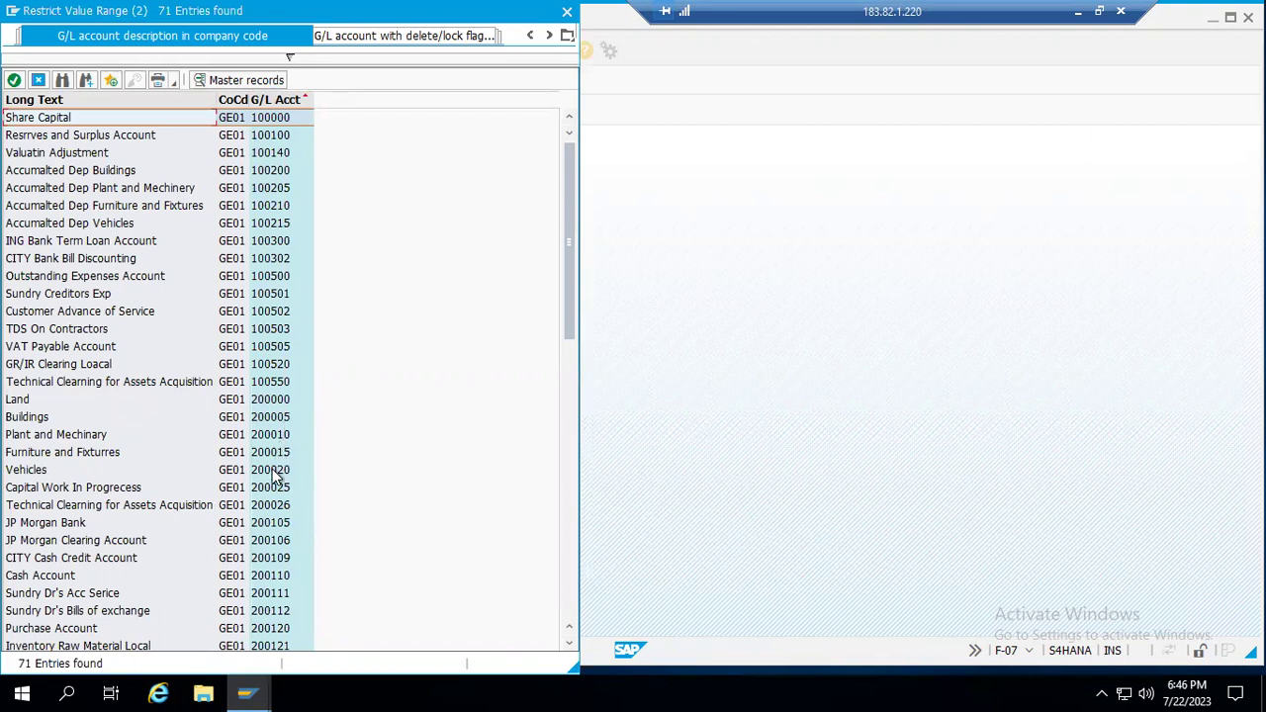
{"action": "double_click", "coordinate": [275, 524]}
{"action": "key", "text": "Return"}
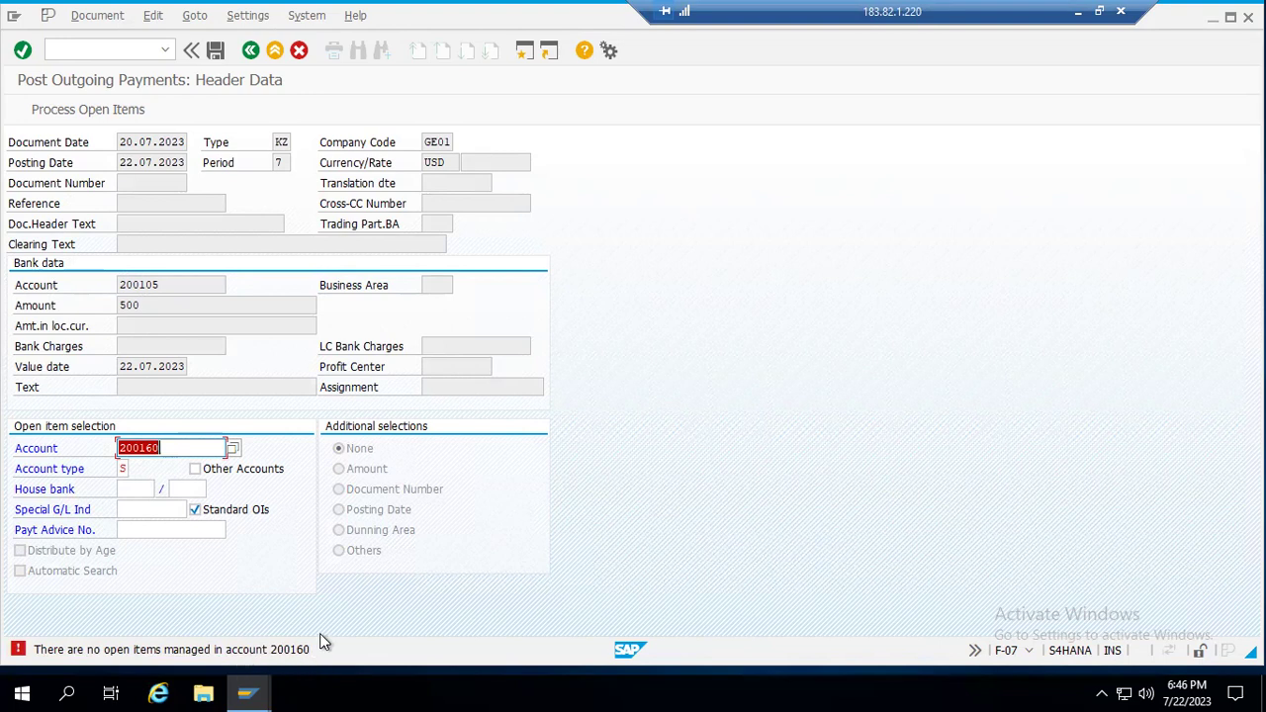
Read the error explaining 200160 has no open item management, then return to FS00
{"action": "double_click", "coordinate": [248, 650]}
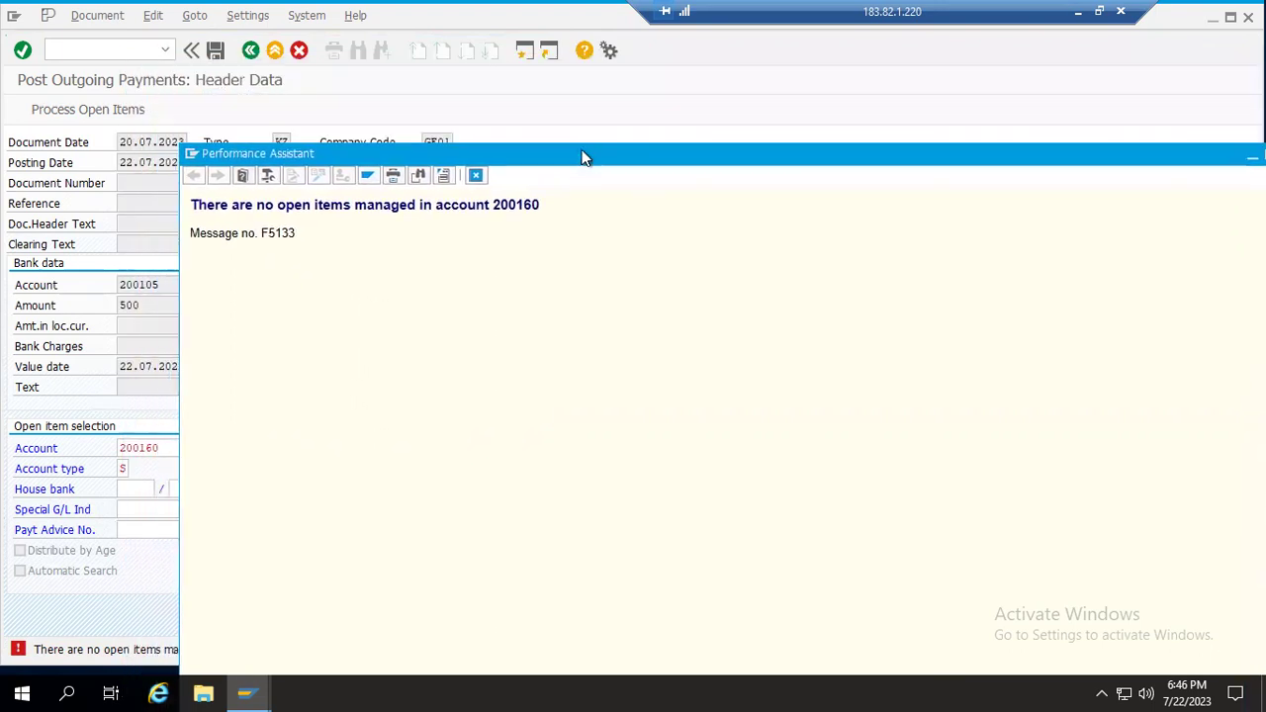
{"action": "left_click", "coordinate": [473, 176]}
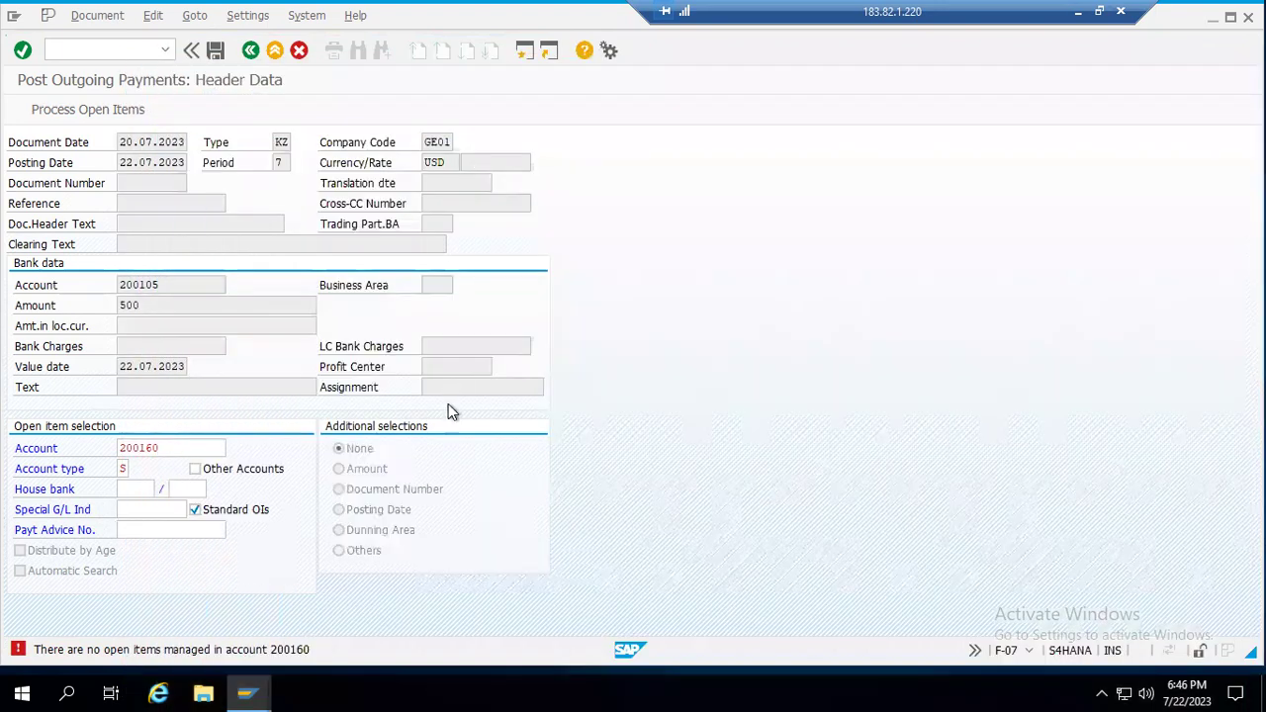
{"action": "key", "text": "alt+Tab"}
{"action": "key", "text": "alt+Tab"}
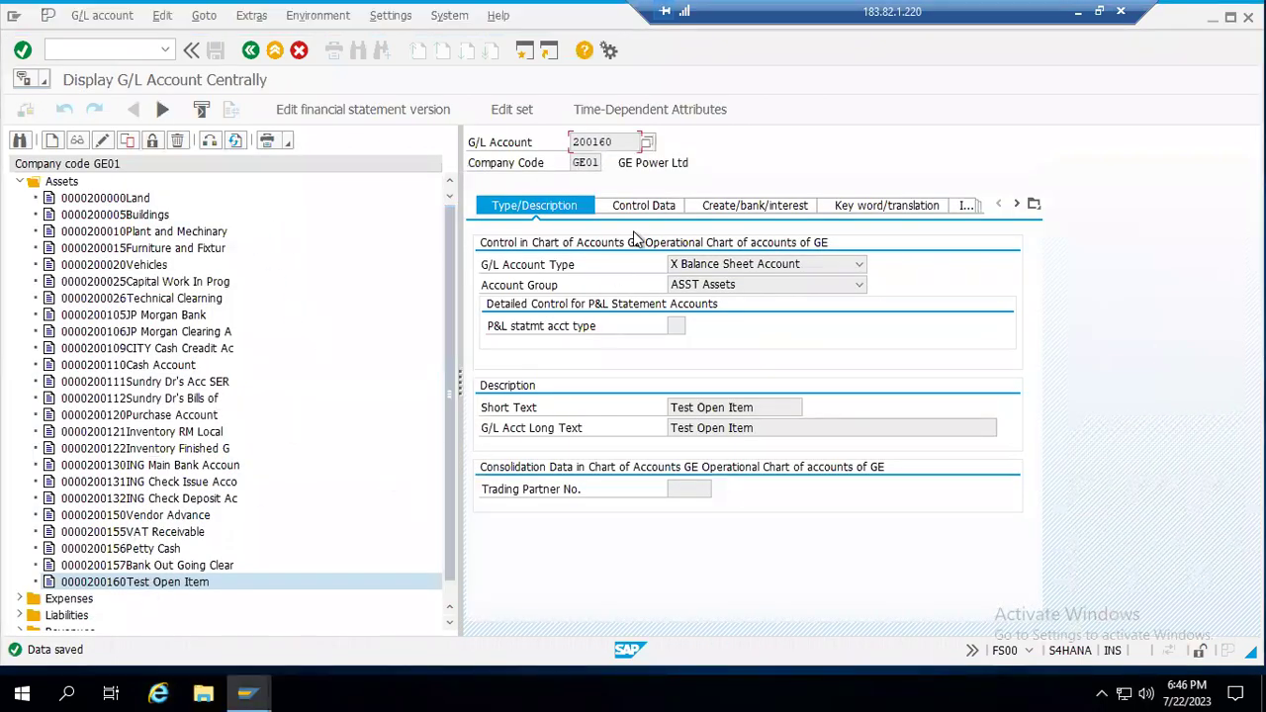
Check account 200160's Control Data, where Open Item Management is unchecked, then reopen the account
{"action": "left_click", "coordinate": [641, 205]}
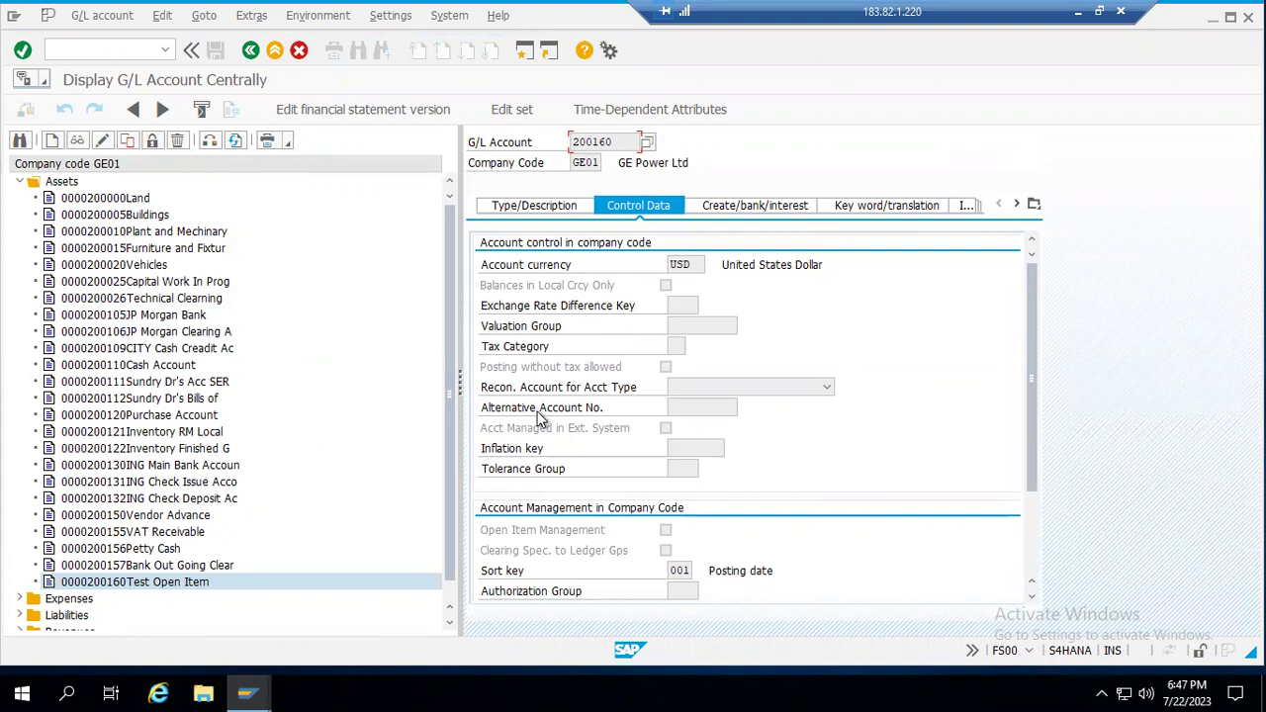
{"action": "double_click", "coordinate": [119, 583]}
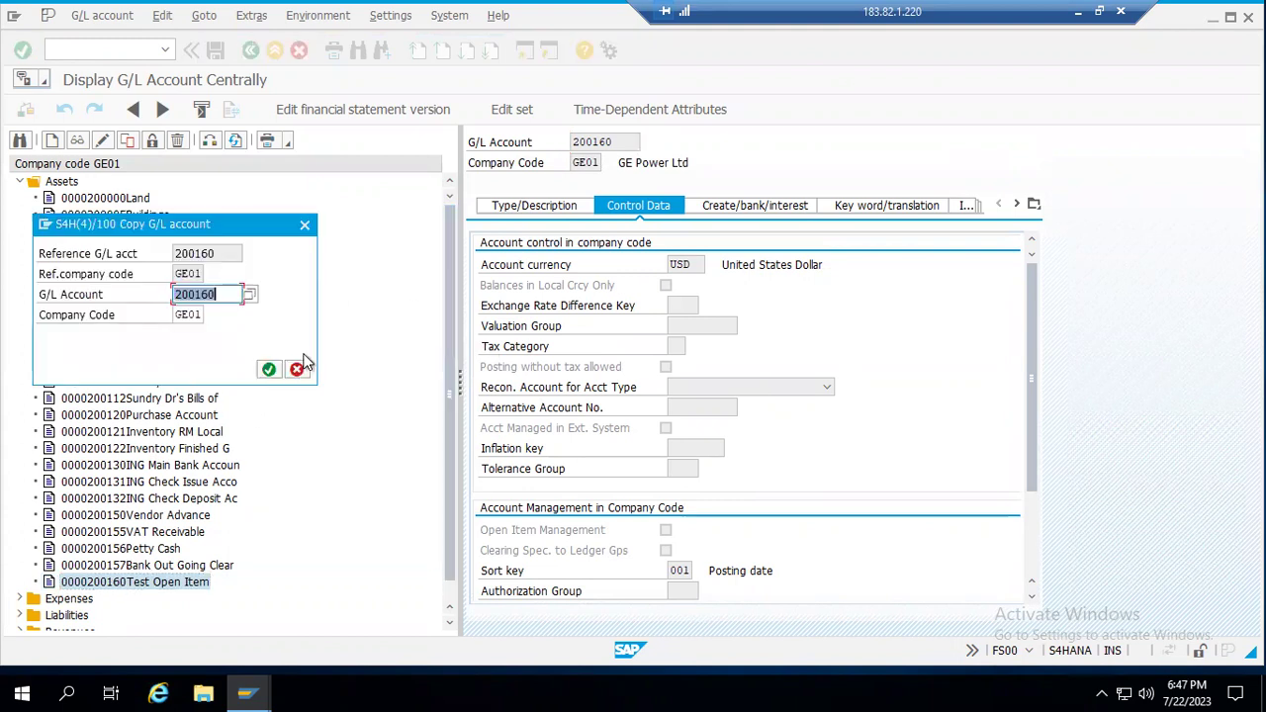
Cancel the copy, switch 200160 to edit mode, tick Open Item Management and try saving
{"action": "left_click", "coordinate": [303, 227]}
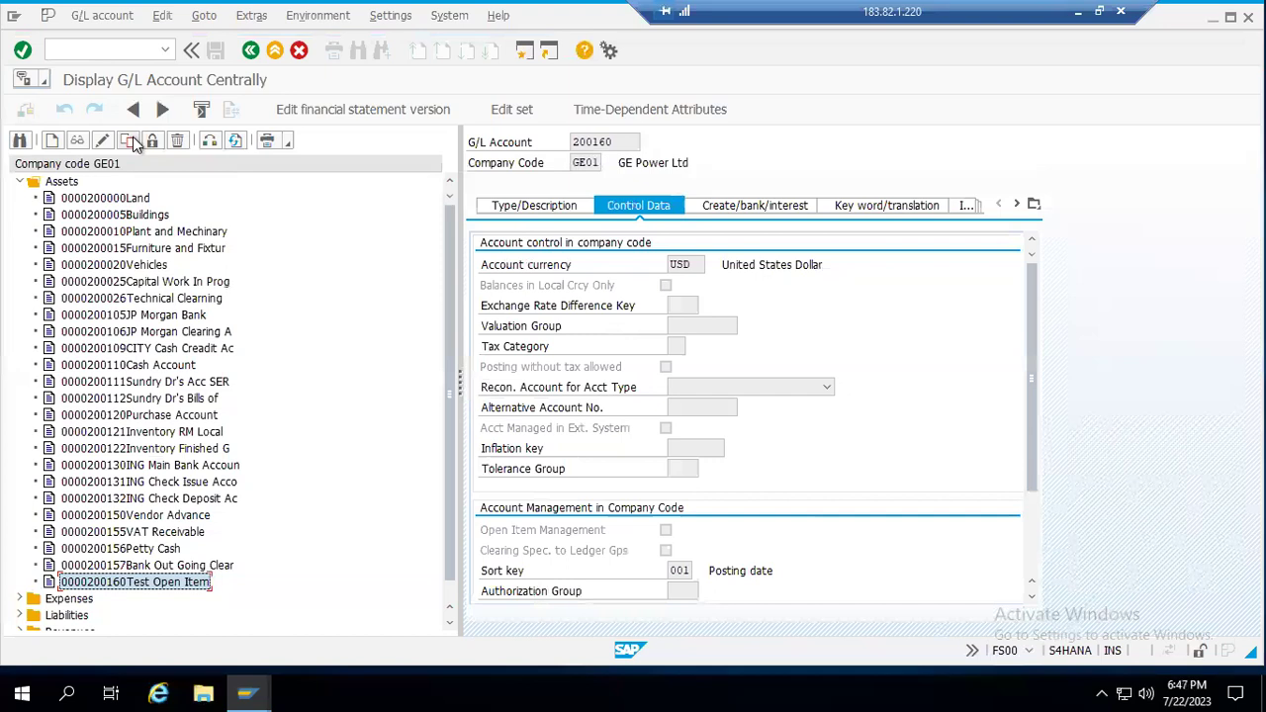
{"action": "left_click", "coordinate": [103, 144]}
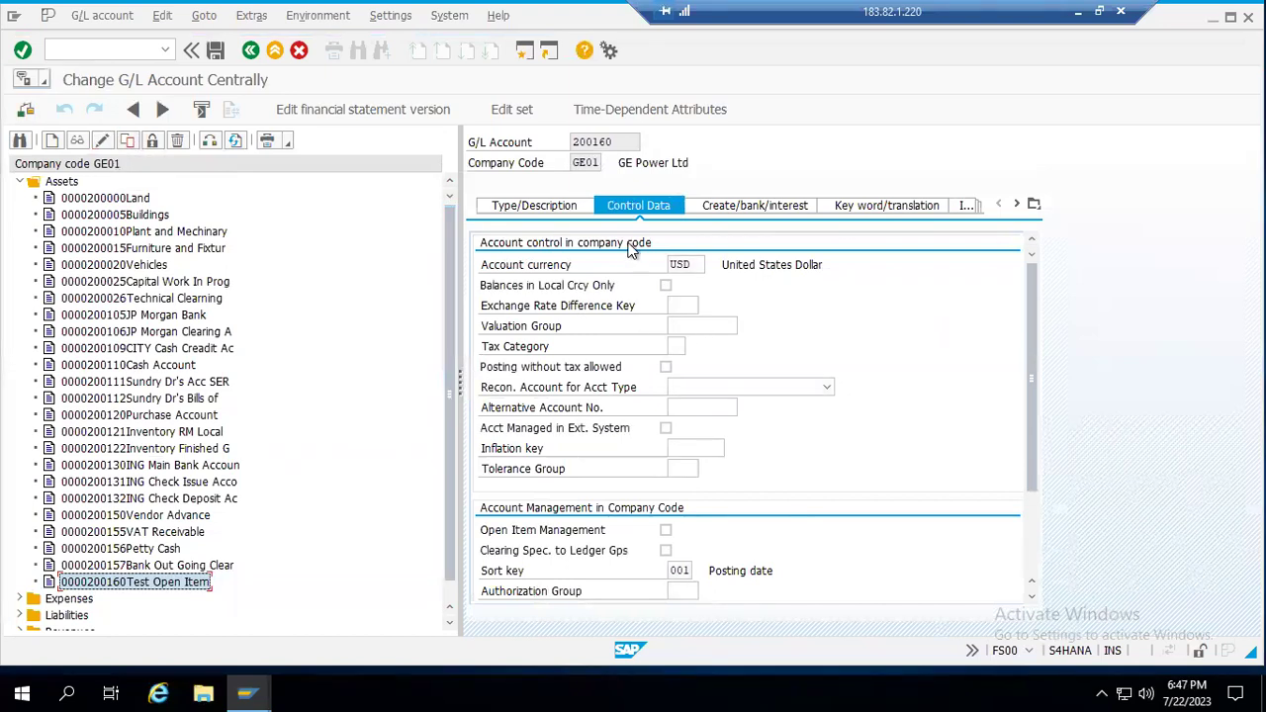
{"action": "left_click", "coordinate": [666, 531]}
{"action": "left_click", "coordinate": [215, 55]}
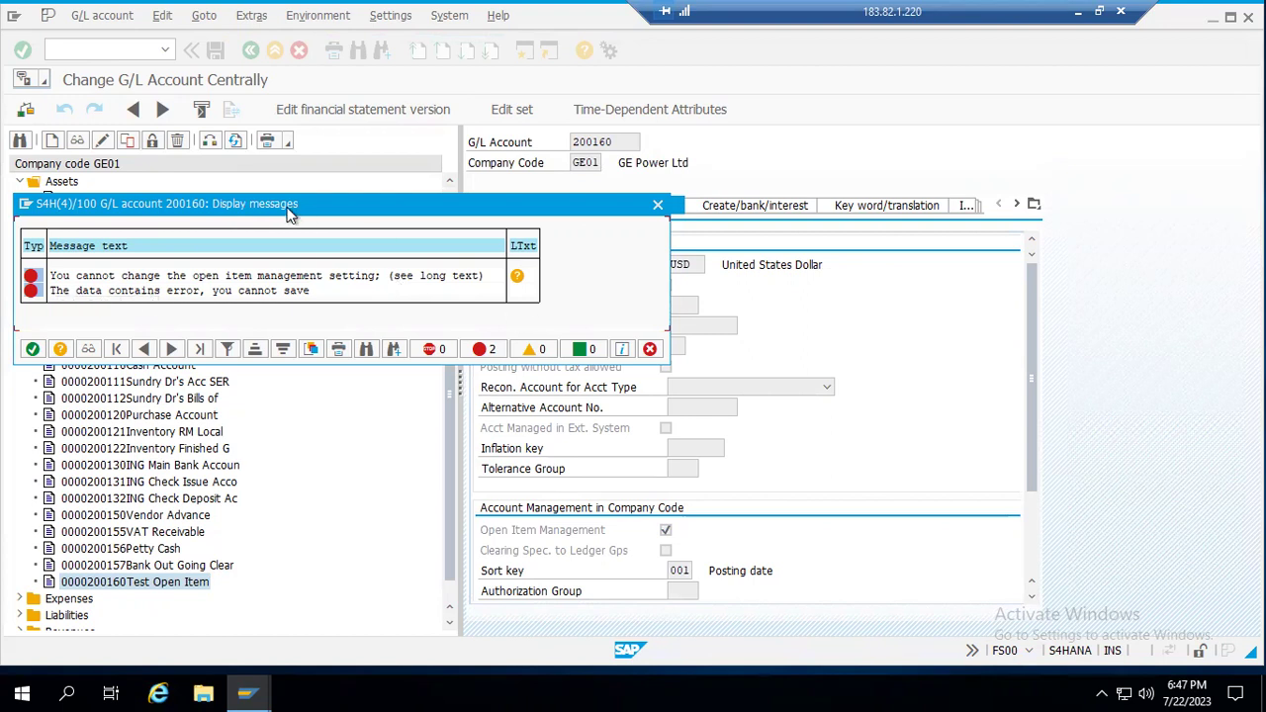
Check the existing 500 USD line item in FBL3N, dismiss the save errors and exit
{"action": "left_click_drag", "start_coordinate": [285, 205], "coordinate": [434, 209]}
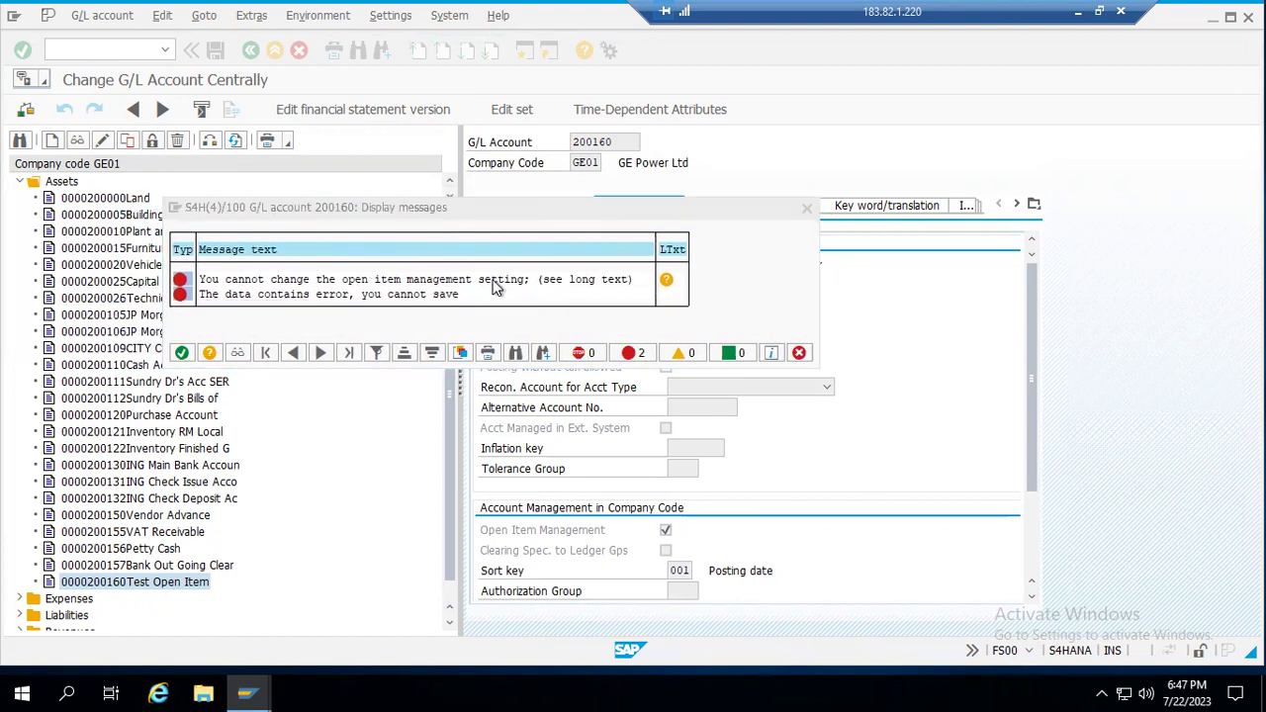
{"action": "key", "text": "alt+Tab"}
{"action": "key", "text": "alt+Tab"}
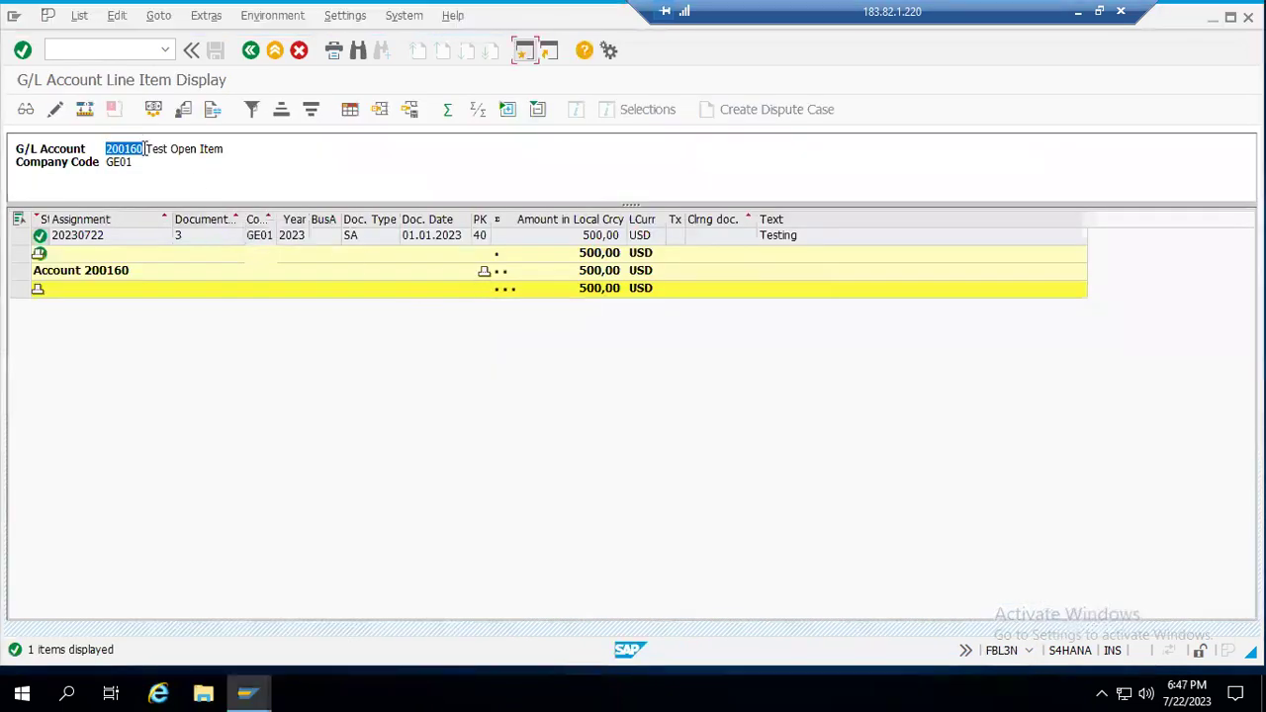
{"action": "left_click", "coordinate": [139, 161]}
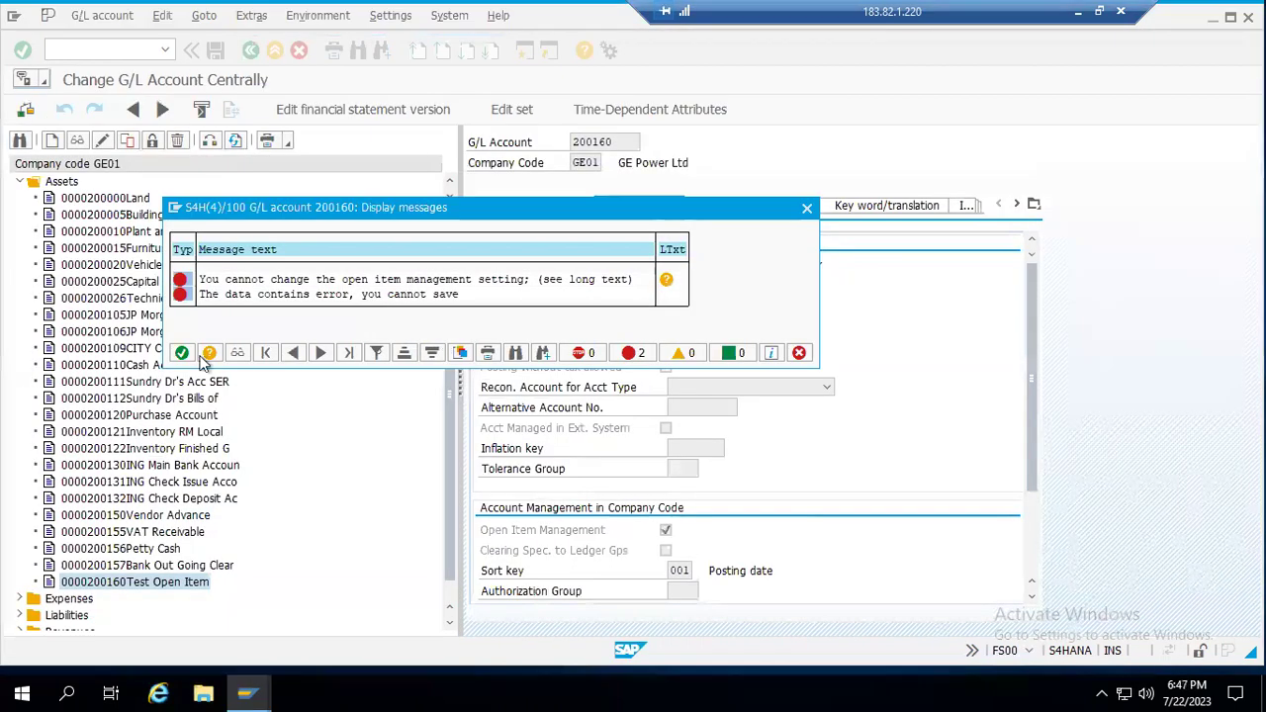
{"action": "left_click", "coordinate": [183, 353]}
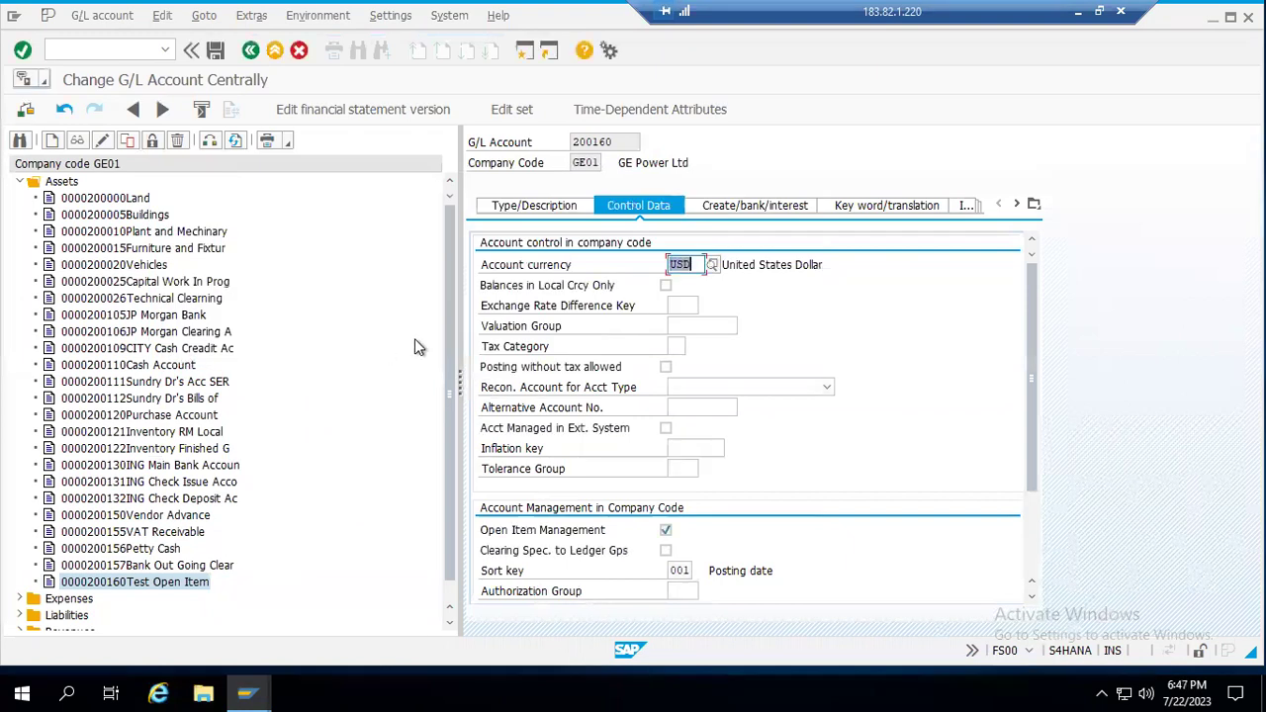
{"action": "left_click", "coordinate": [276, 49]}
Discard the account change and open SE38 with program FINS_SWITCH_TO_OPEN_ITEM from the F-07 session
{"action": "left_click", "coordinate": [320, 334]}
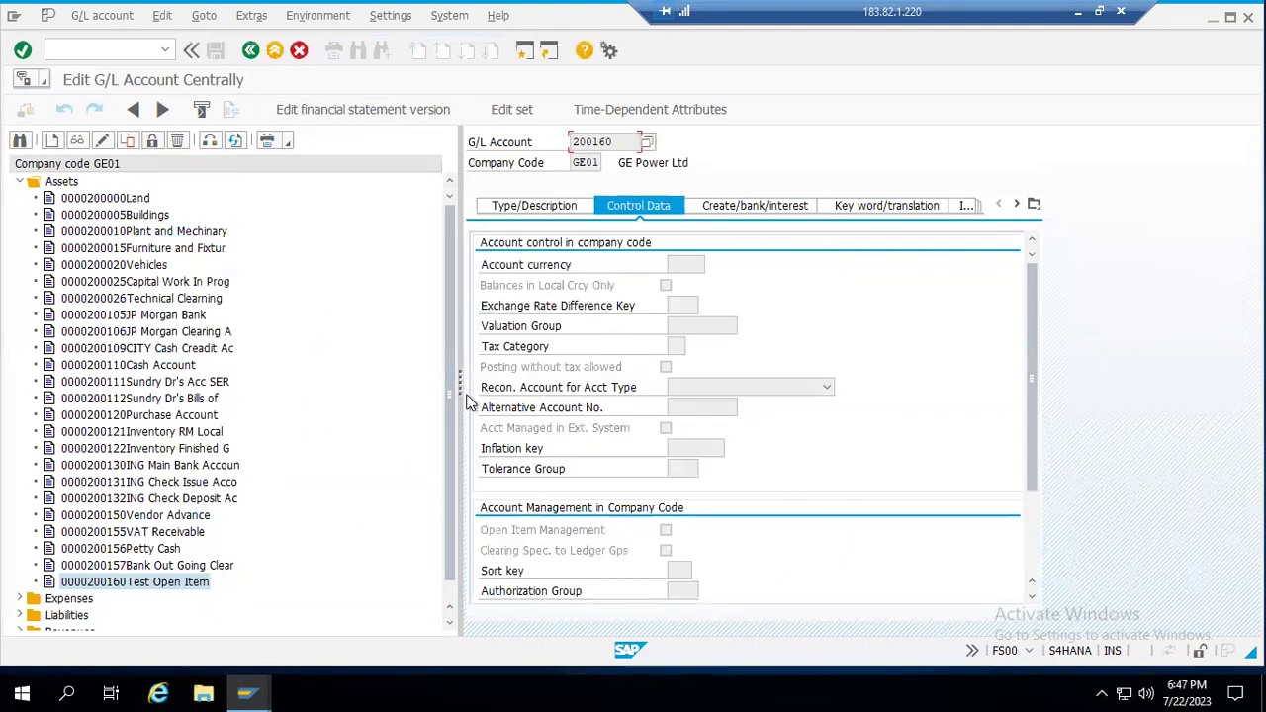
{"action": "key", "text": "alt+Tab"}
{"action": "key", "text": "alt+Tab"}
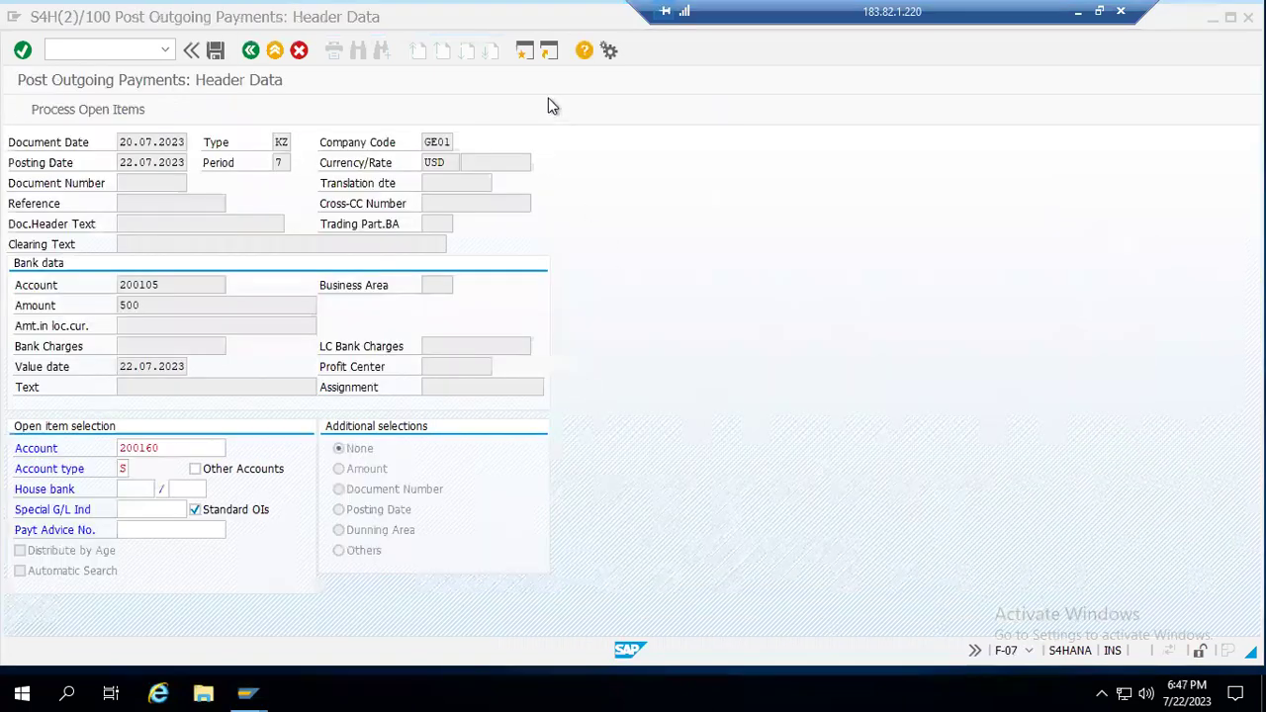
{"action": "key", "text": "F3"}
{"action": "type", "text": "se38"}
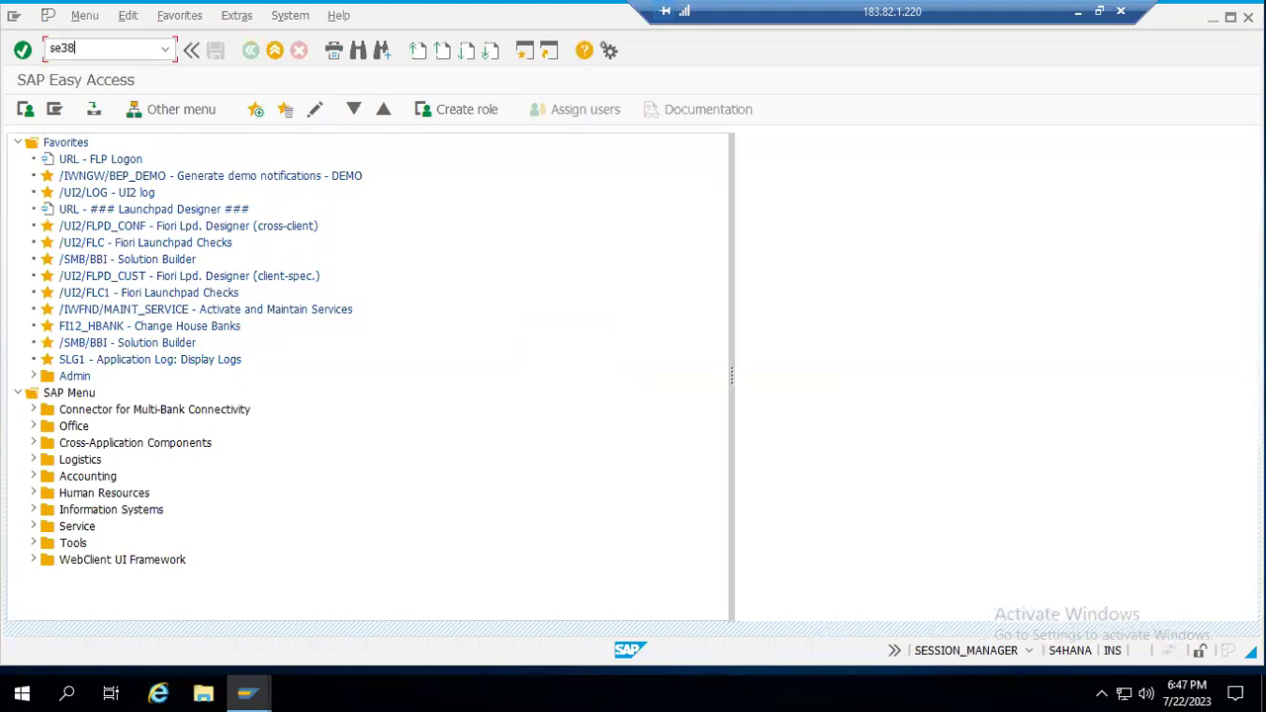
{"action": "key", "text": "Return"}
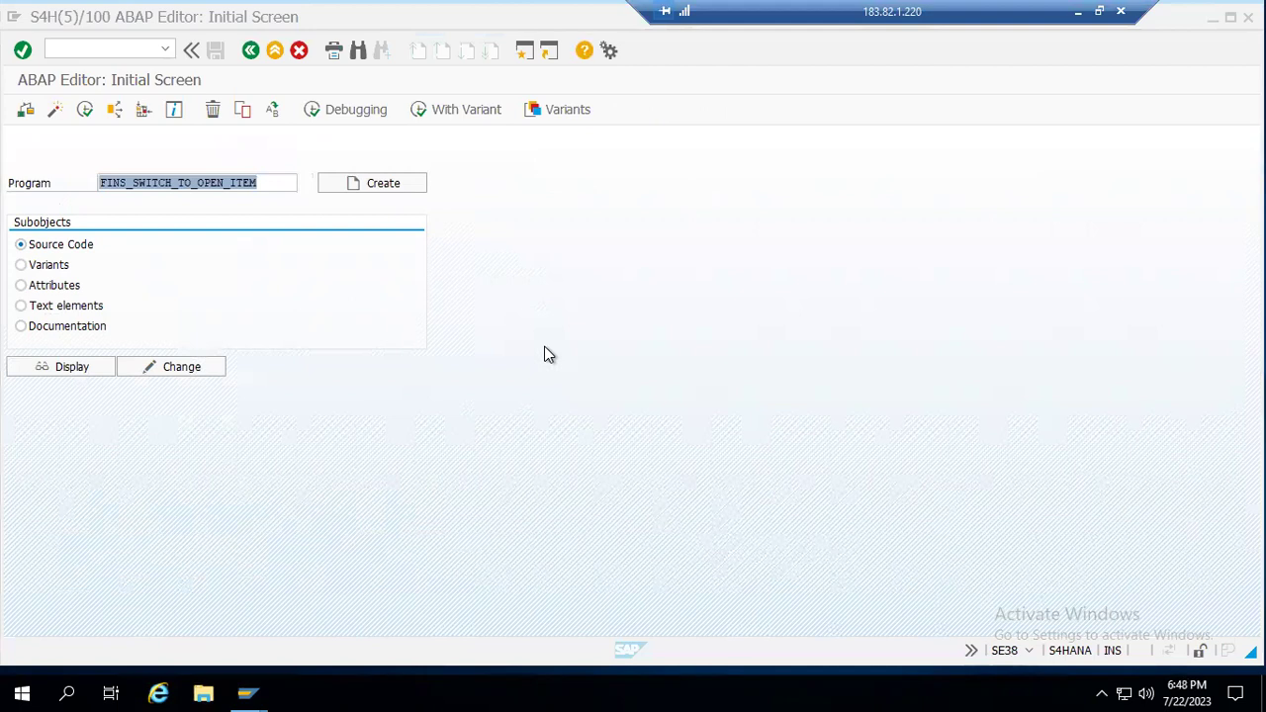
Open a new Notepad note and type 'SER38'
{"action": "key", "text": "super+r"}
{"action": "key", "text": "Return"}
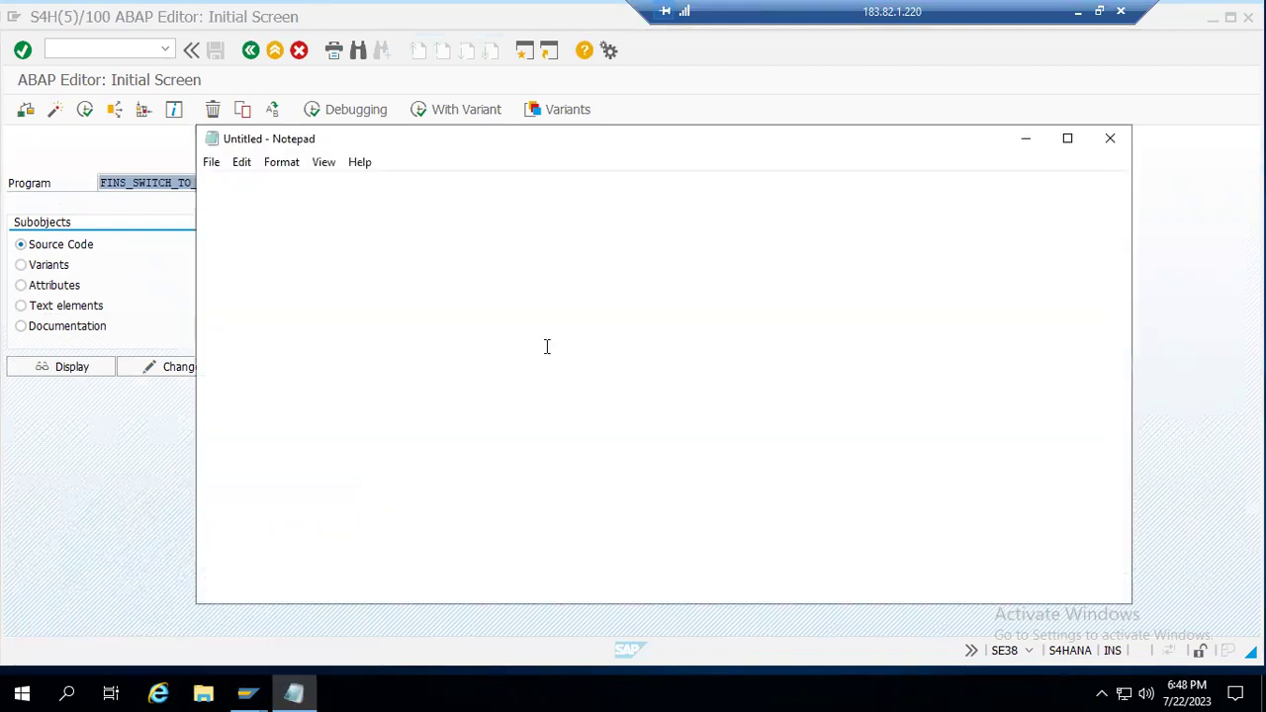
{"action": "type", "text": "SER38 -"}
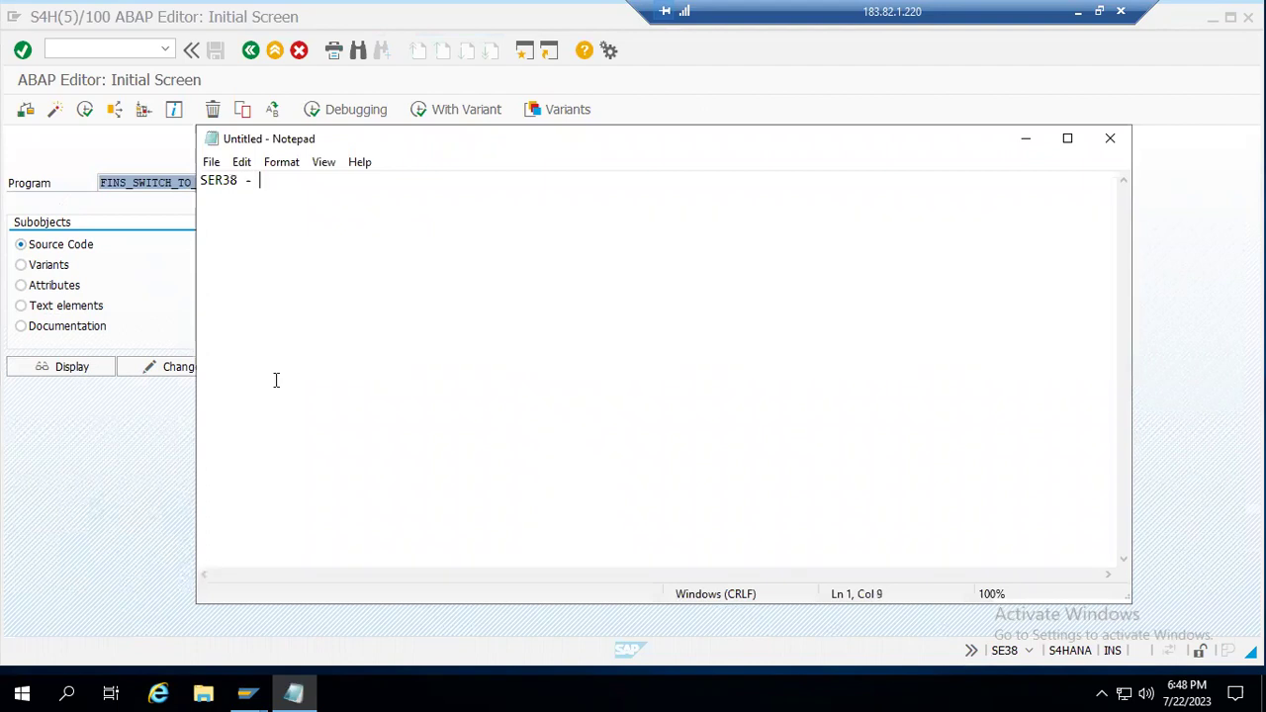
Paste program name FINS_SWITCH_TO_OPEN_ITEM after a dash in the note, then return to SAP
{"action": "left_click", "coordinate": [120, 421]}
{"action": "left_click", "coordinate": [274, 182]}
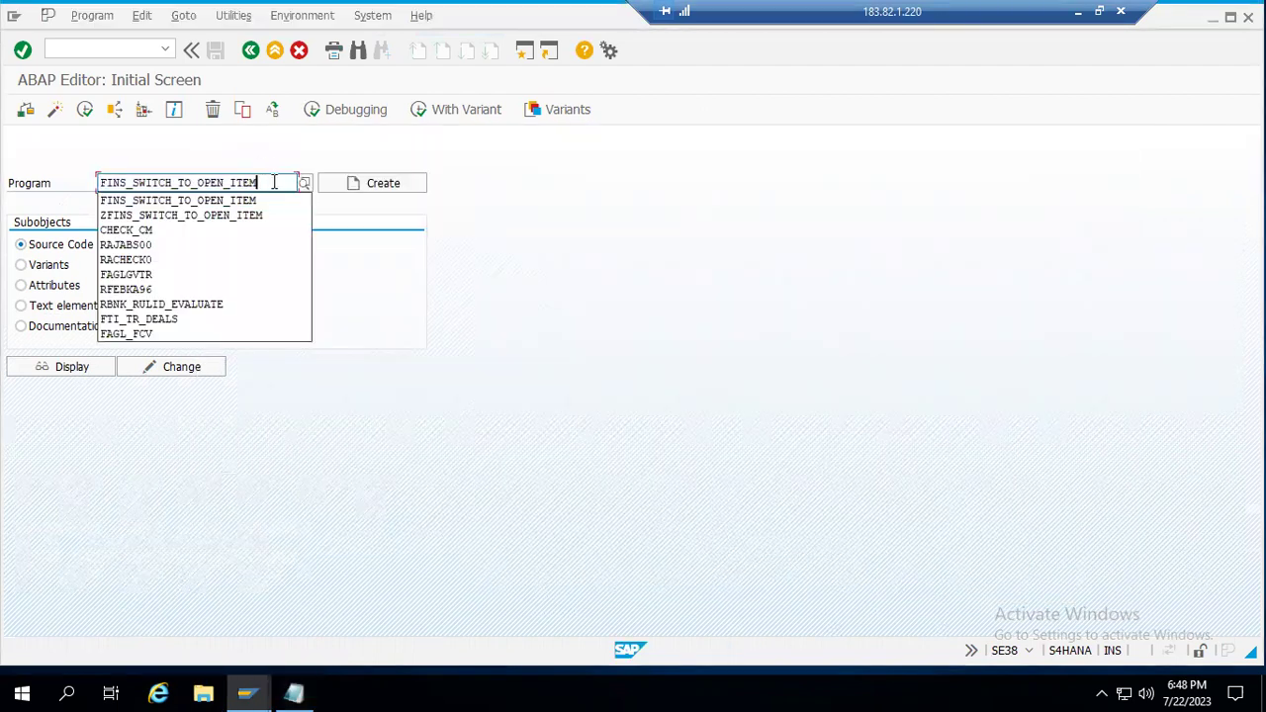
{"action": "left_click_drag", "start_coordinate": [274, 182], "coordinate": [117, 188]}
{"action": "key", "text": "alt+Tab"}
{"action": "type", "text": "-"}
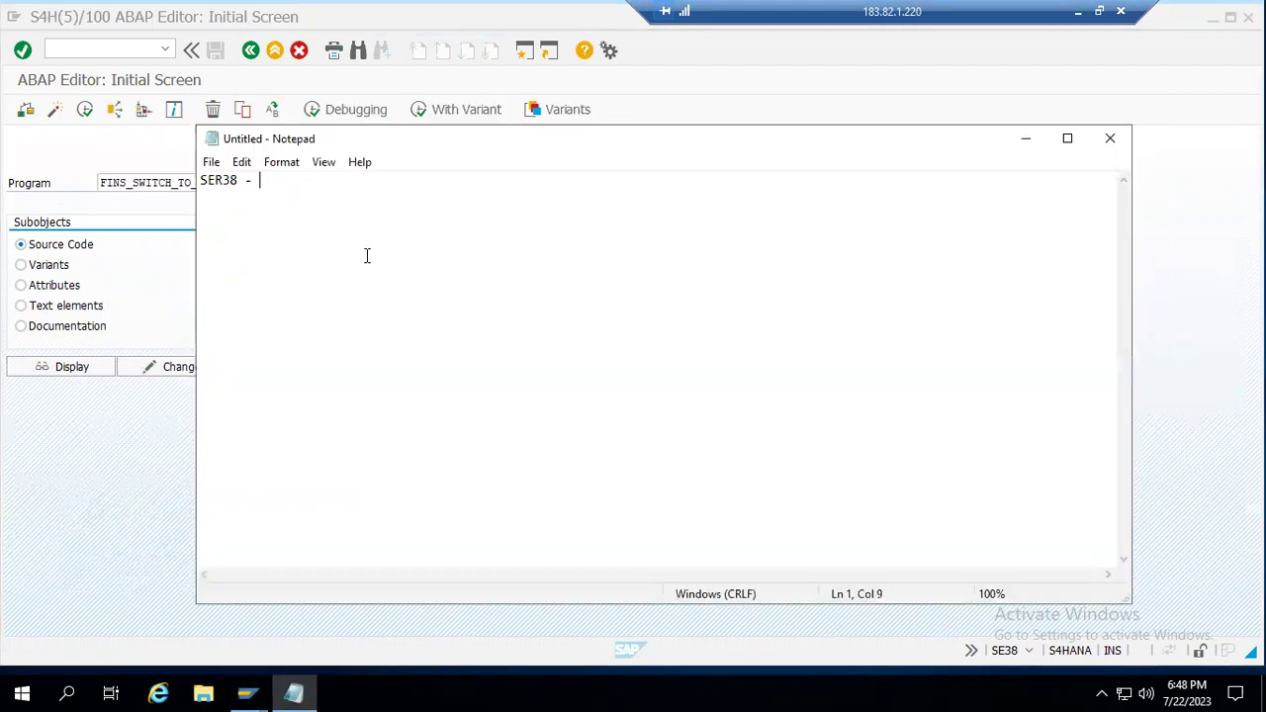
{"action": "type", "text": "FINS_SWITCH_TO_OPEN_ITEM"}
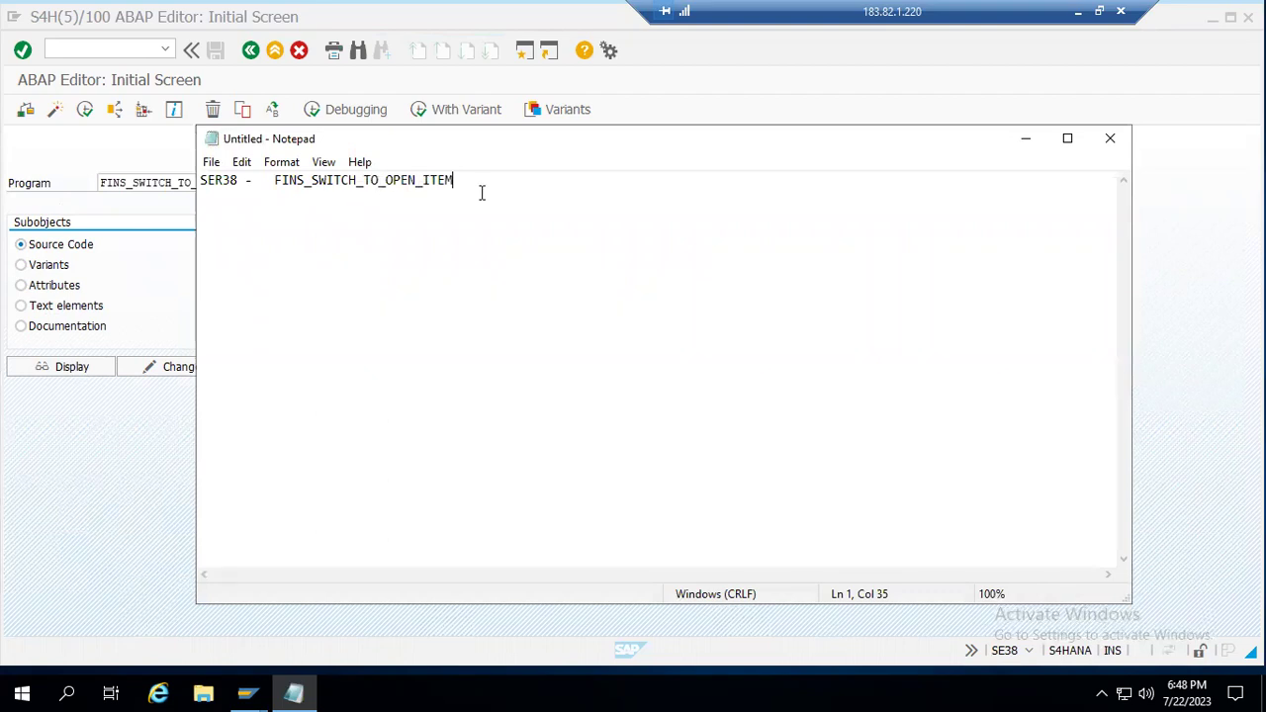
{"action": "left_click", "coordinate": [107, 433]}
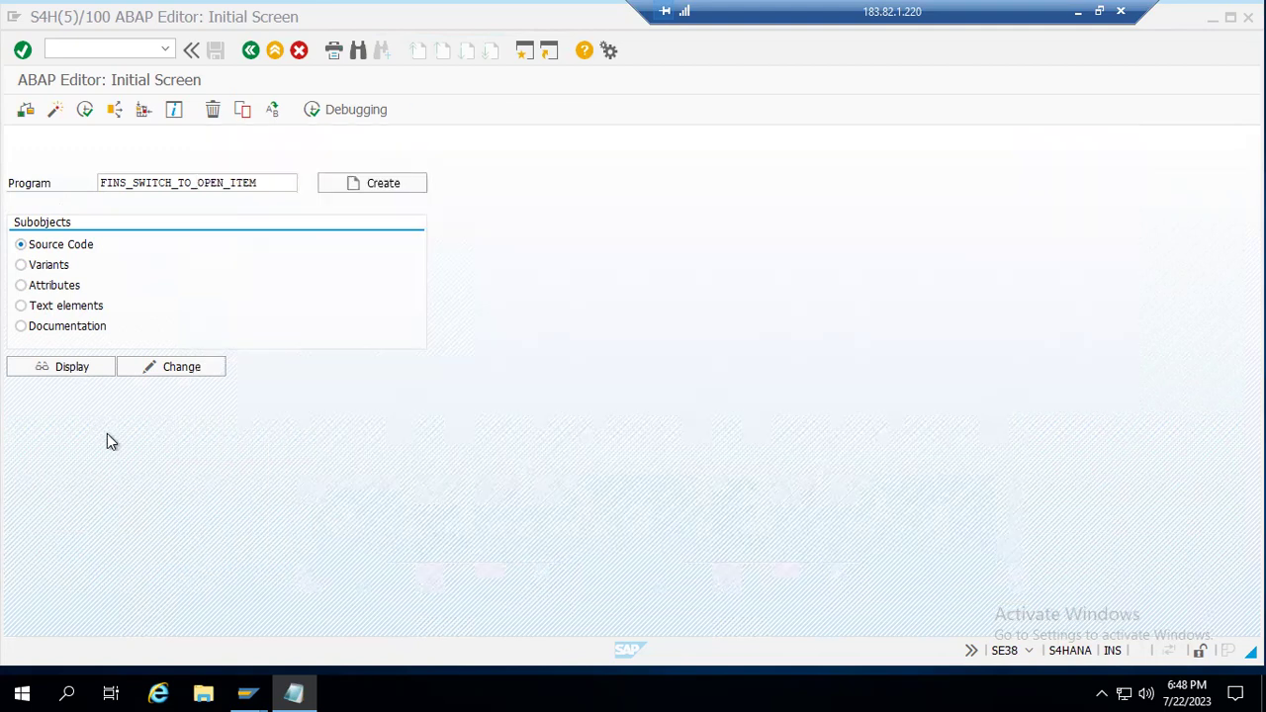
Launch the FINS_SWITCH_TO_OPEN_ITEM program's selection screen
{"action": "left_click", "coordinate": [86, 111]}
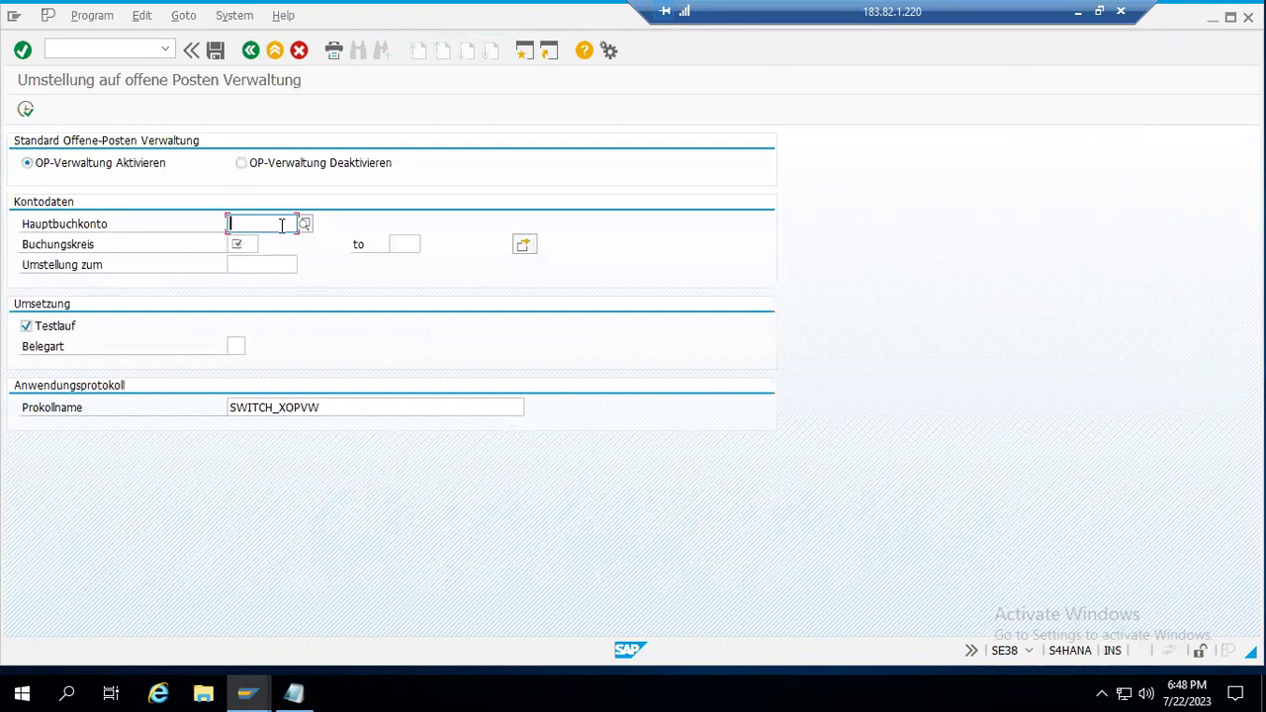
{"action": "key", "text": "alt+Tab"}
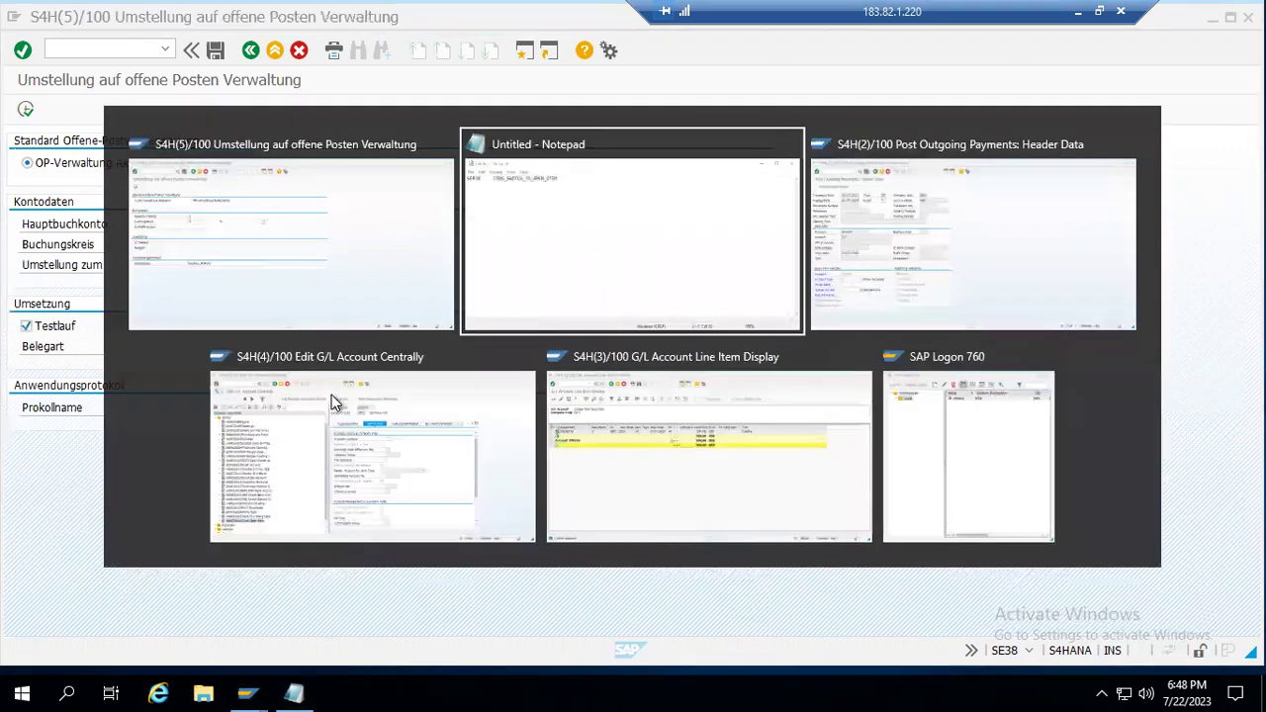
{"action": "key", "text": "alt+Tab"}
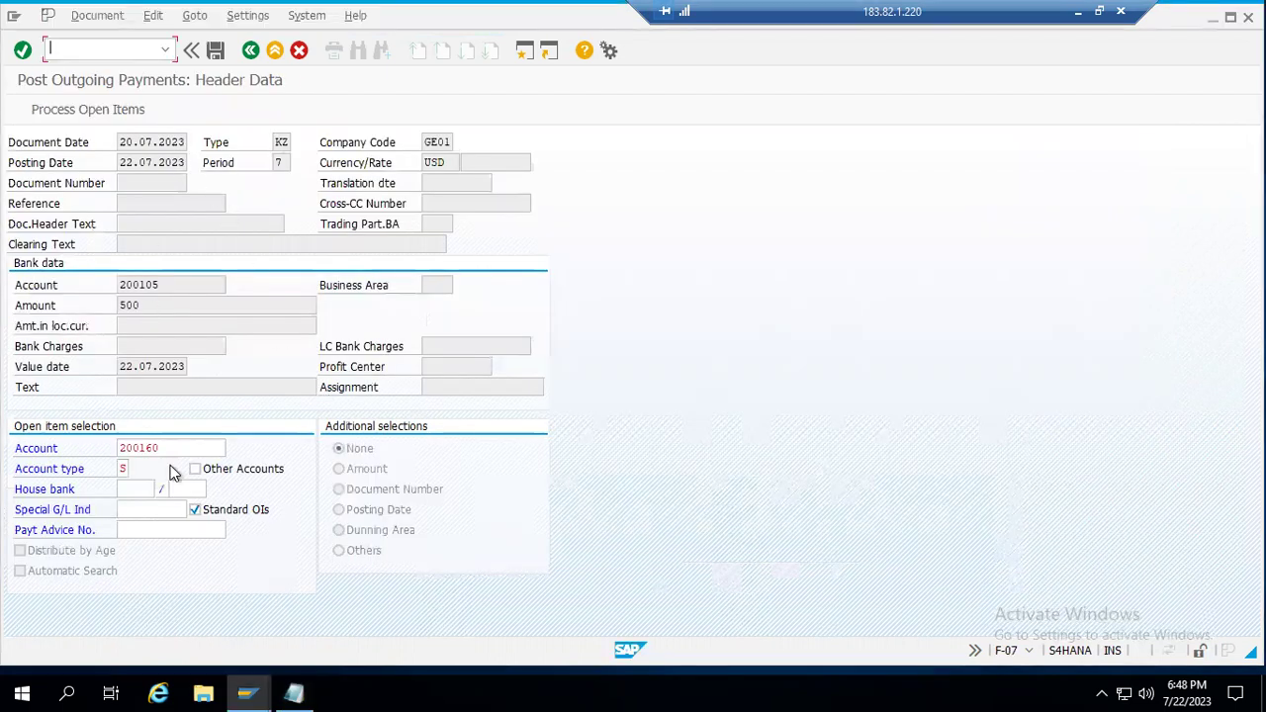
{"action": "key", "text": "alt+Tab"}
{"action": "key", "text": "alt+Tab"}
{"action": "key", "text": "alt+Tab"}
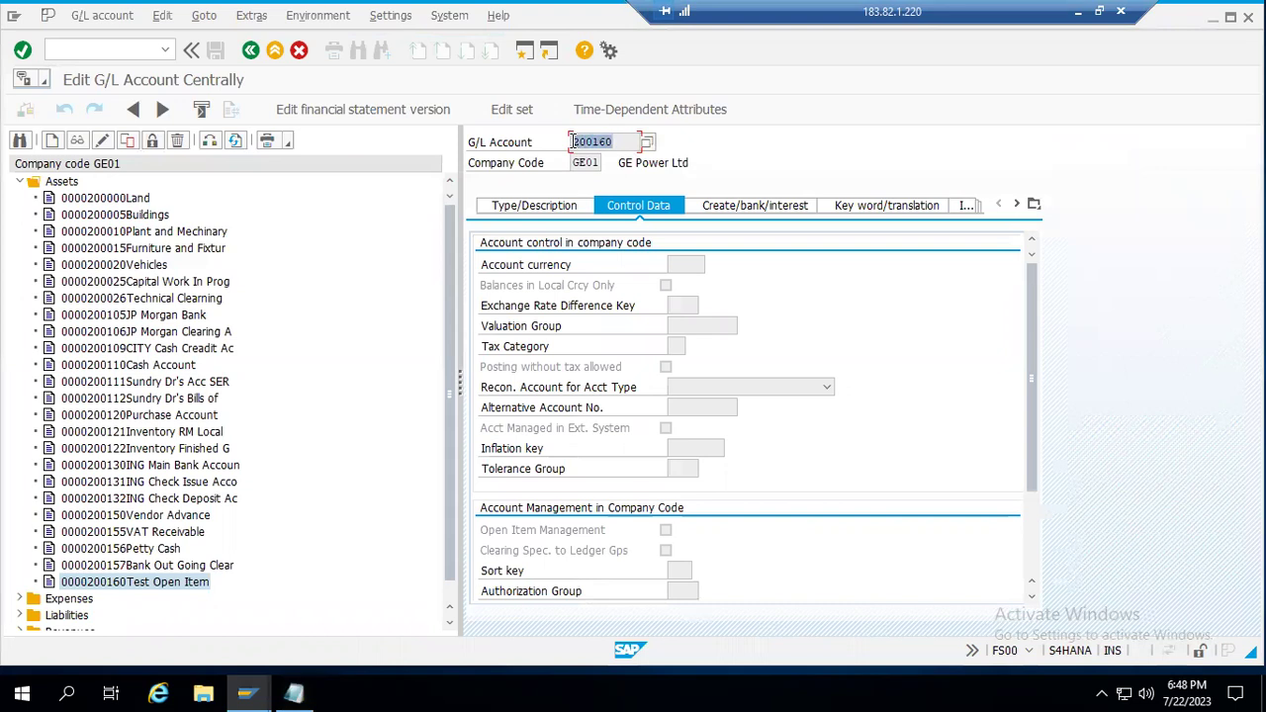
{"action": "key", "text": "alt+Tab"}
{"action": "key", "text": "alt+Tab"}
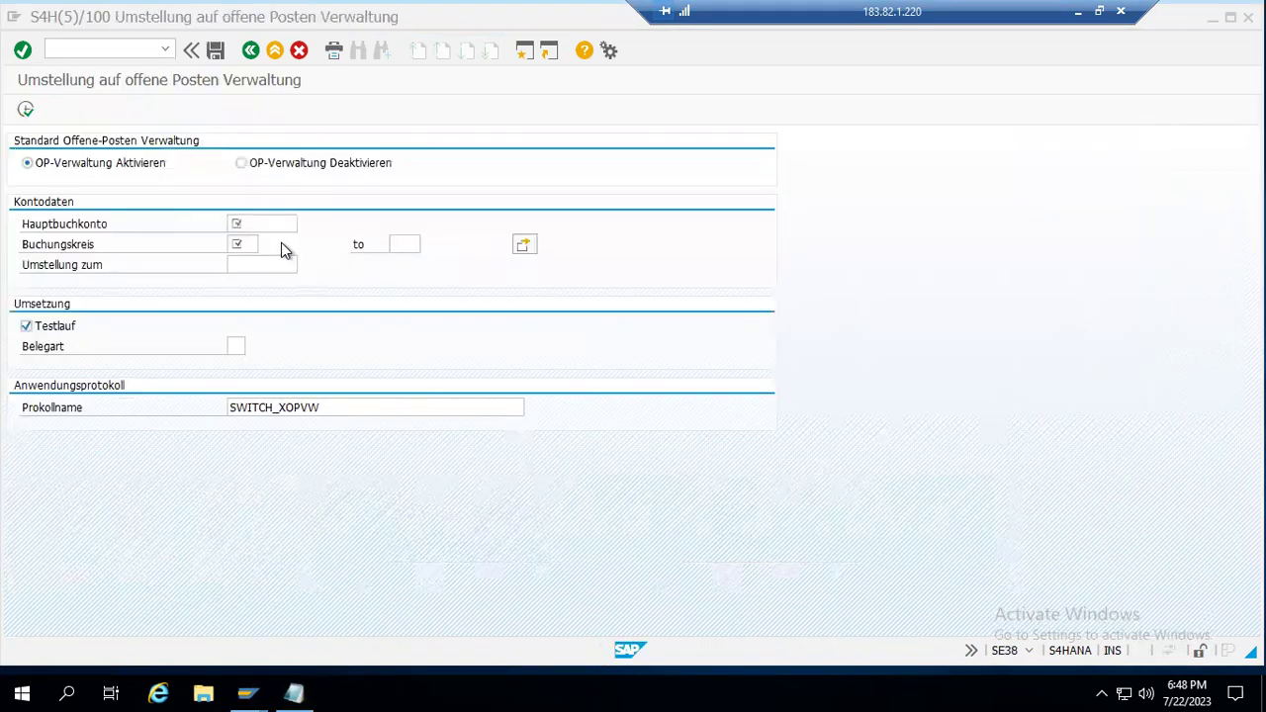
Enter G/L account 200160 and company code GE01, then execute it as a test run
{"action": "type", "text": "200160"}
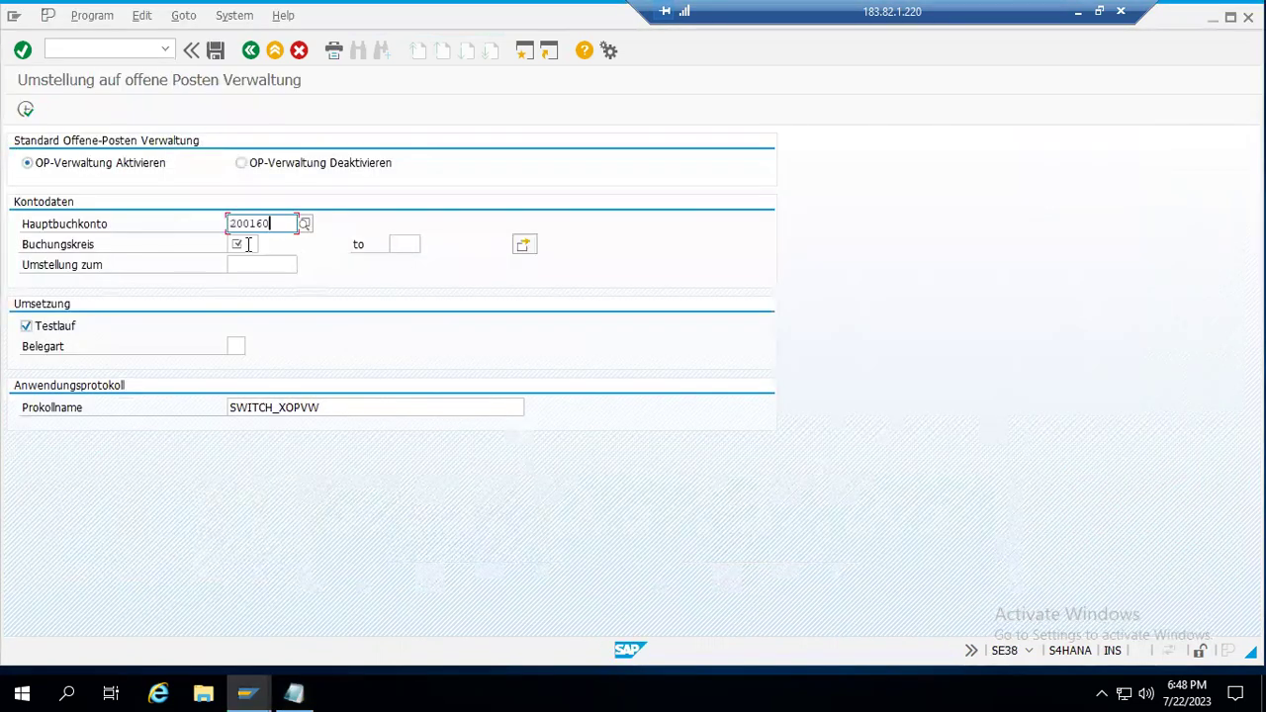
{"action": "left_click", "coordinate": [247, 244]}
{"action": "type", "text": "G"}
{"action": "left_click", "coordinate": [245, 264]}
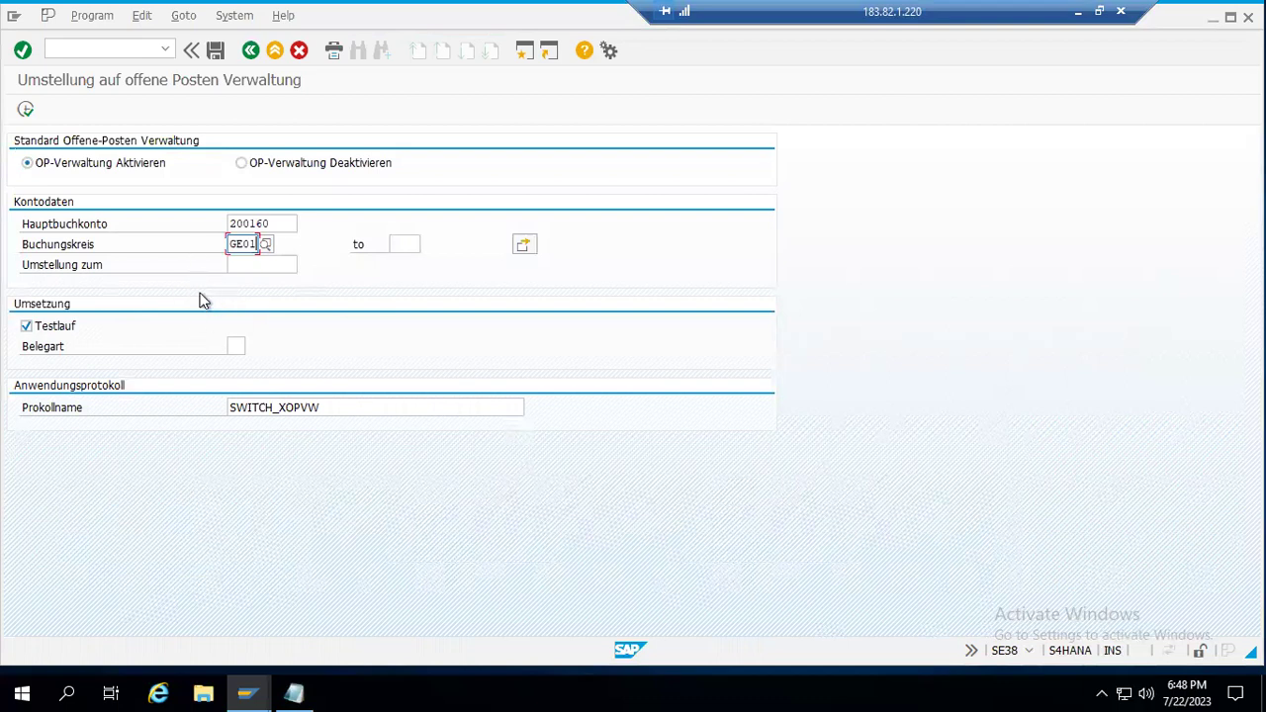
{"action": "left_click", "coordinate": [237, 345]}
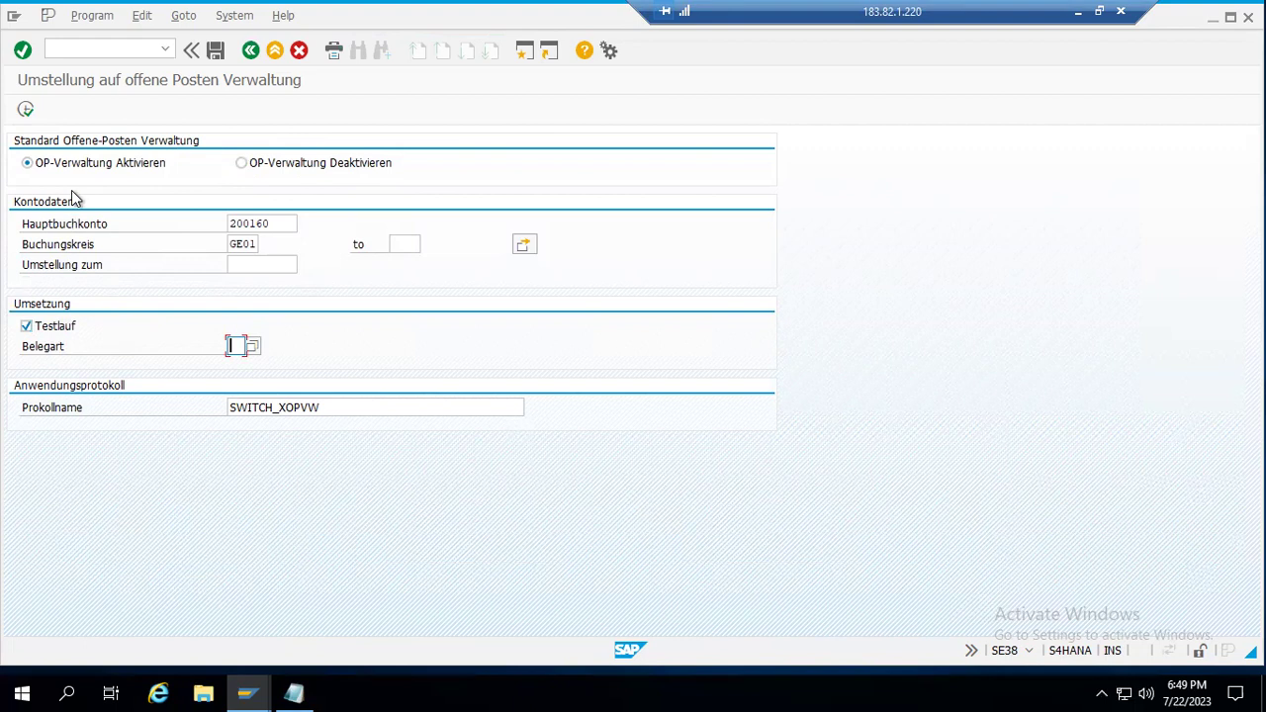
{"action": "left_click", "coordinate": [27, 113]}
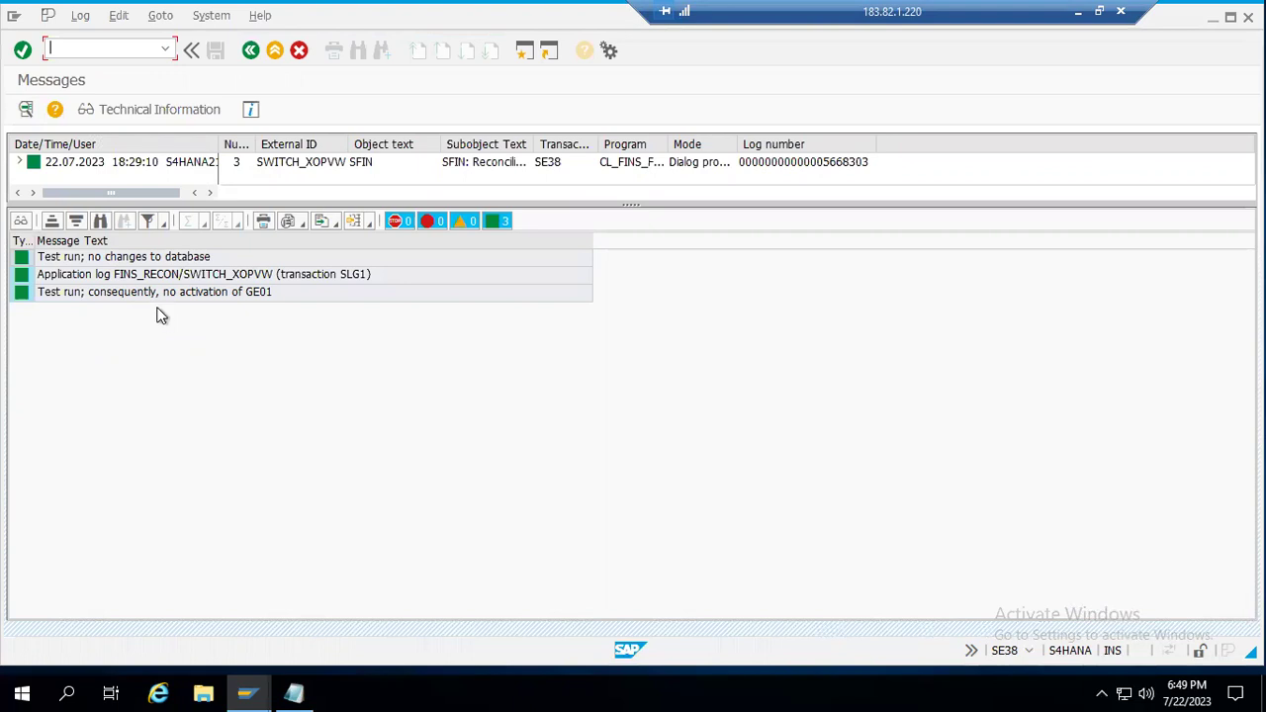
Select the test-run log entry and widen its Date/Time/User column
{"action": "left_click", "coordinate": [216, 146]}
{"action": "left_click_drag", "start_coordinate": [216, 147], "coordinate": [253, 146]}
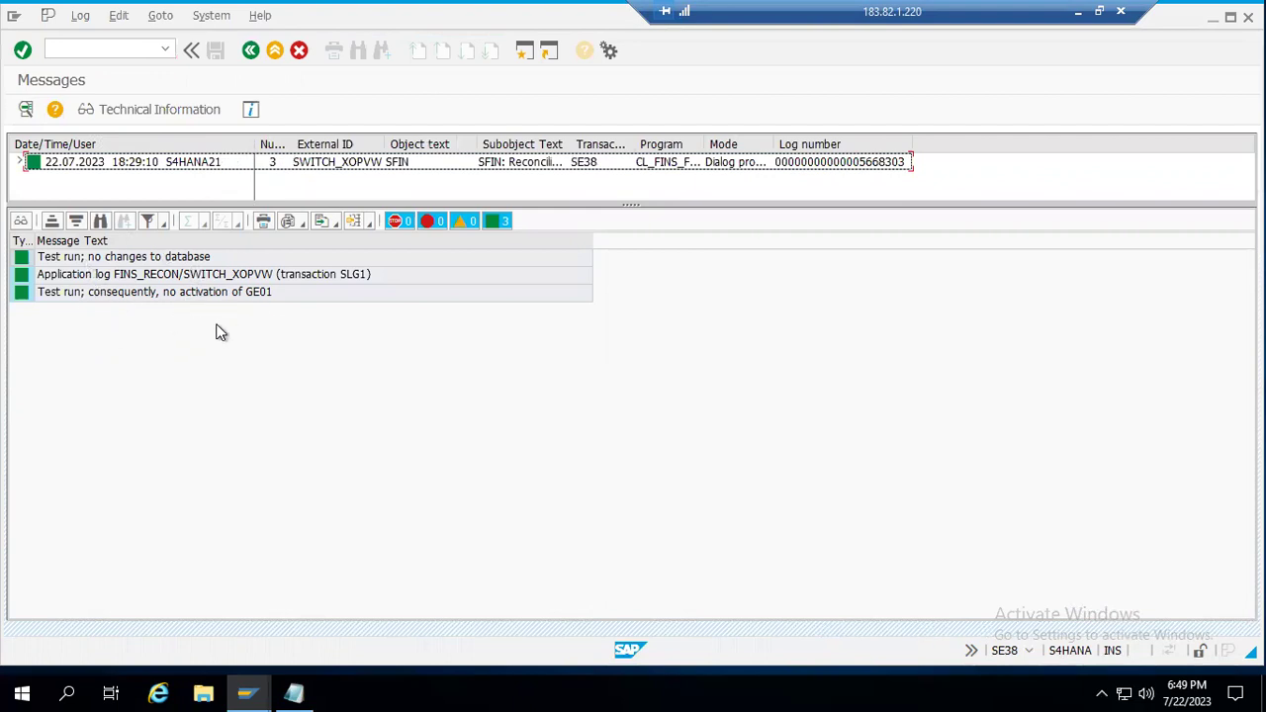
Untick Testlauf and schedule the real switch as an immediately starting background job
{"action": "left_click", "coordinate": [250, 50]}
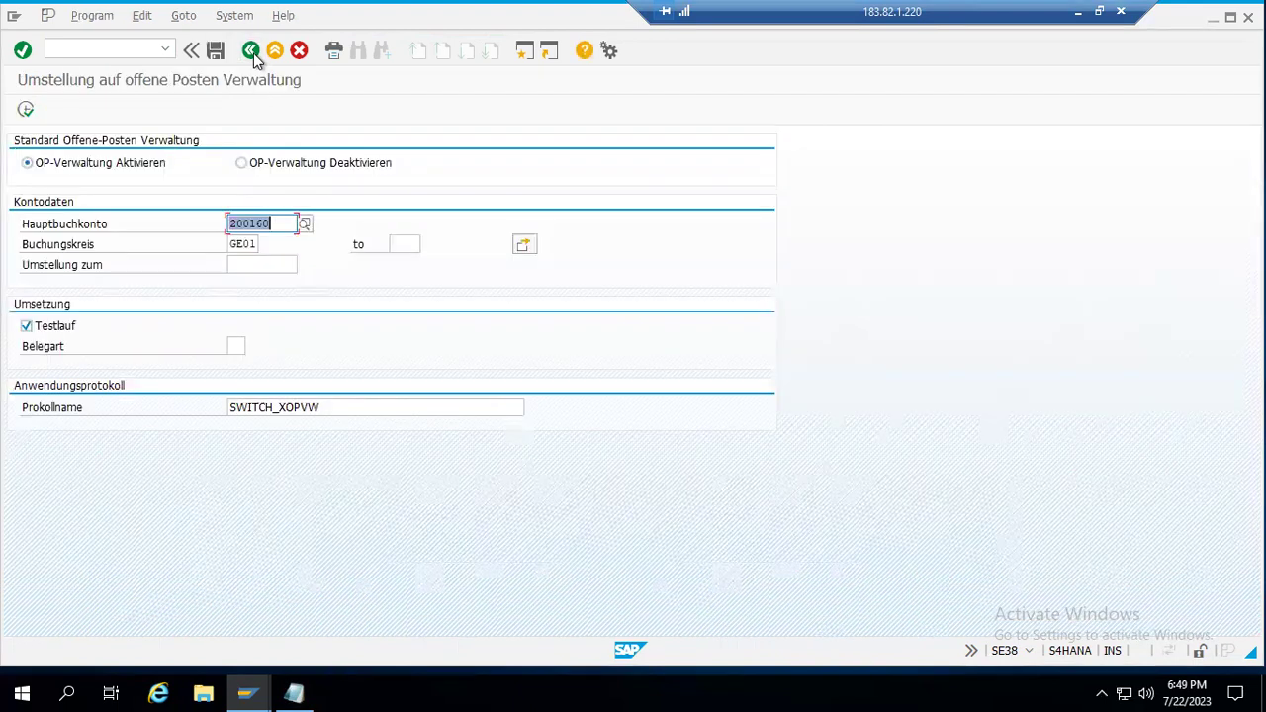
{"action": "left_click", "coordinate": [27, 326]}
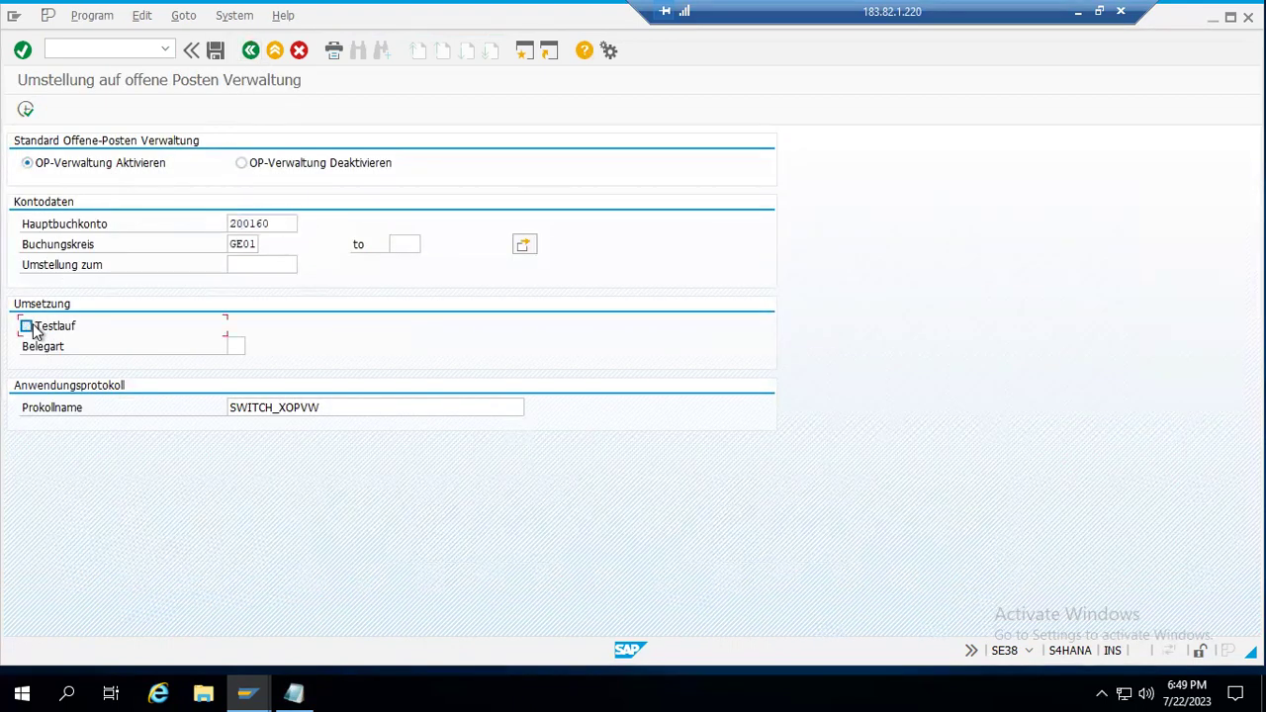
{"action": "left_click", "coordinate": [94, 22]}
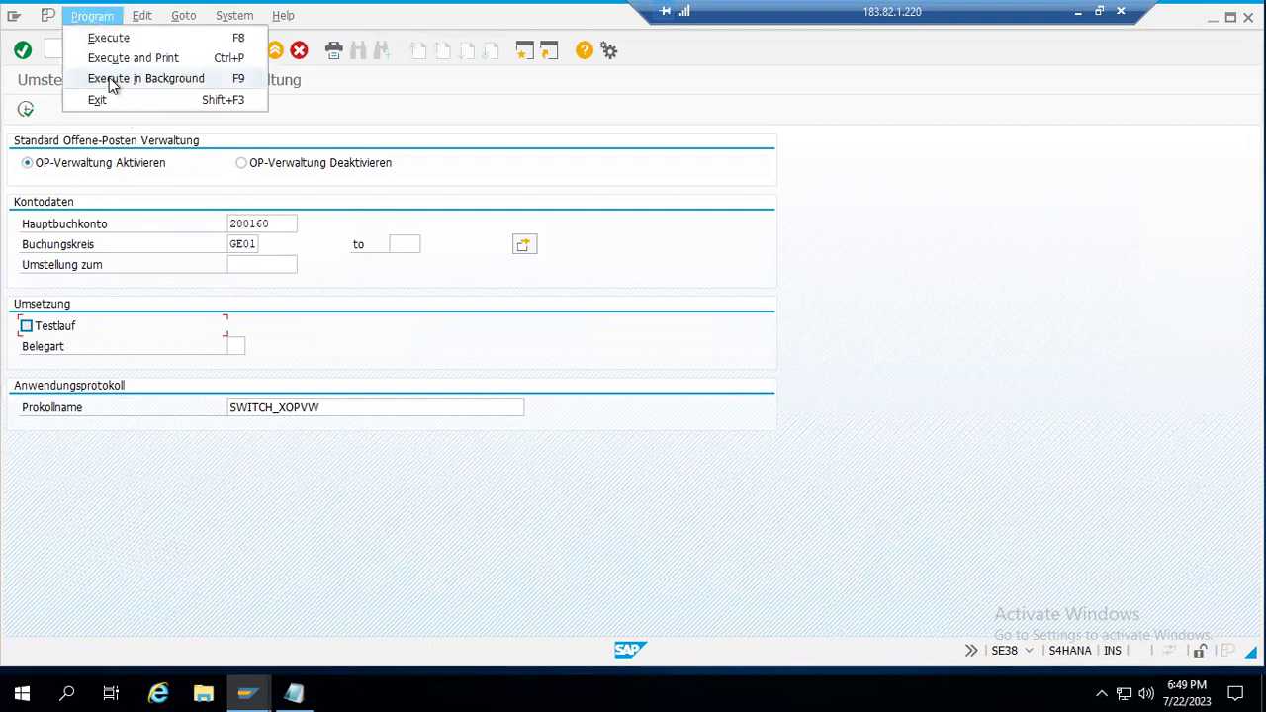
{"action": "left_click", "coordinate": [111, 84]}
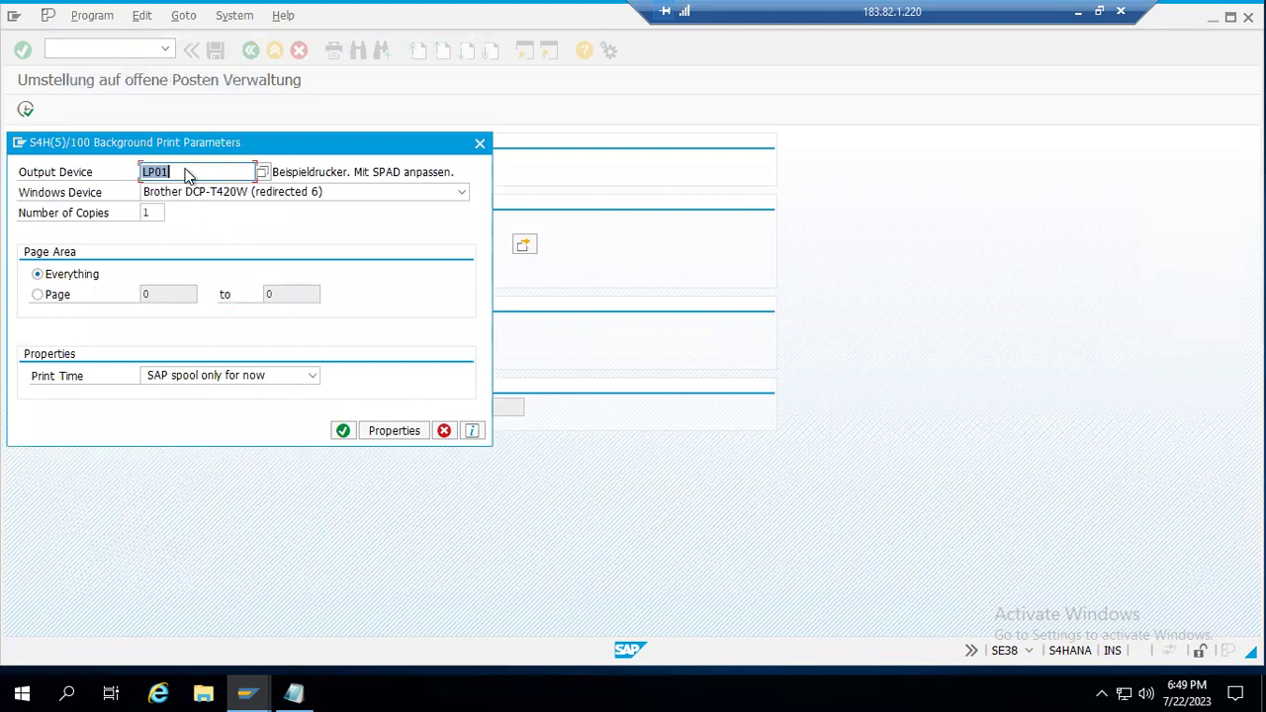
{"action": "left_click", "coordinate": [187, 170]}
{"action": "left_click", "coordinate": [343, 431]}
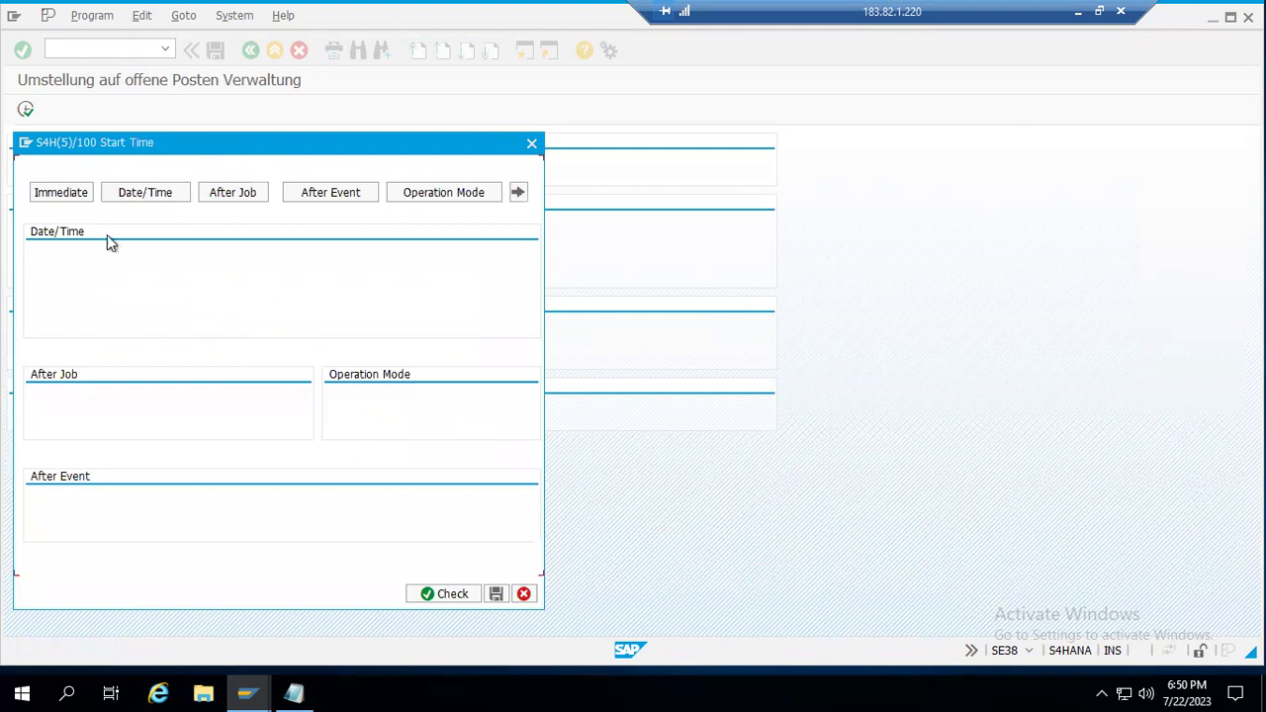
{"action": "left_click", "coordinate": [63, 194]}
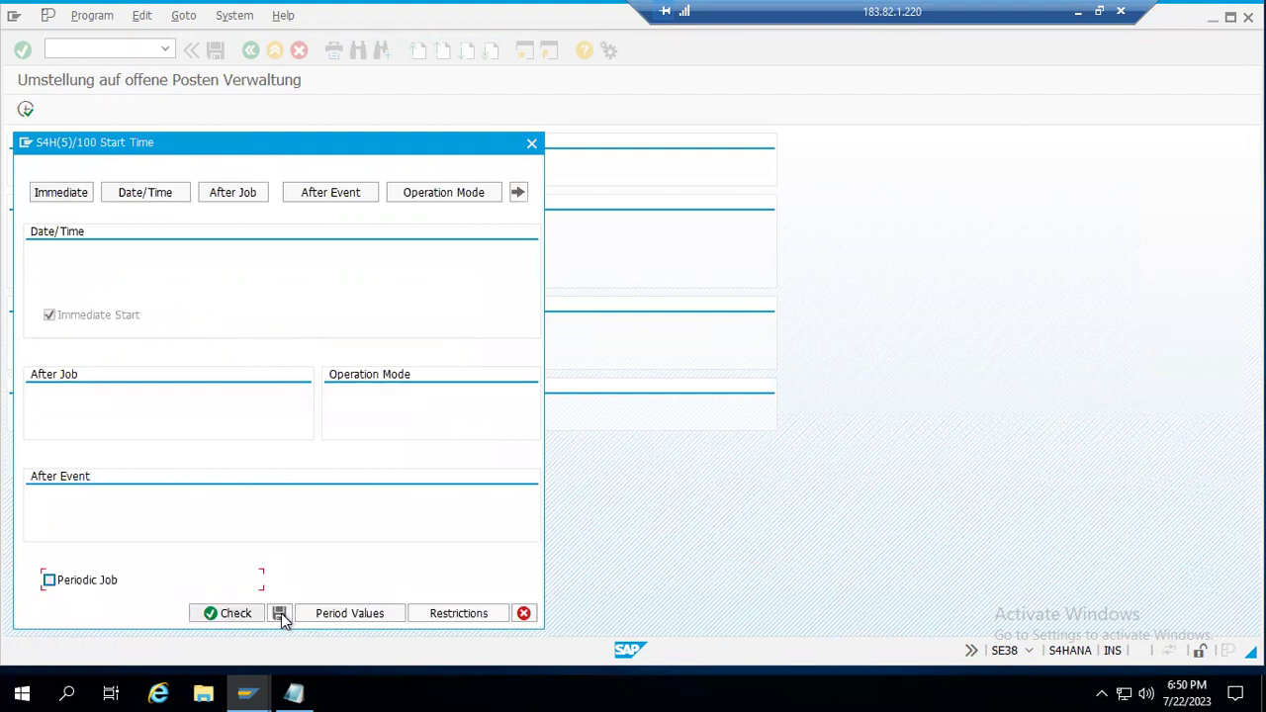
{"action": "left_click", "coordinate": [280, 613]}
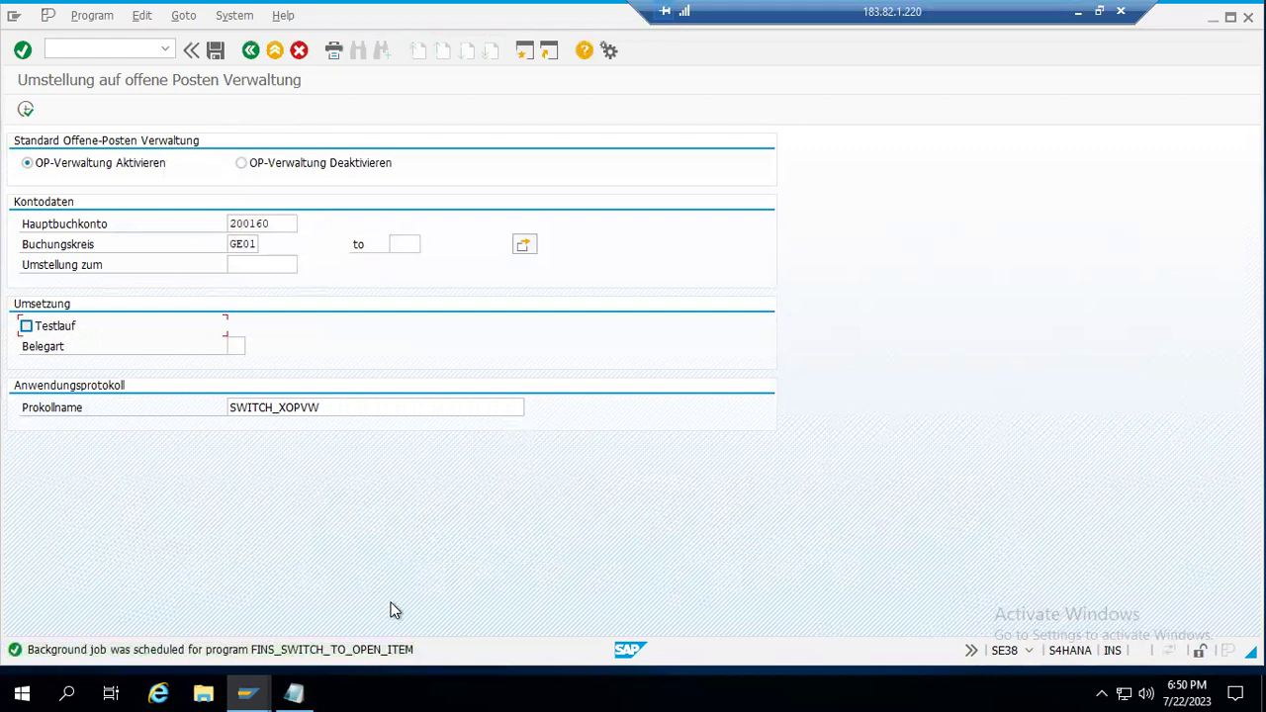
{"action": "left_click", "coordinate": [85, 47]}
In SM37, list today's jobs and display the spool output of the 18:29:47 switch job
{"action": "key", "text": "Return"}
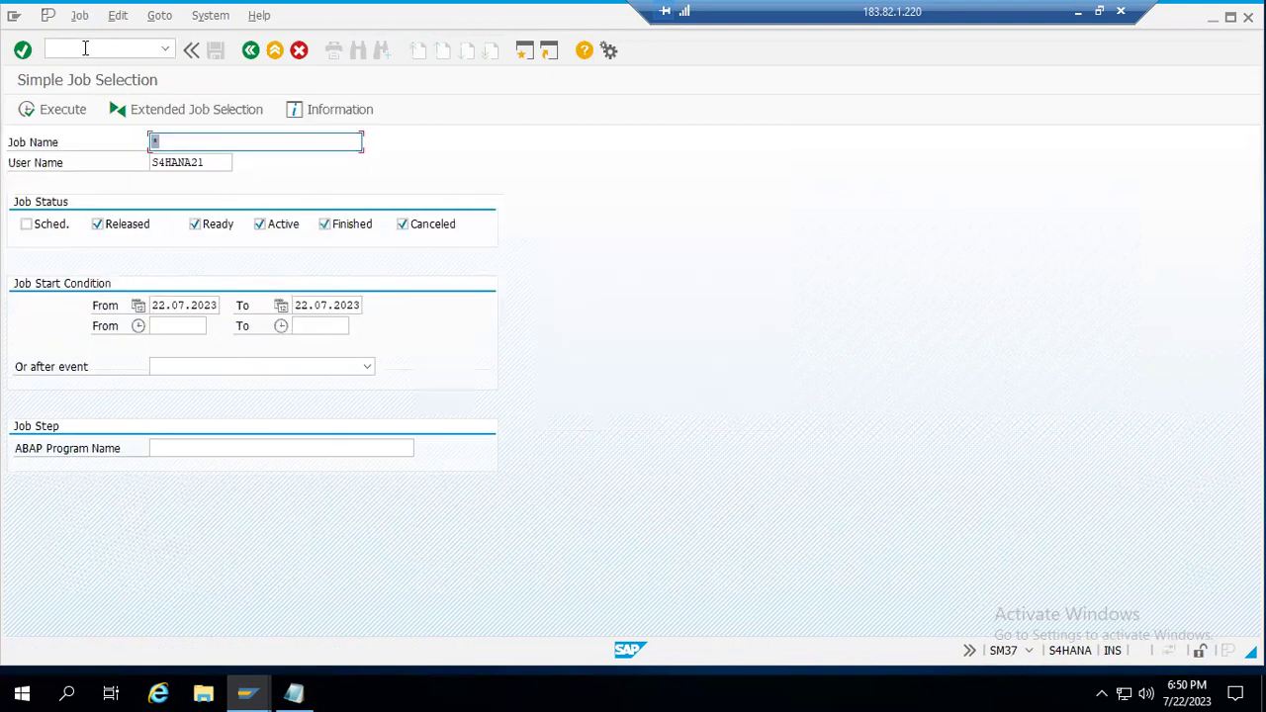
{"action": "left_click", "coordinate": [58, 111]}
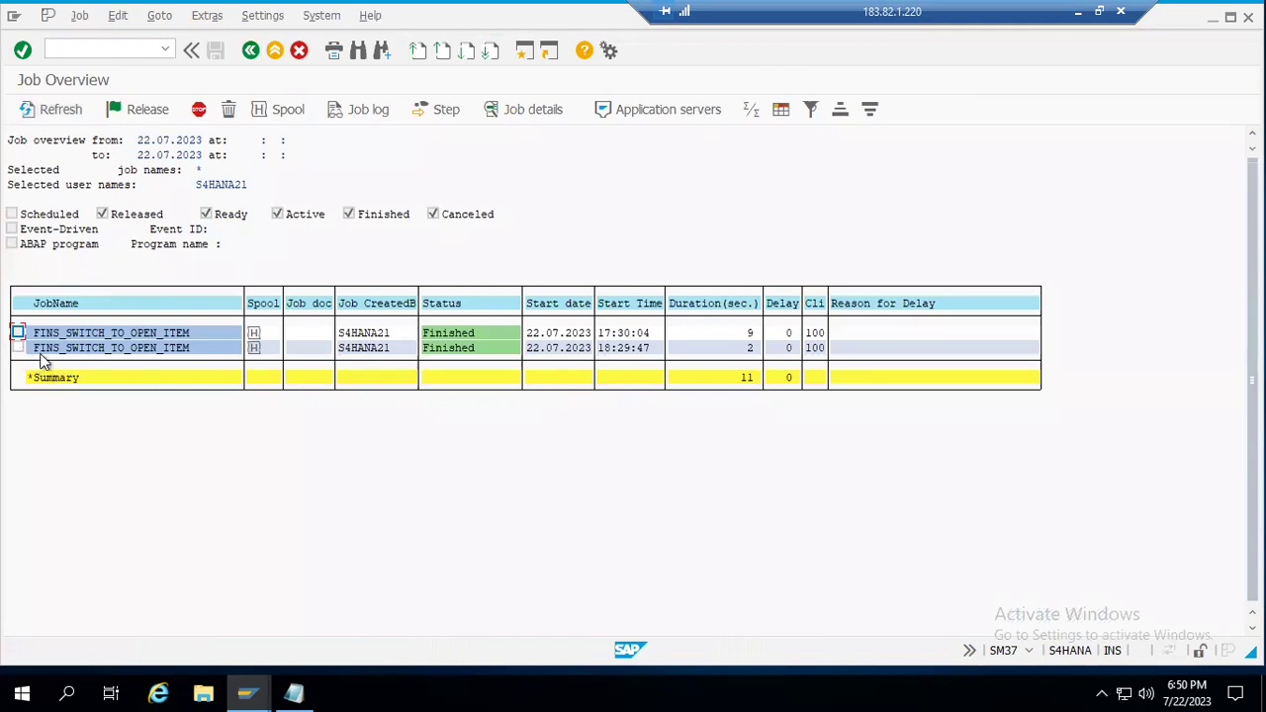
{"action": "left_click", "coordinate": [604, 350]}
{"action": "left_click", "coordinate": [18, 347]}
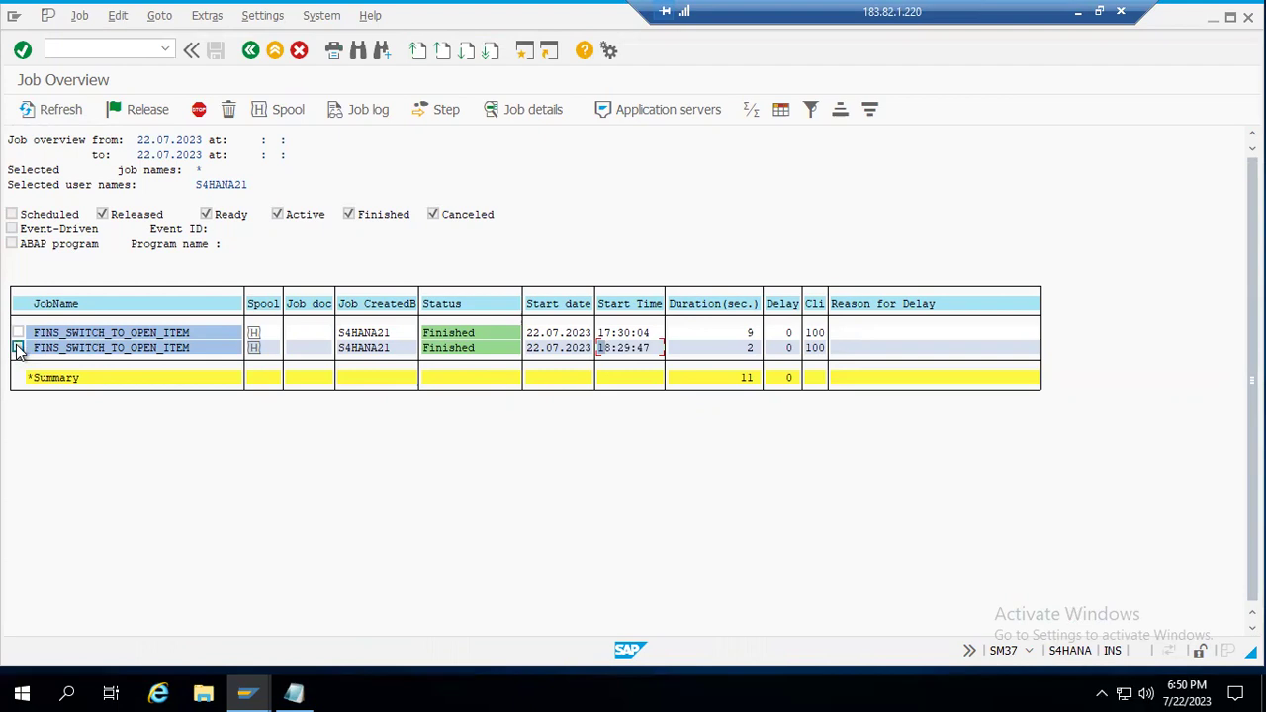
{"action": "left_click", "coordinate": [288, 112]}
{"action": "left_click", "coordinate": [106, 186]}
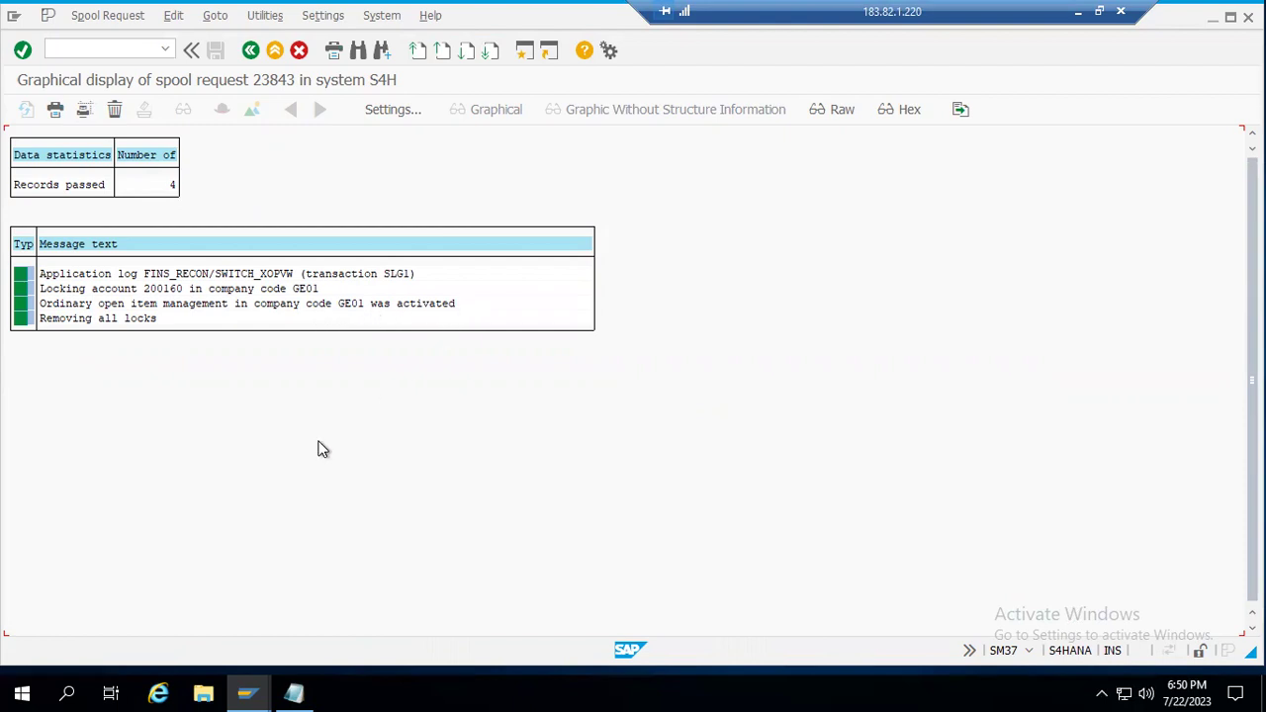
Display account 200160 Test Open Item's master data in FS00, then cancel out of change mode
{"action": "key", "text": "alt+Tab"}
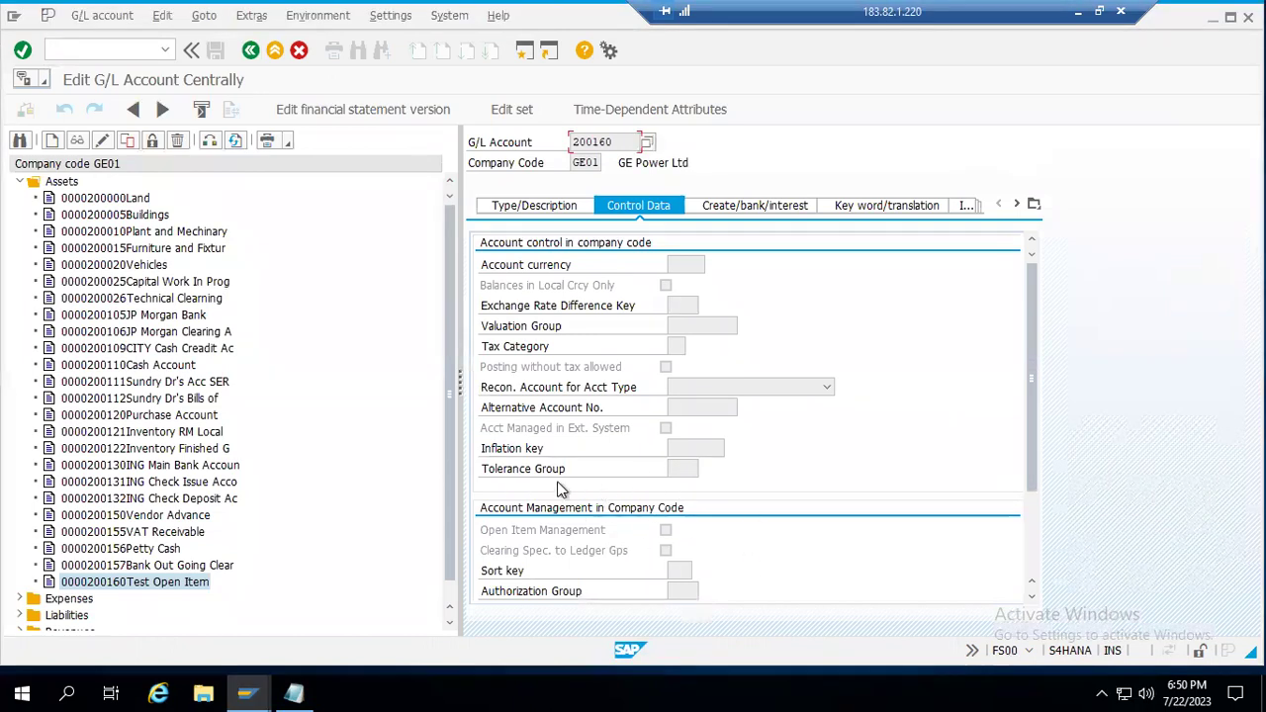
{"action": "double_click", "coordinate": [125, 533]}
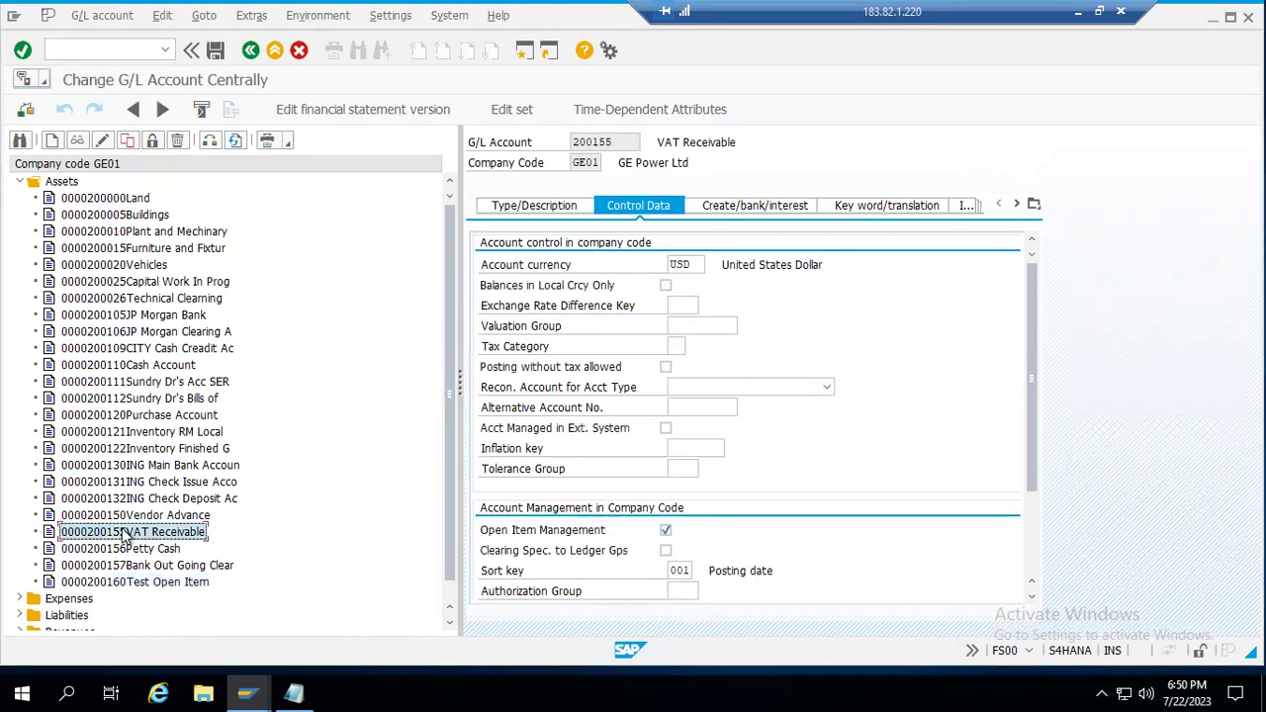
{"action": "double_click", "coordinate": [124, 583]}
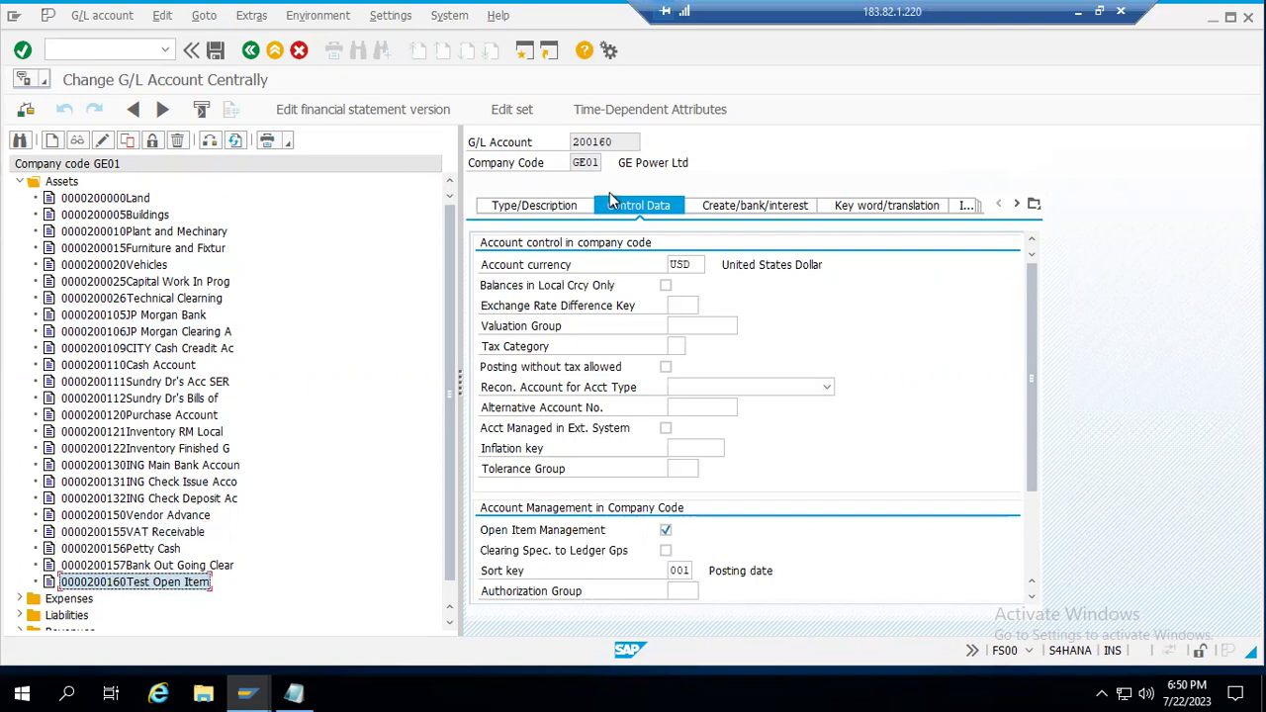
{"action": "left_click_drag", "start_coordinate": [618, 140], "coordinate": [572, 141]}
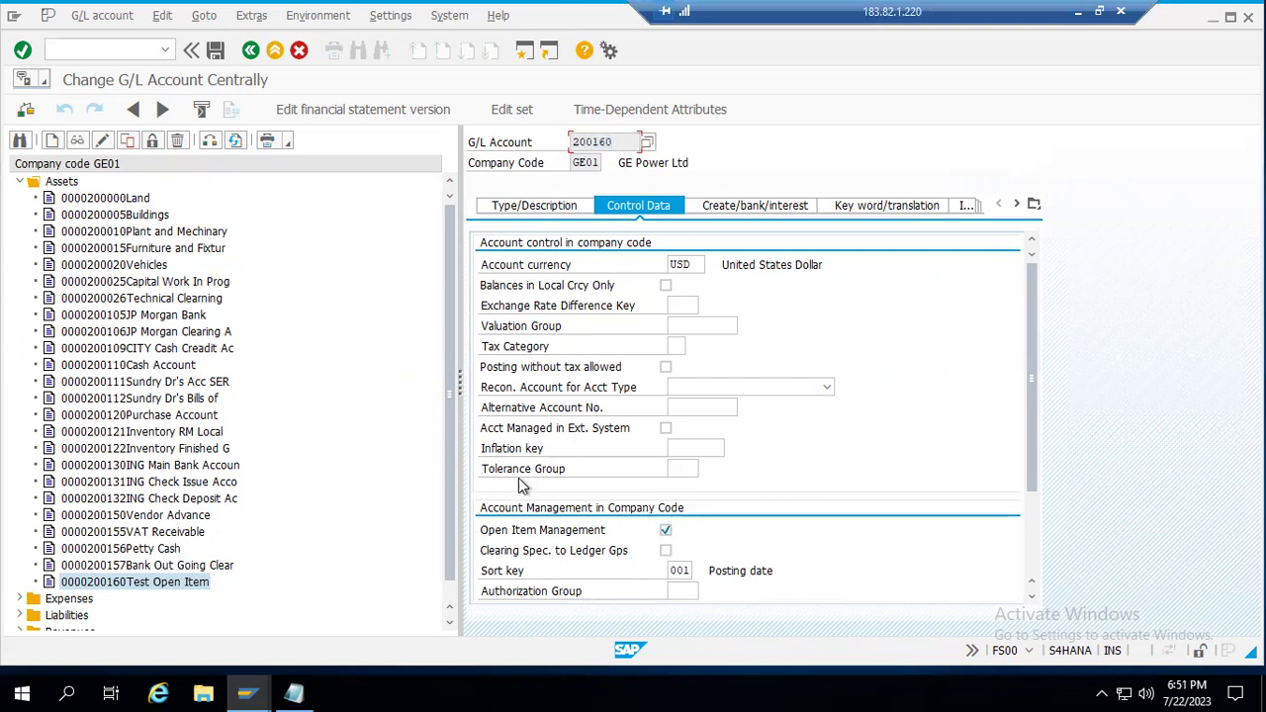
{"action": "left_click", "coordinate": [299, 49]}
Restart the F-07 outgoing payment transaction from the transaction history
{"action": "key", "text": "alt+Tab"}
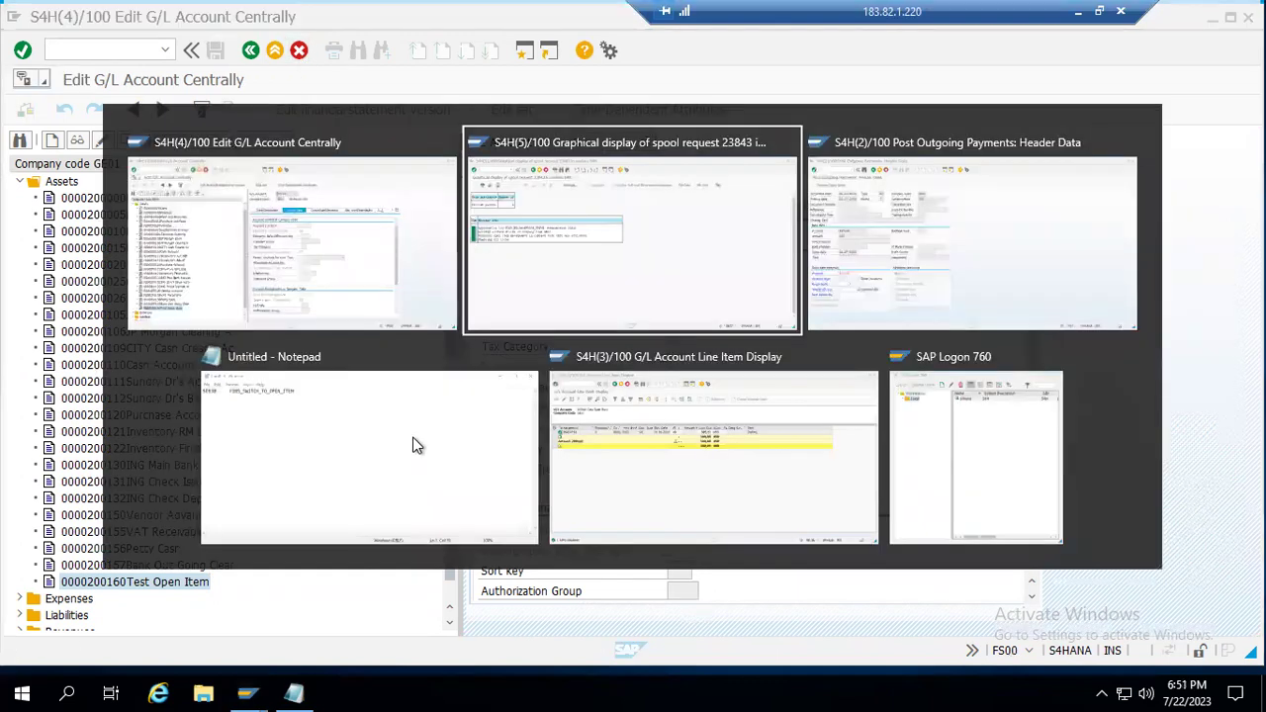
{"action": "key", "text": "alt+Tab"}
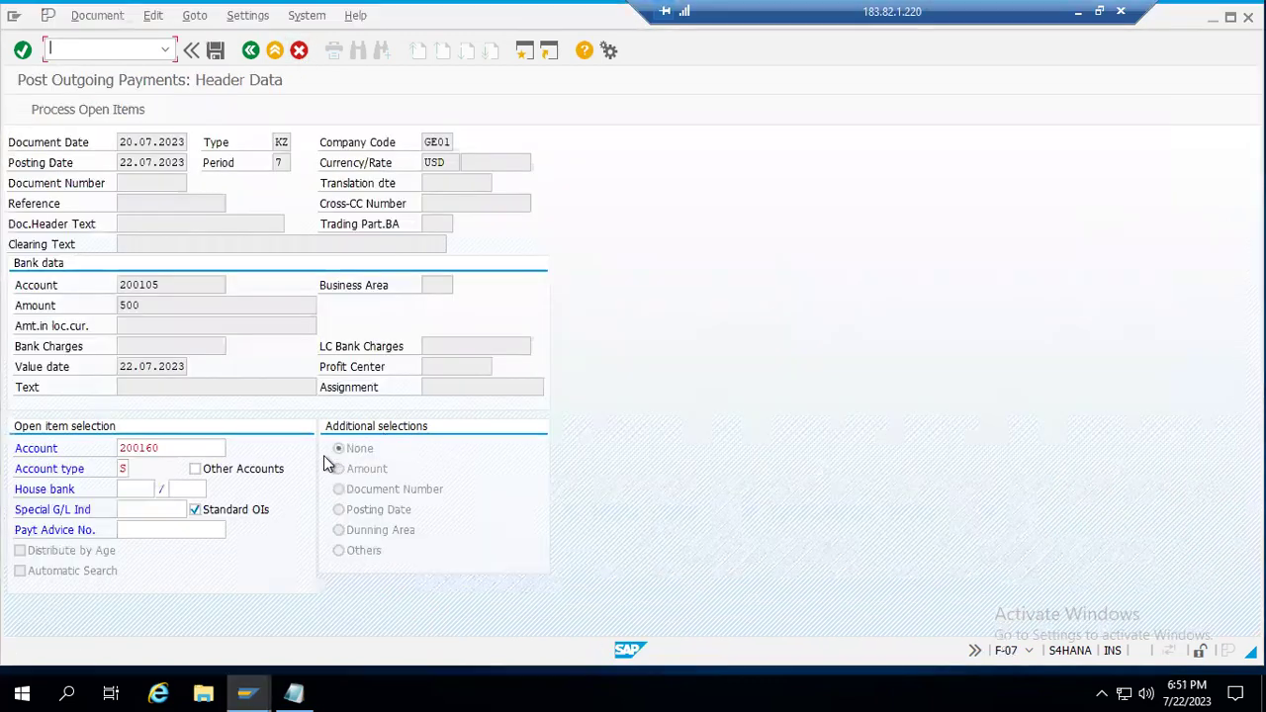
{"action": "left_click", "coordinate": [200, 448]}
{"action": "left_click", "coordinate": [164, 49]}
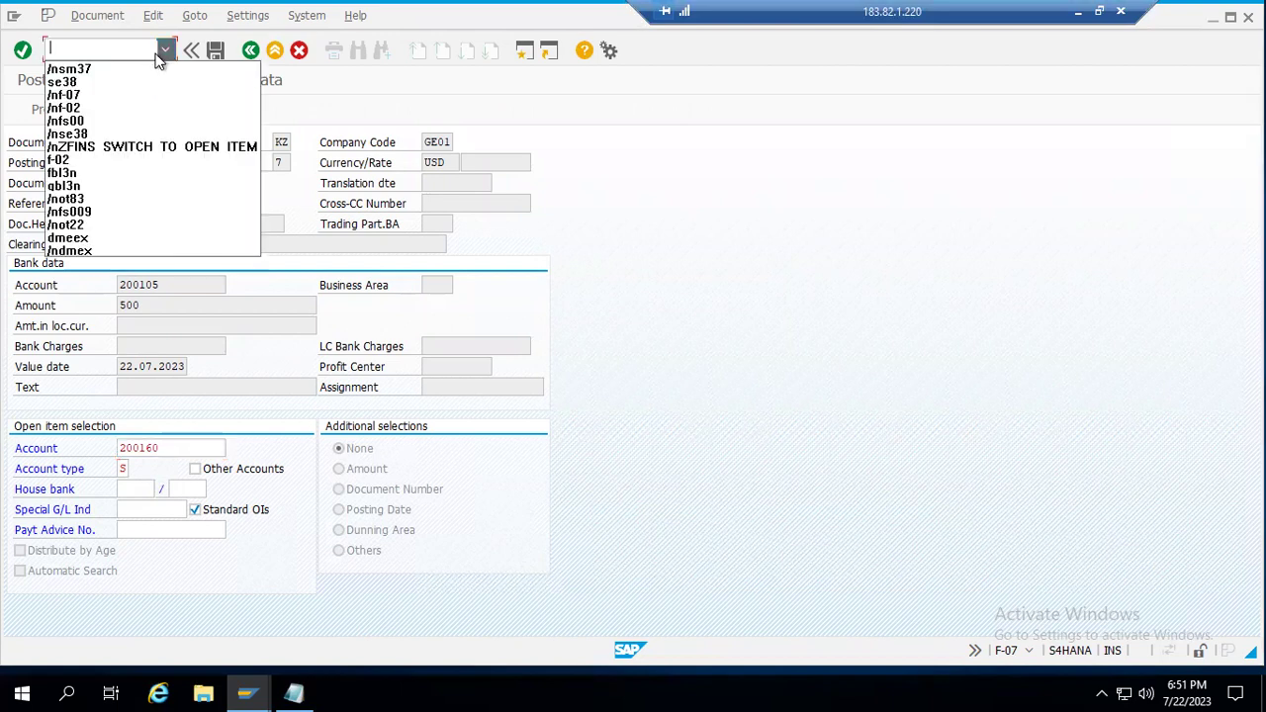
{"action": "left_click", "coordinate": [89, 95]}
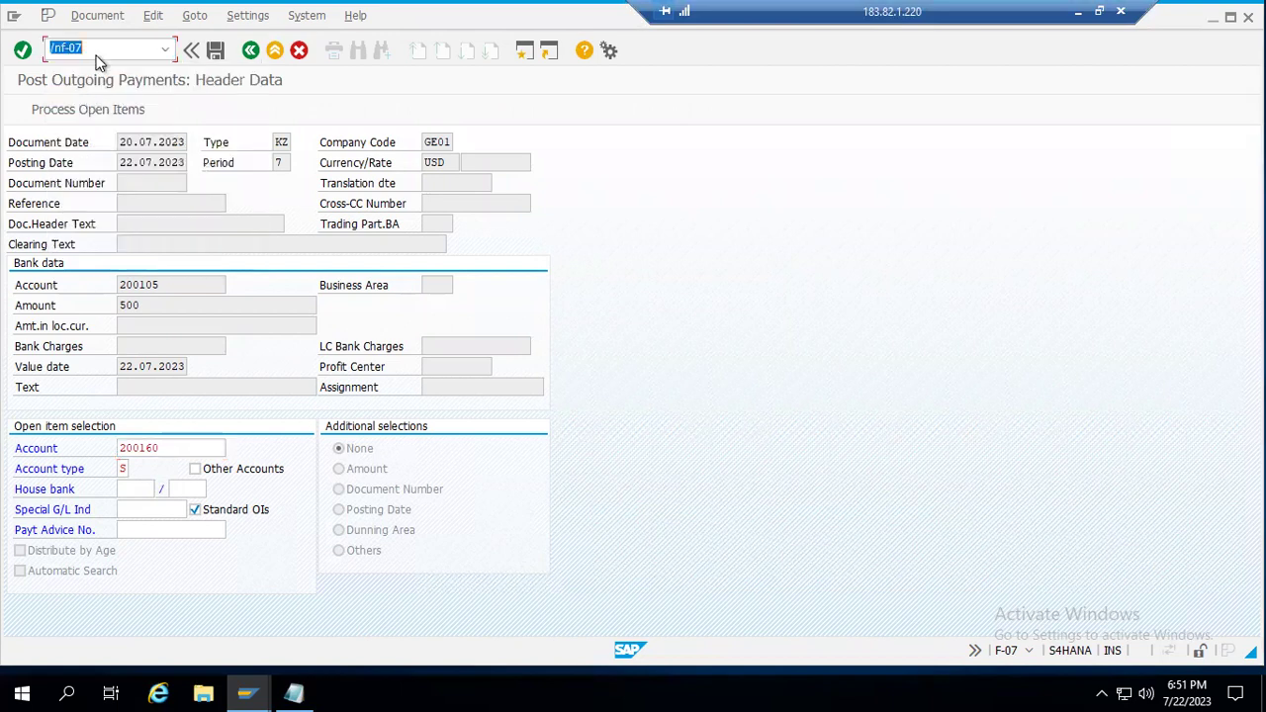
{"action": "key", "text": "Return"}
Fill document date 20.07.2023, bank account 200105, amount 500 and open-item account 200160
{"action": "key", "text": "BackSpace"}
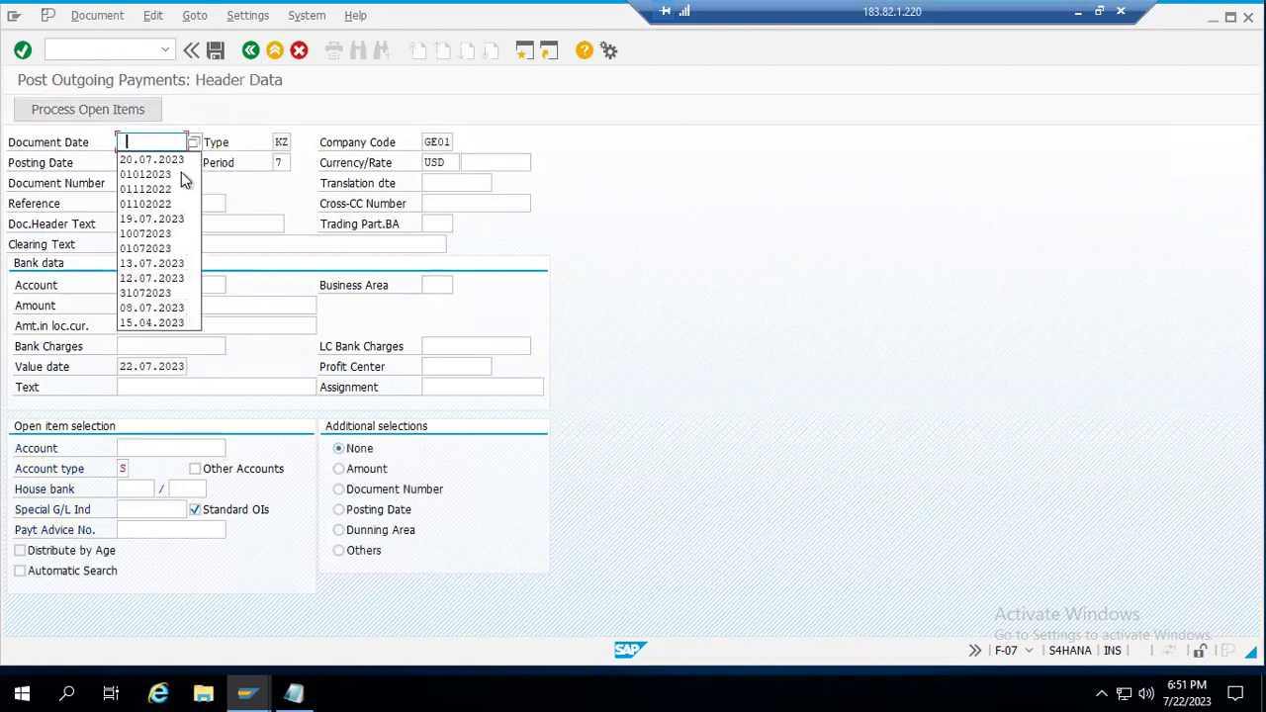
{"action": "left_click", "coordinate": [154, 160]}
{"action": "left_click", "coordinate": [150, 285]}
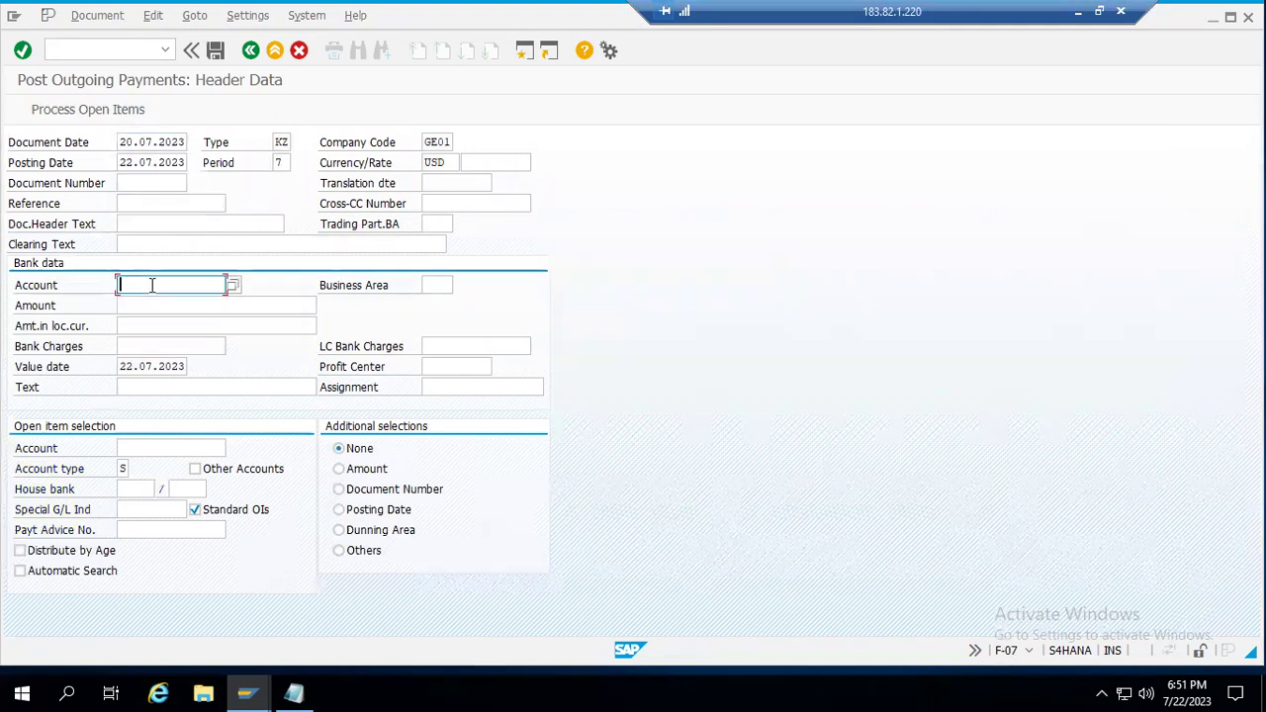
{"action": "key", "text": "BackSpace"}
{"action": "left_click", "coordinate": [149, 302]}
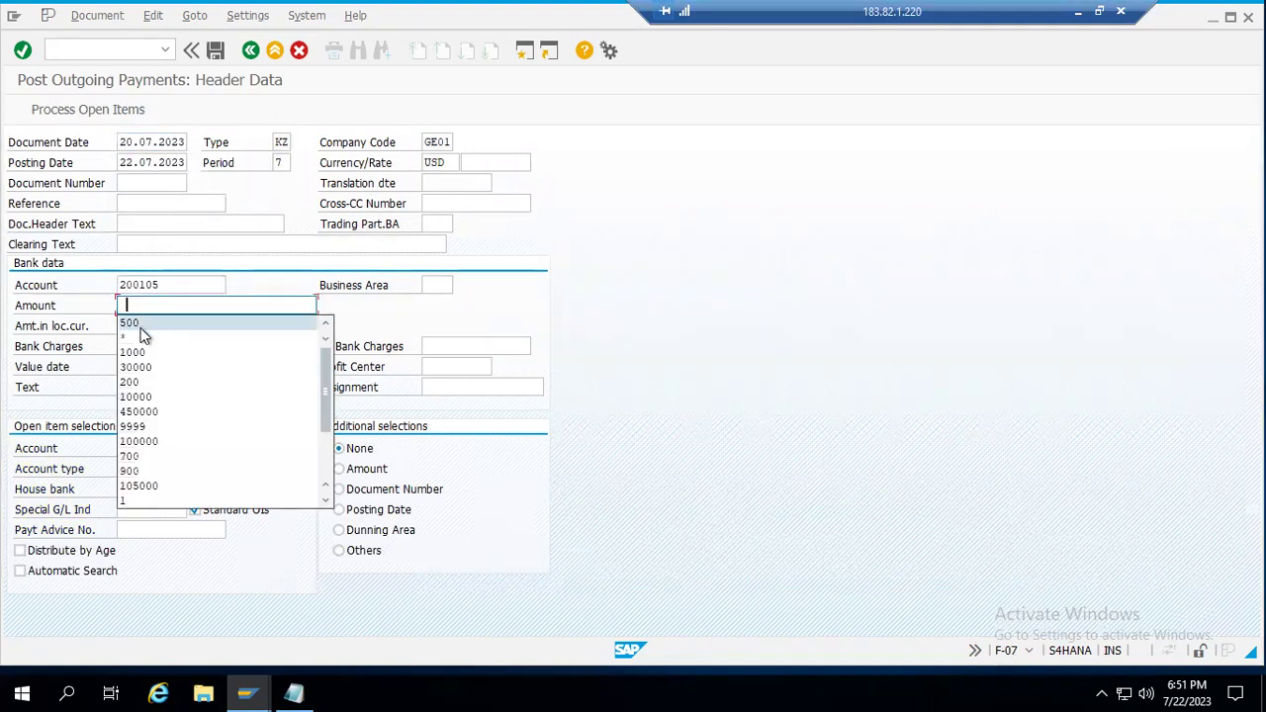
{"action": "left_click", "coordinate": [178, 324]}
{"action": "left_click", "coordinate": [147, 447]}
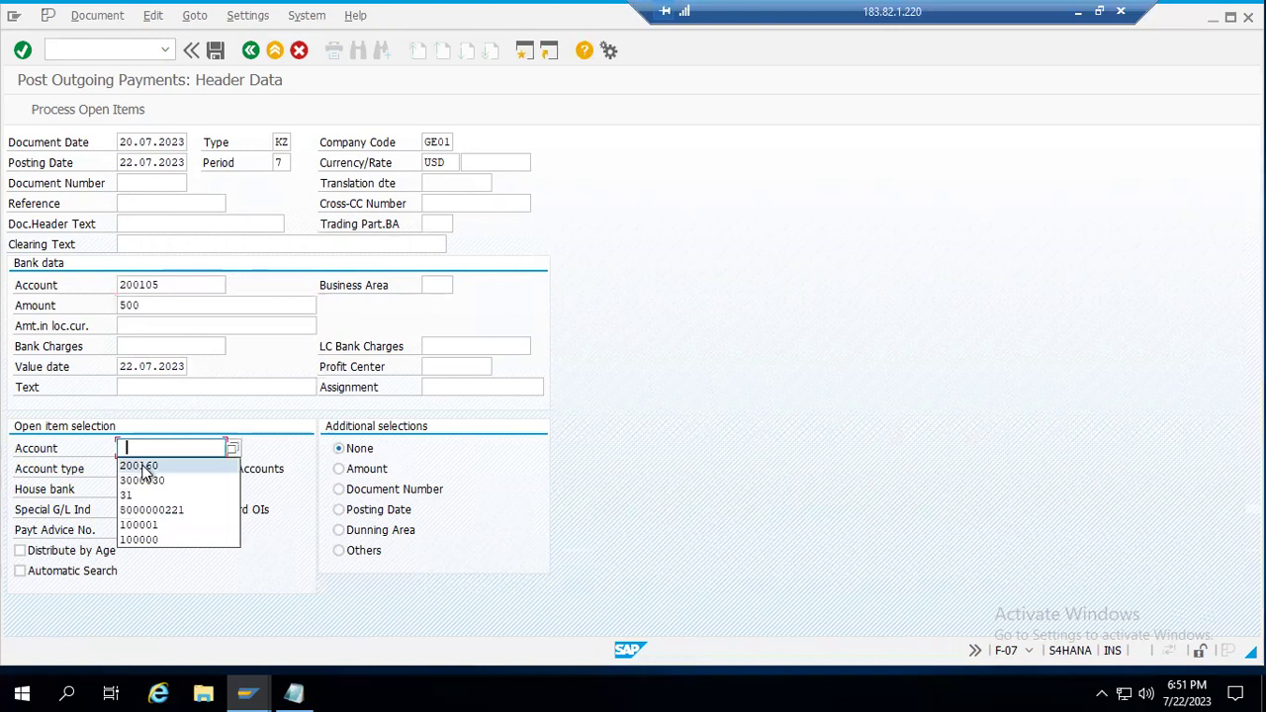
{"action": "left_click", "coordinate": [147, 462]}
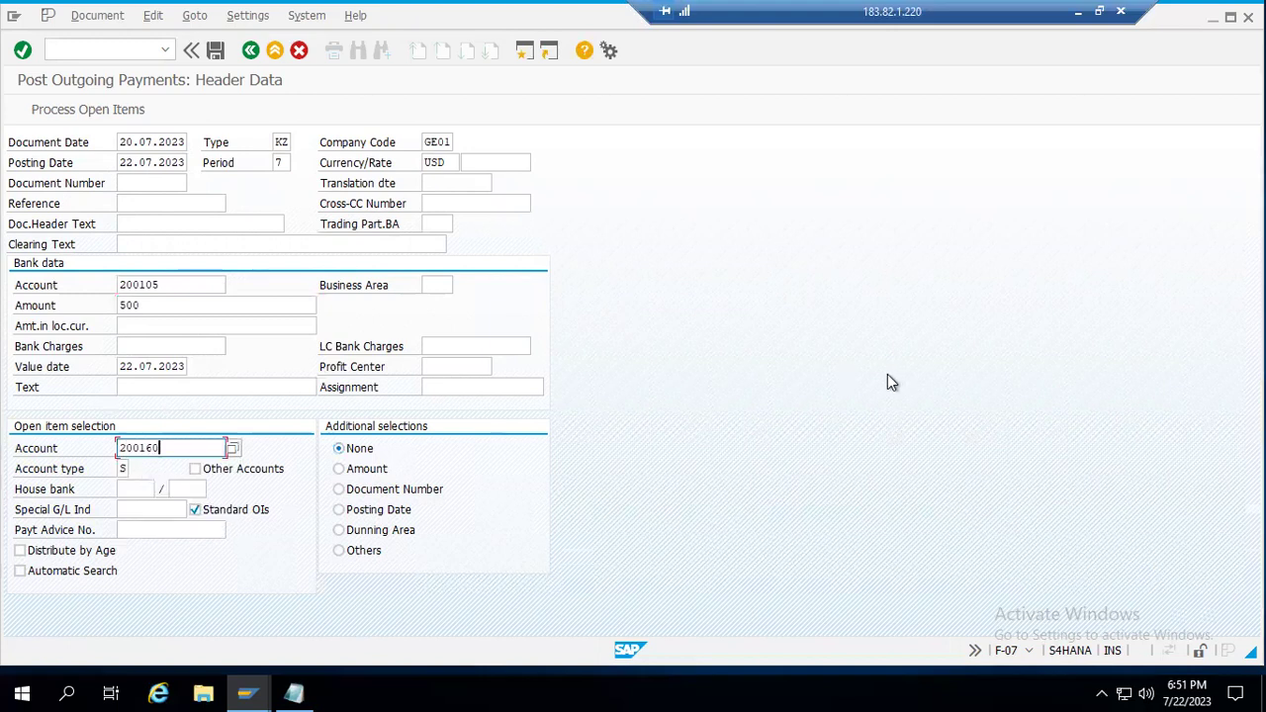
{"action": "key", "text": "Return"}
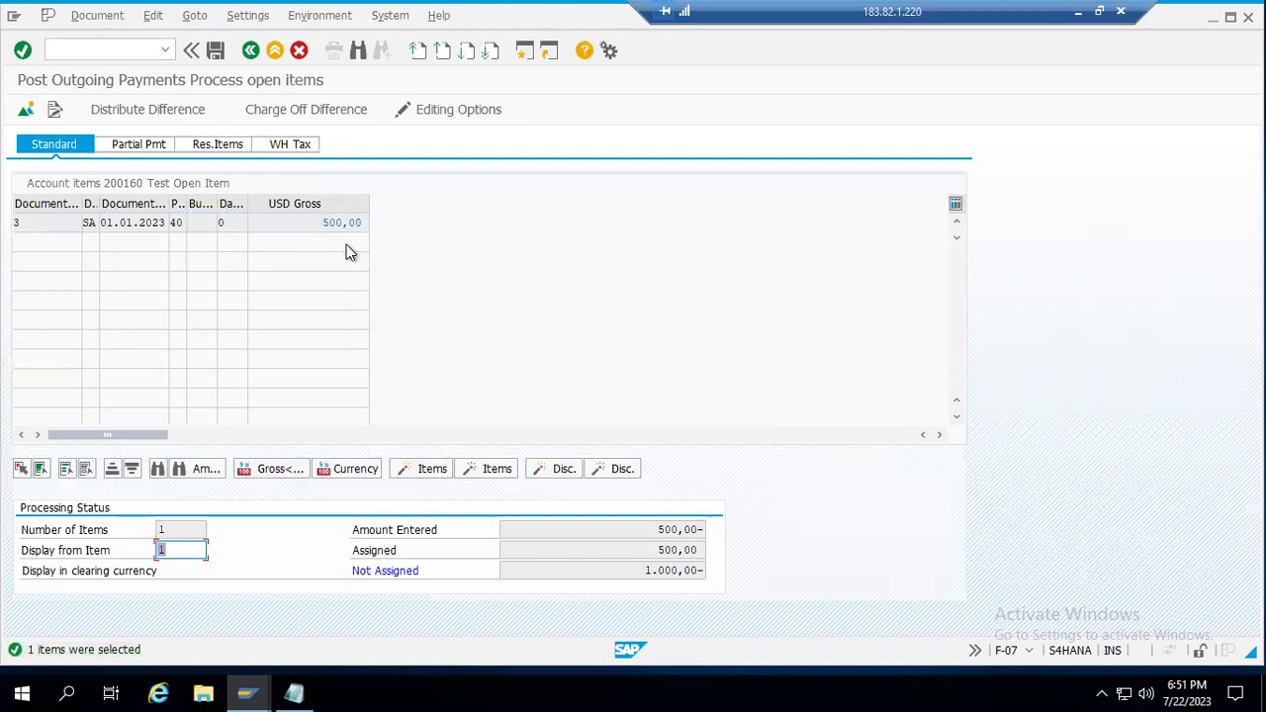
Check the 500.00 item's residual items and document overview, then discard the payment without posting
{"action": "left_click", "coordinate": [216, 146]}
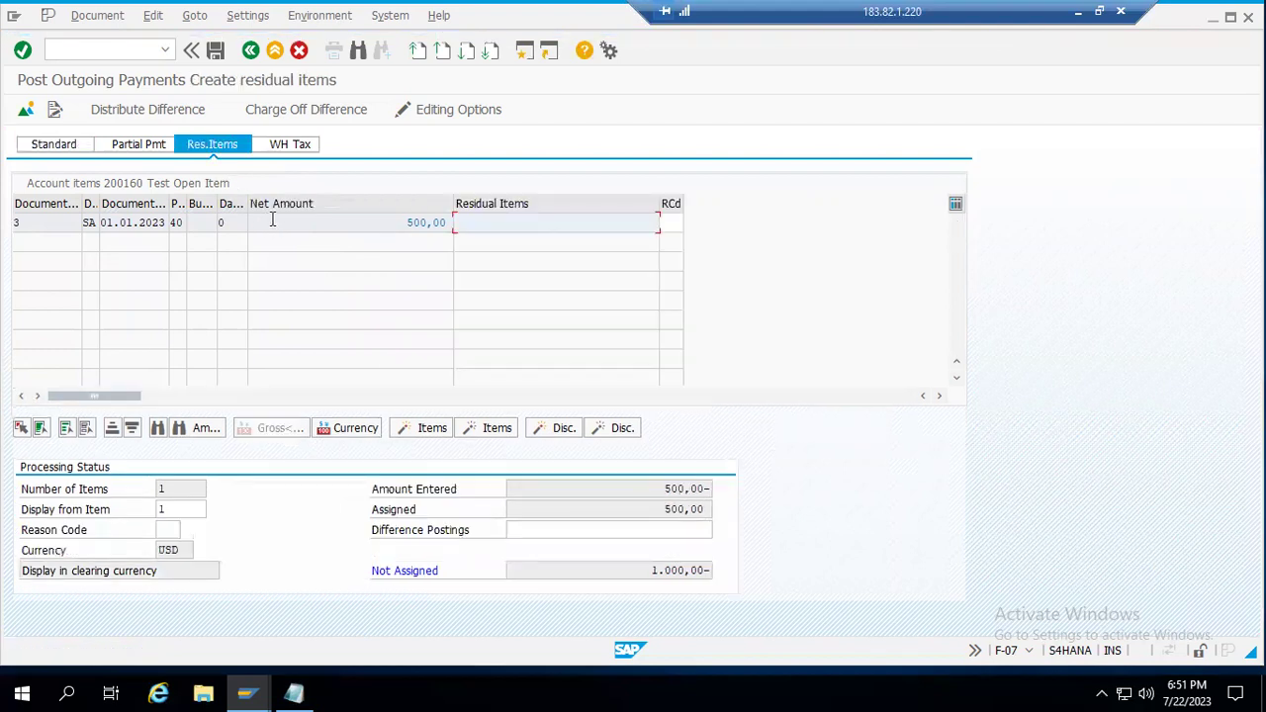
{"action": "left_click", "coordinate": [285, 111]}
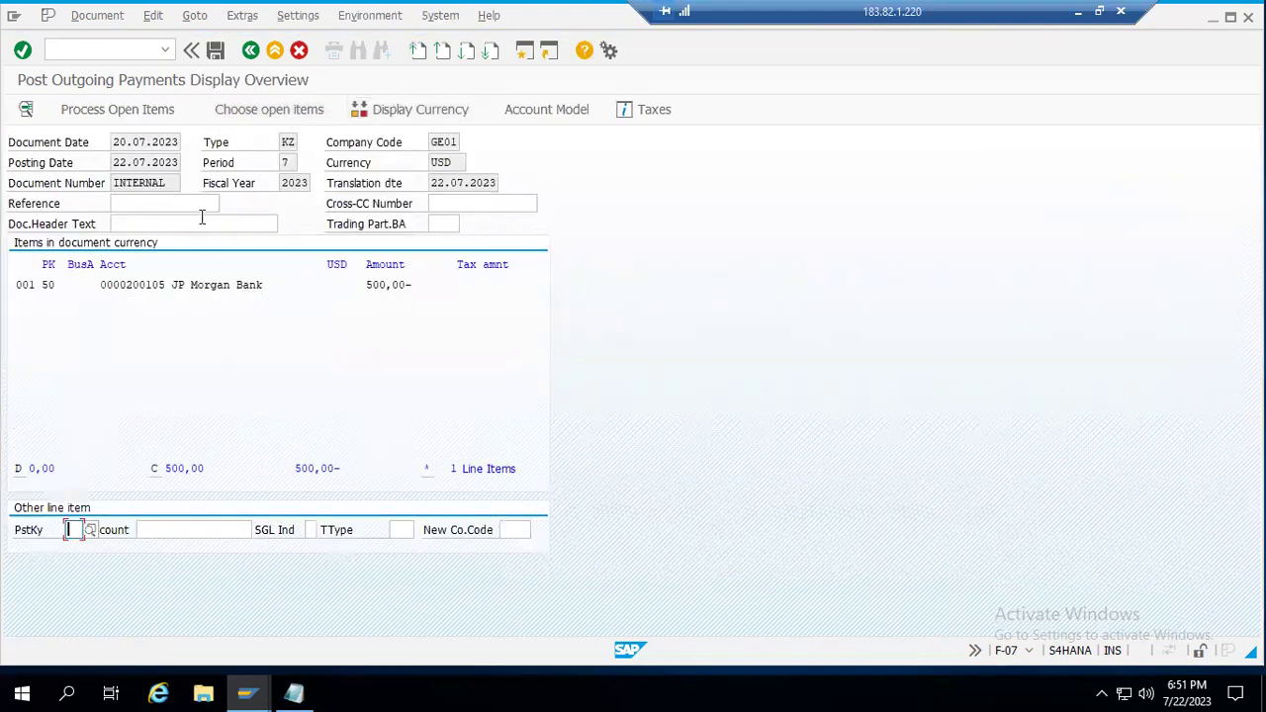
{"action": "left_click", "coordinate": [250, 50]}
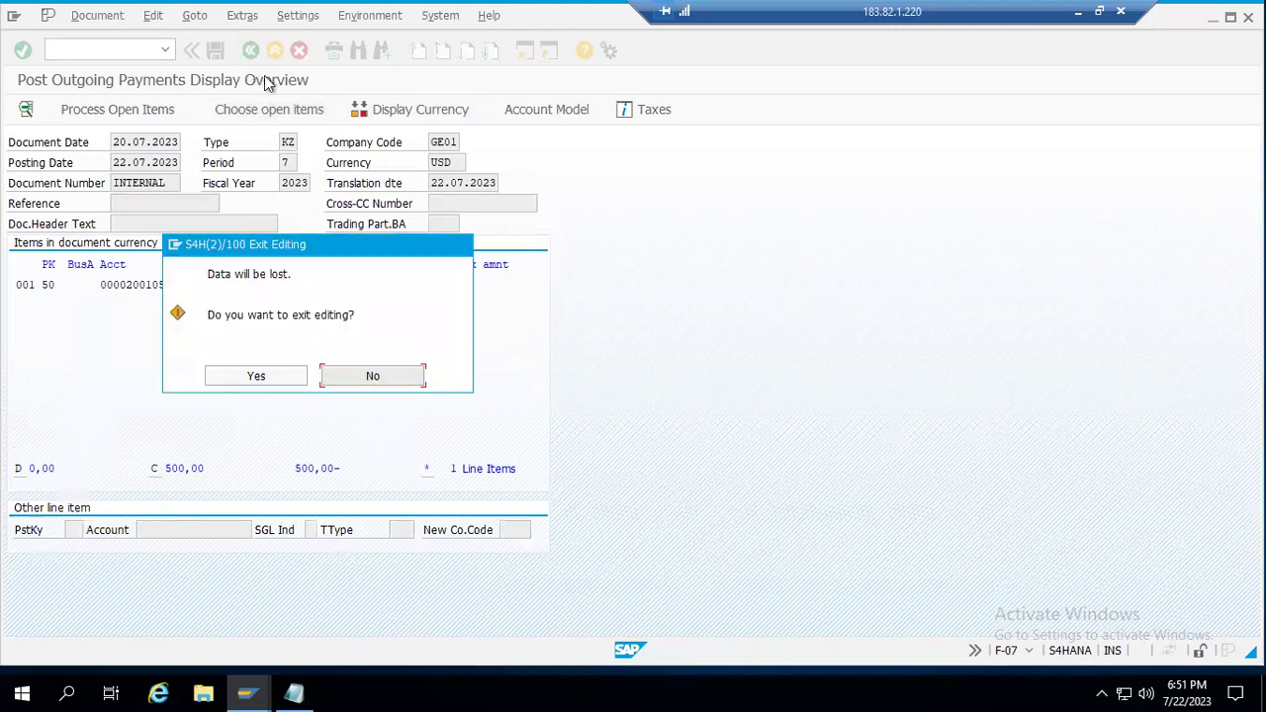
{"action": "left_click", "coordinate": [237, 379]}
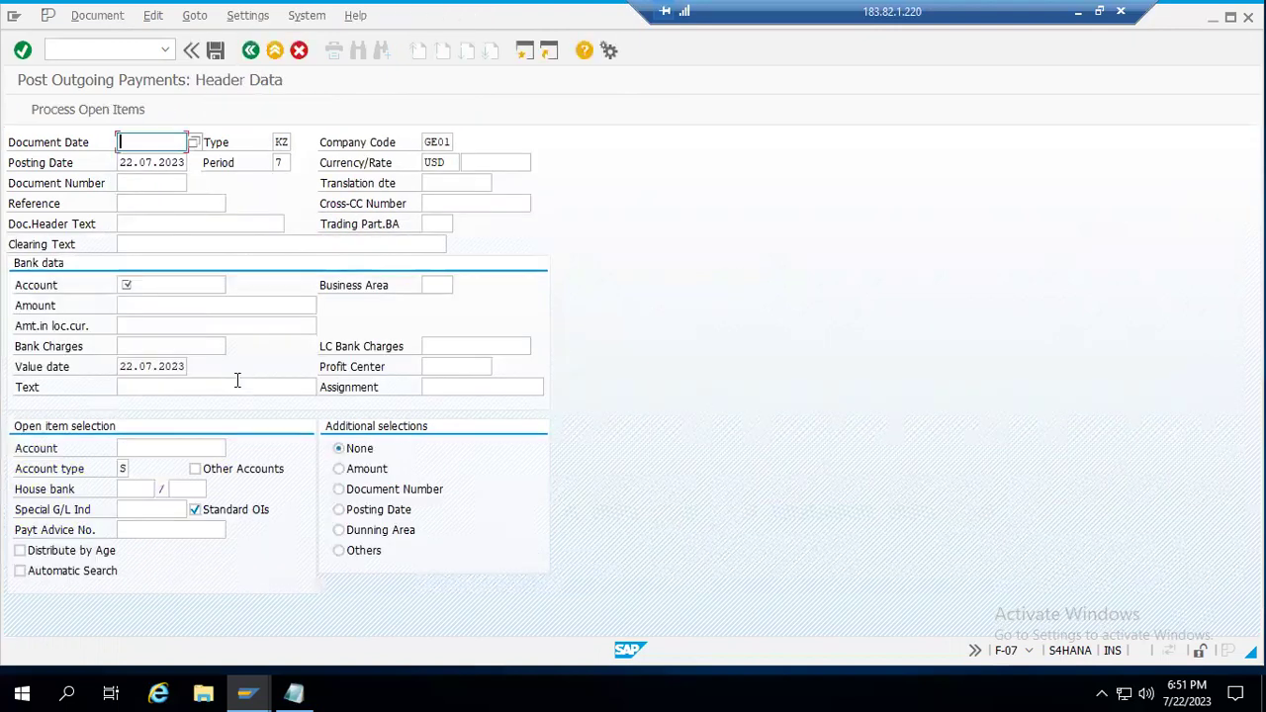